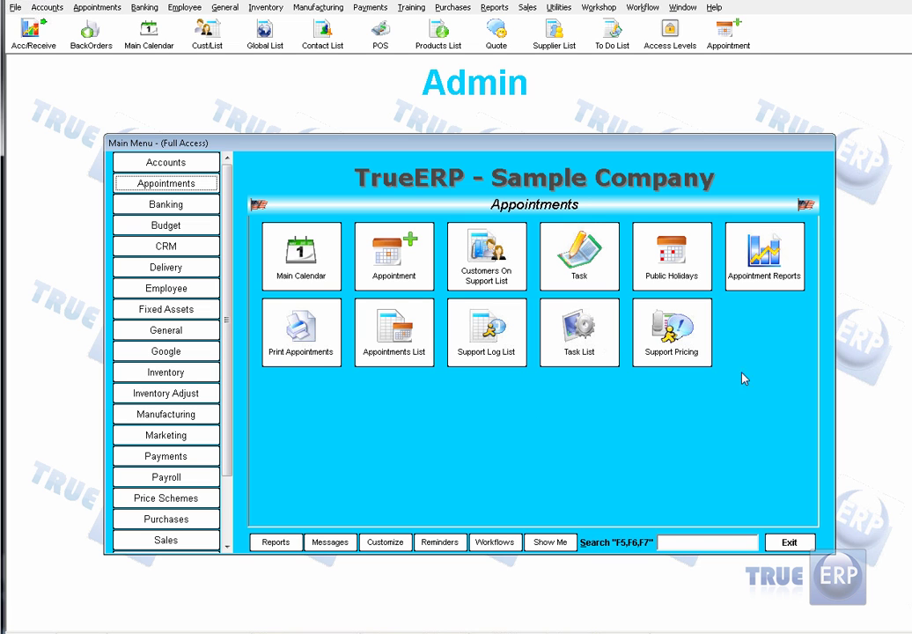
Open the online help's Training guide and read through the 19 Appointments training checklist.
left_click(714, 7)
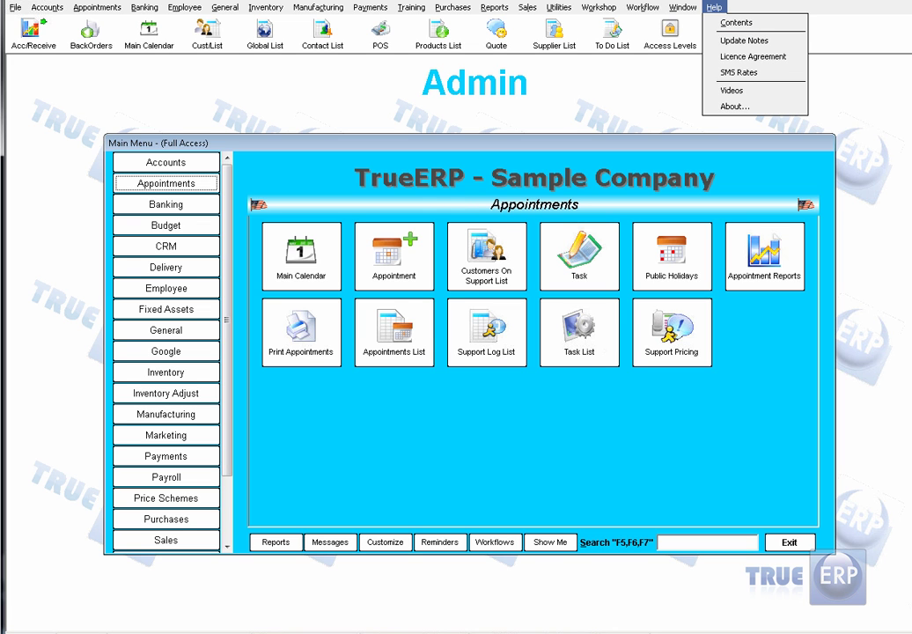
left_click(735, 22)
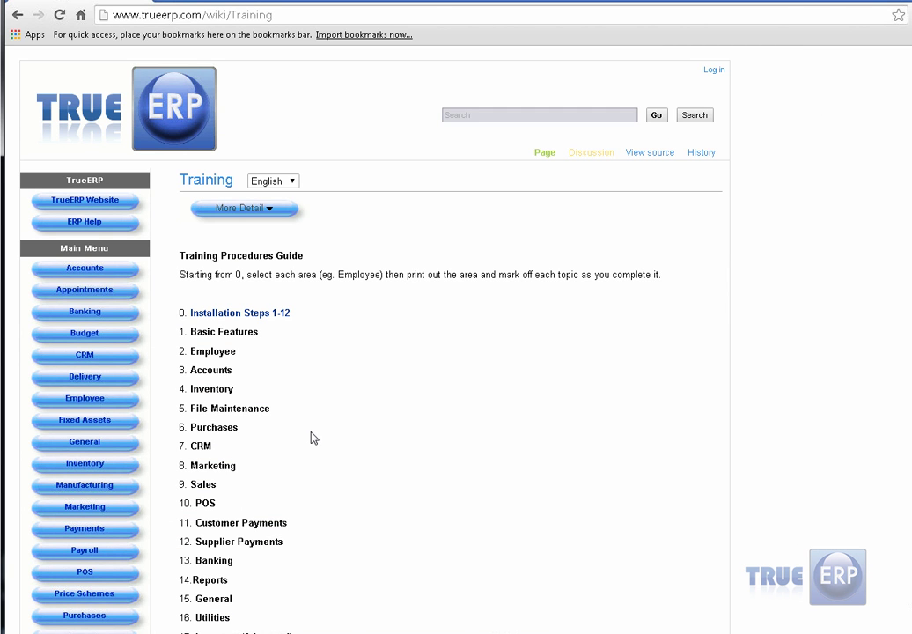
scroll(312, 437, "down", 2)
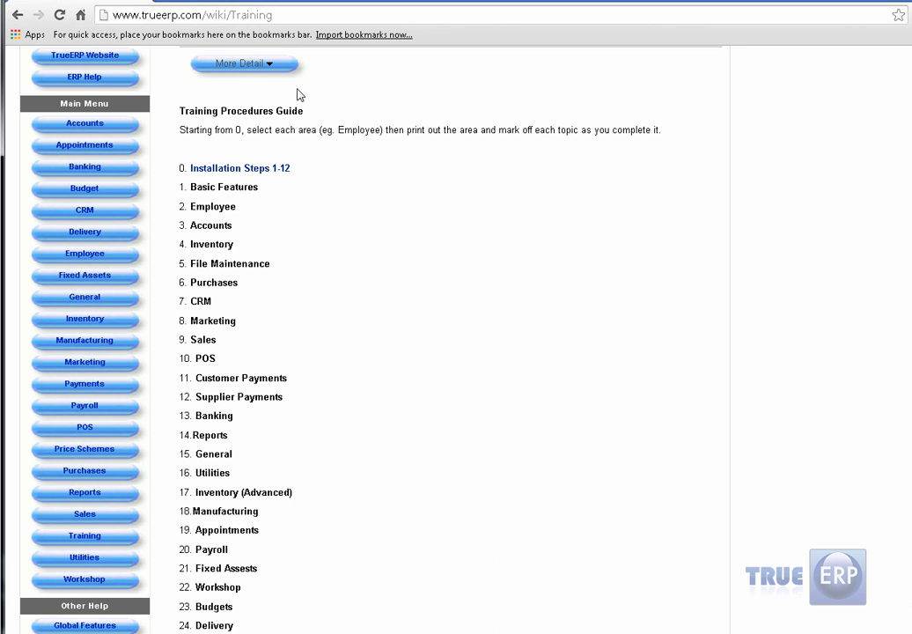
mouse_move(274, 71)
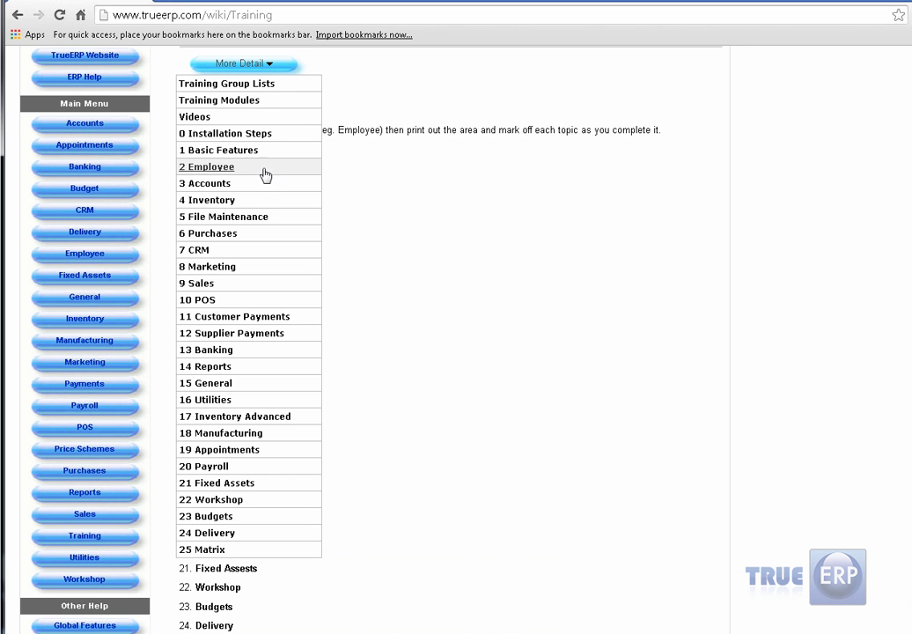
left_click(256, 450)
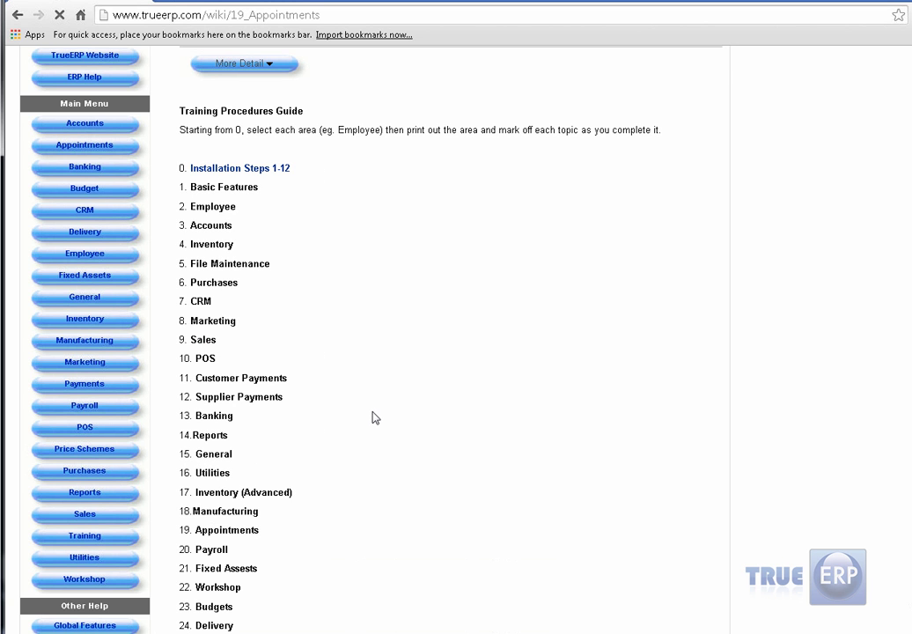
scroll(373, 417, "down", 2)
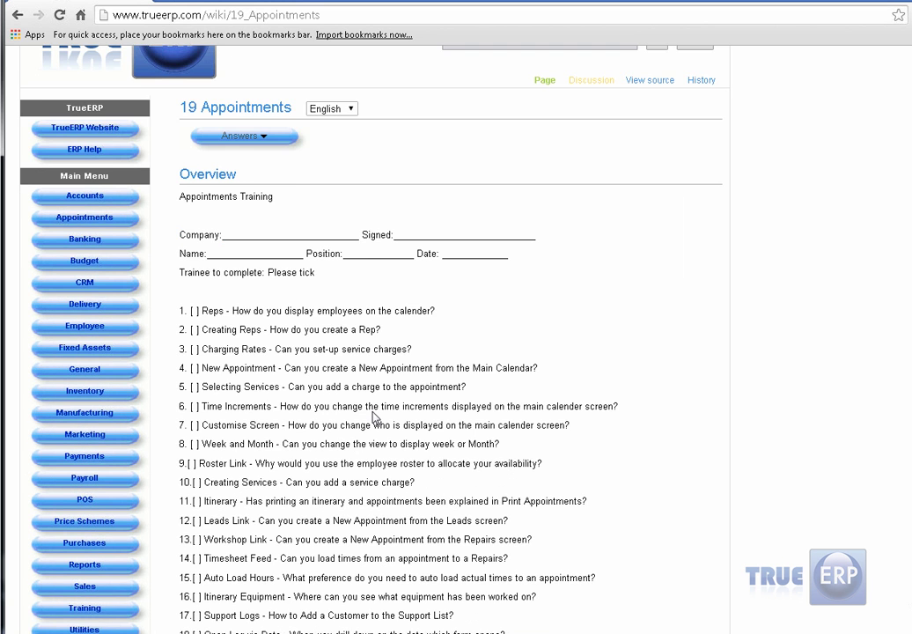
scroll(373, 418, "down", 4)
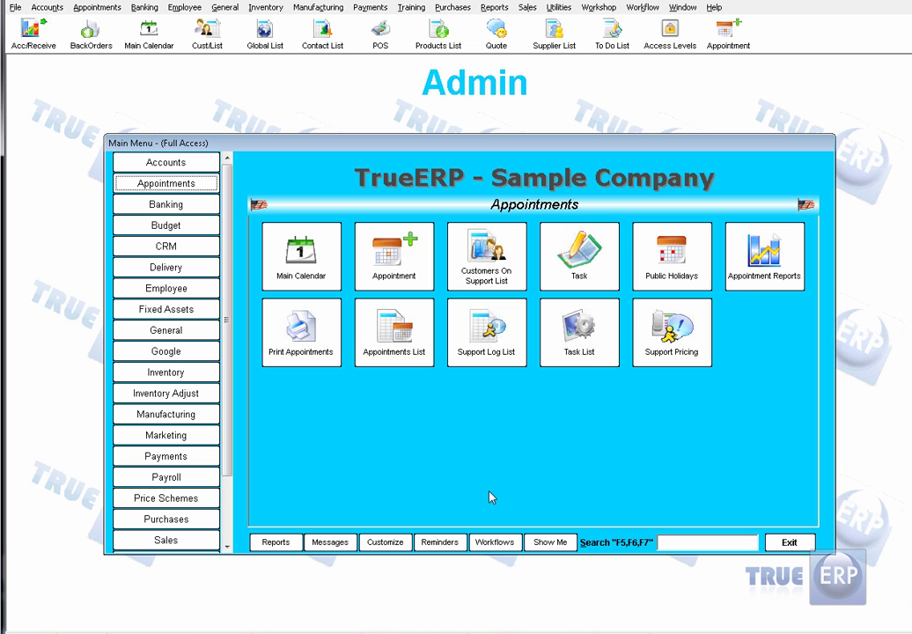
View the main appointments calendar in day mode and close it.
left_click(332, 280)
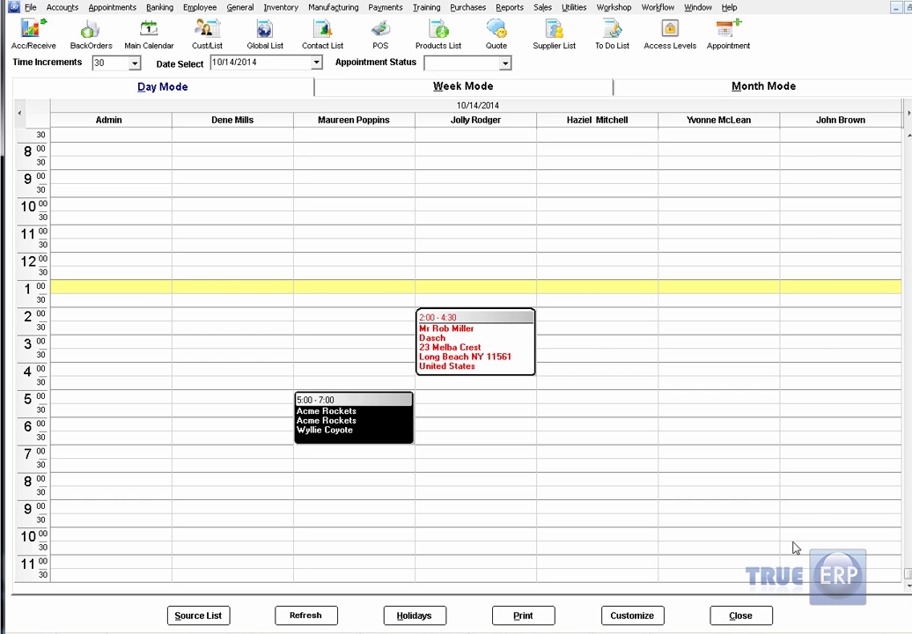
left_click(755, 622)
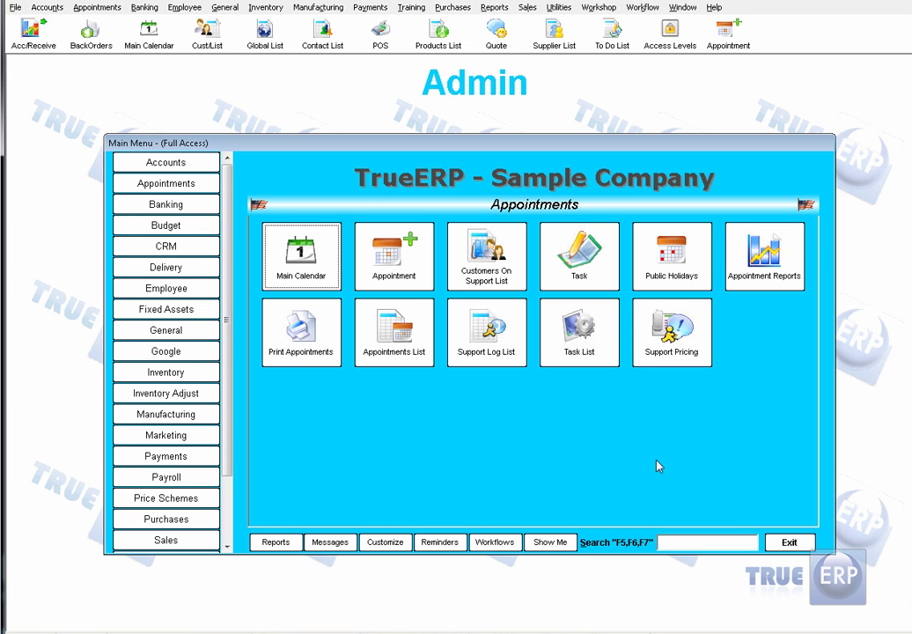
Look up the fourth named representative in the Employee area's Rep form, check the contact details, and cancel the form.
left_click(203, 292)
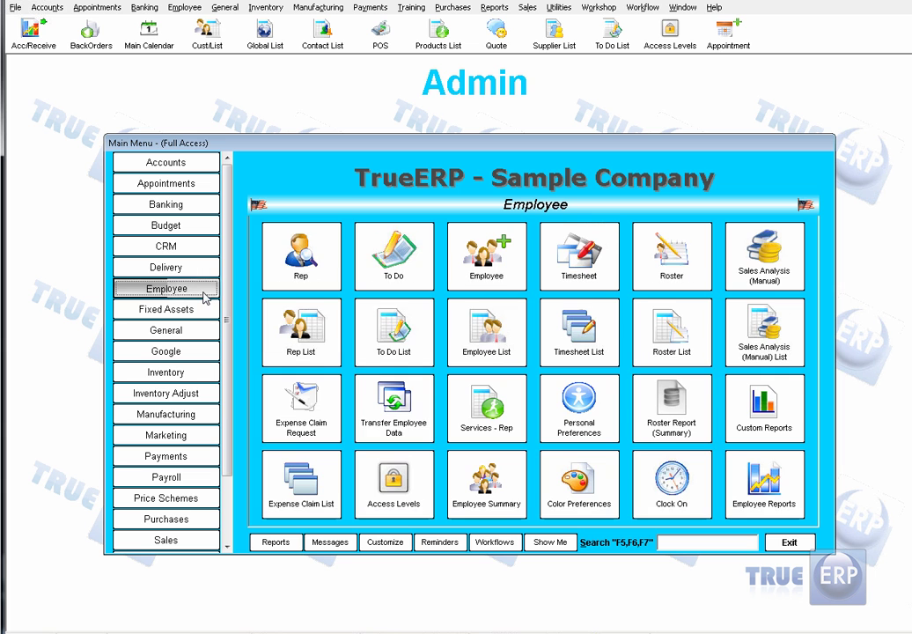
left_click(328, 264)
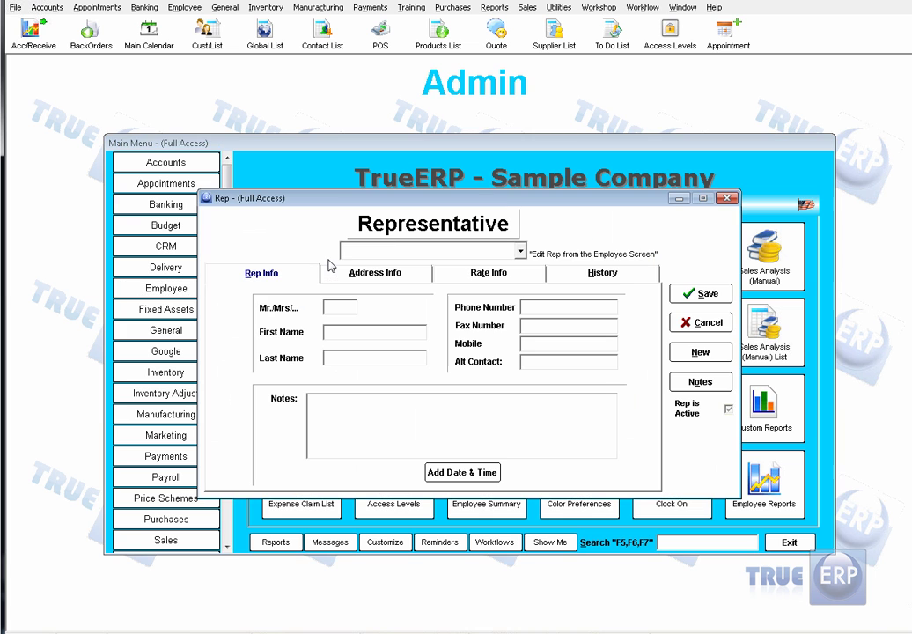
left_click(519, 252)
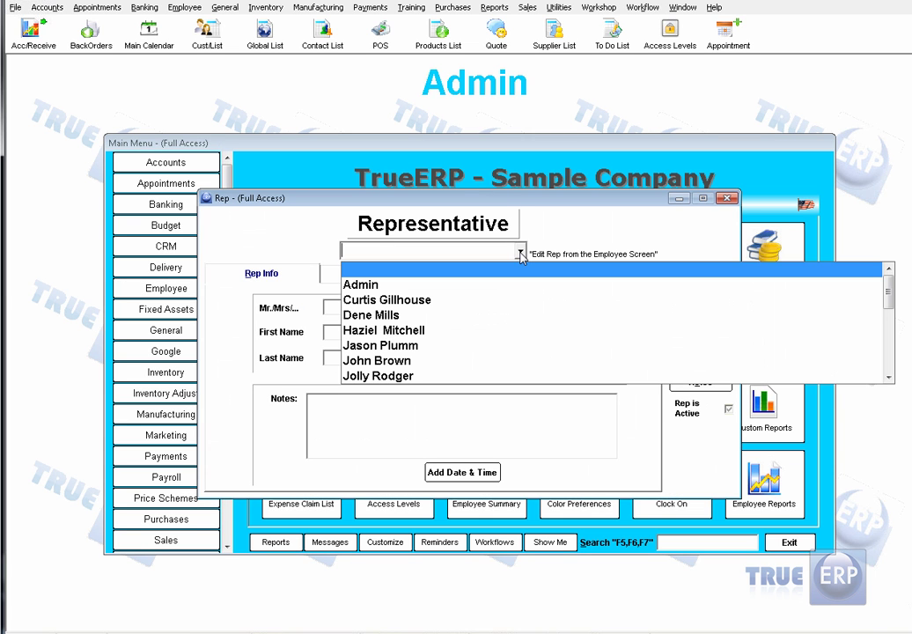
left_click(437, 333)
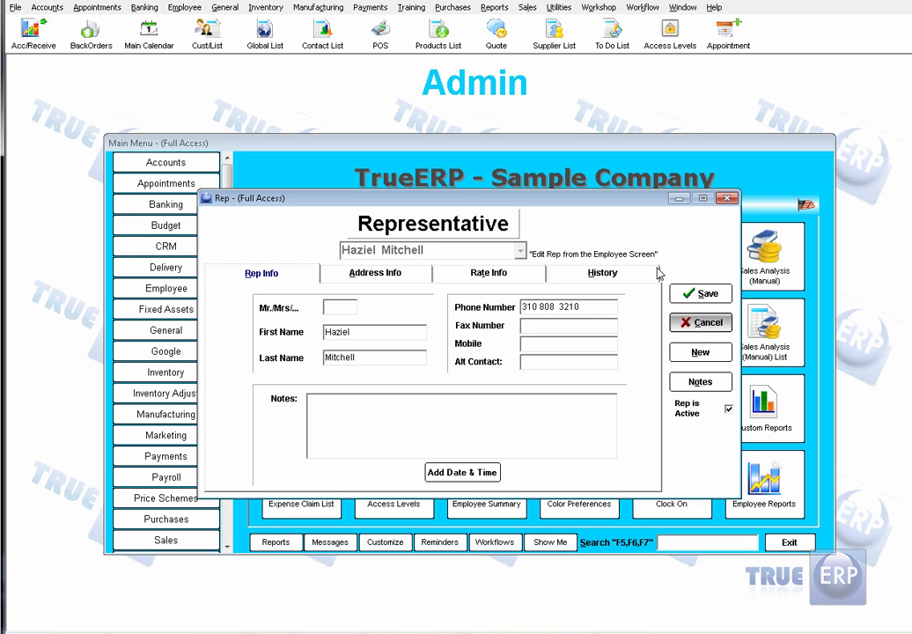
left_click(695, 322)
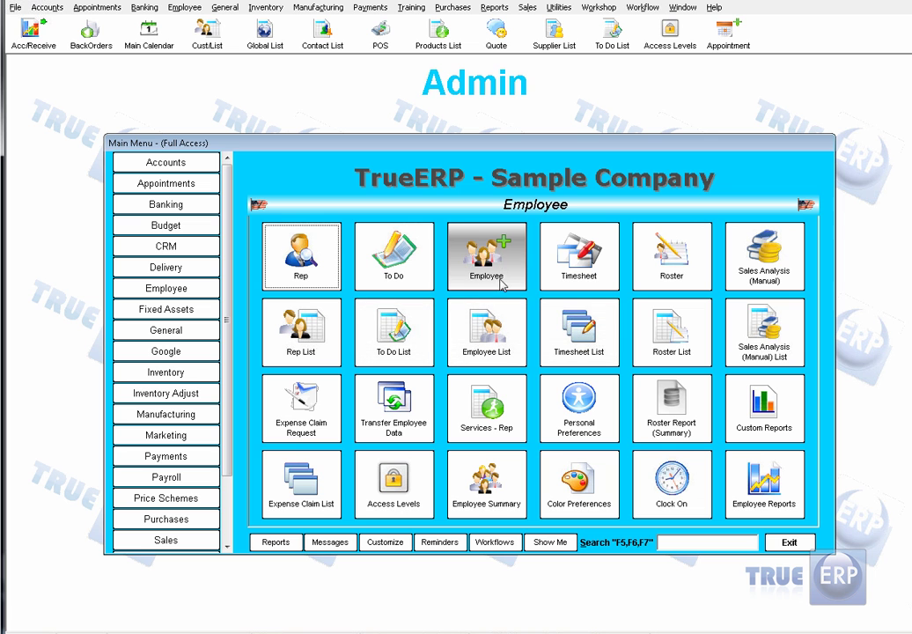
Reopen the Rep form, load the seventh named representative and view the address information.
left_click(301, 255)
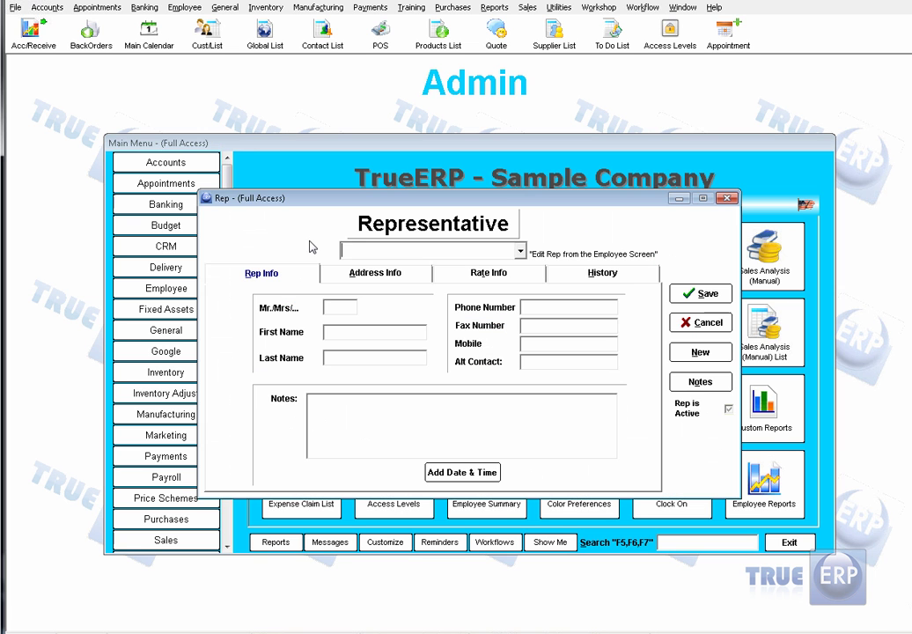
left_click(520, 251)
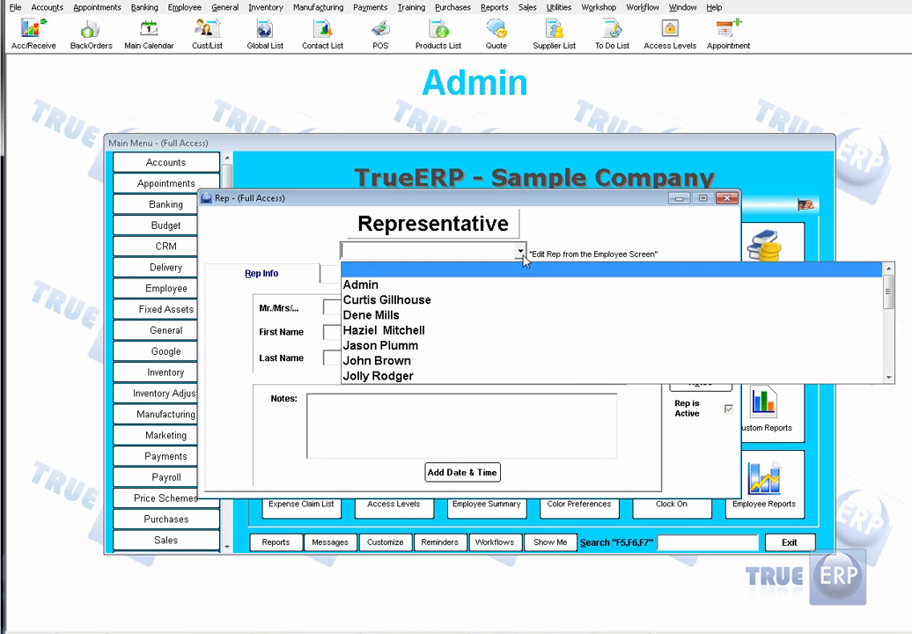
left_click(400, 376)
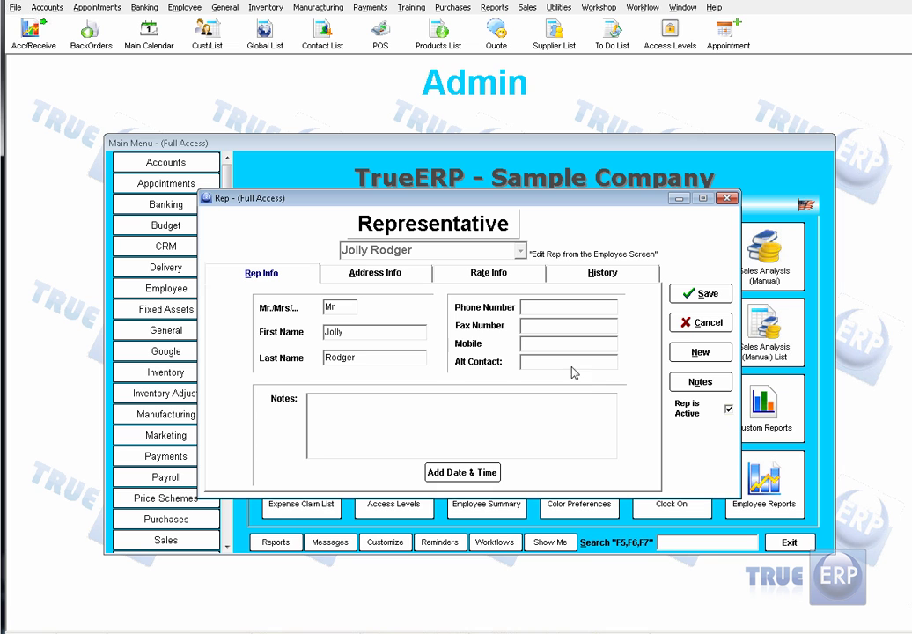
left_click(423, 275)
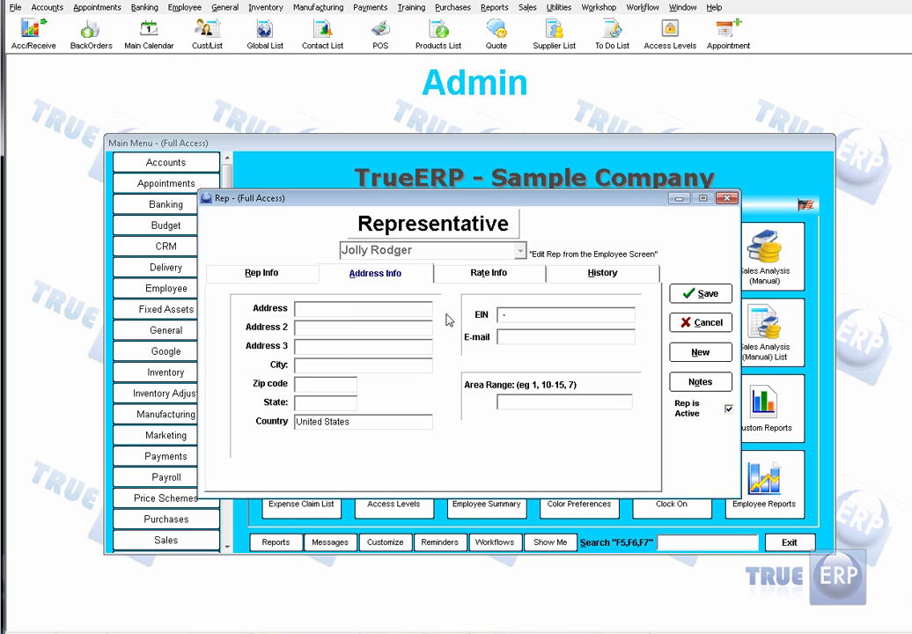
Examine the representative's rates, widening the Ability column and opening the Electrical service's charge rate.
left_click(480, 281)
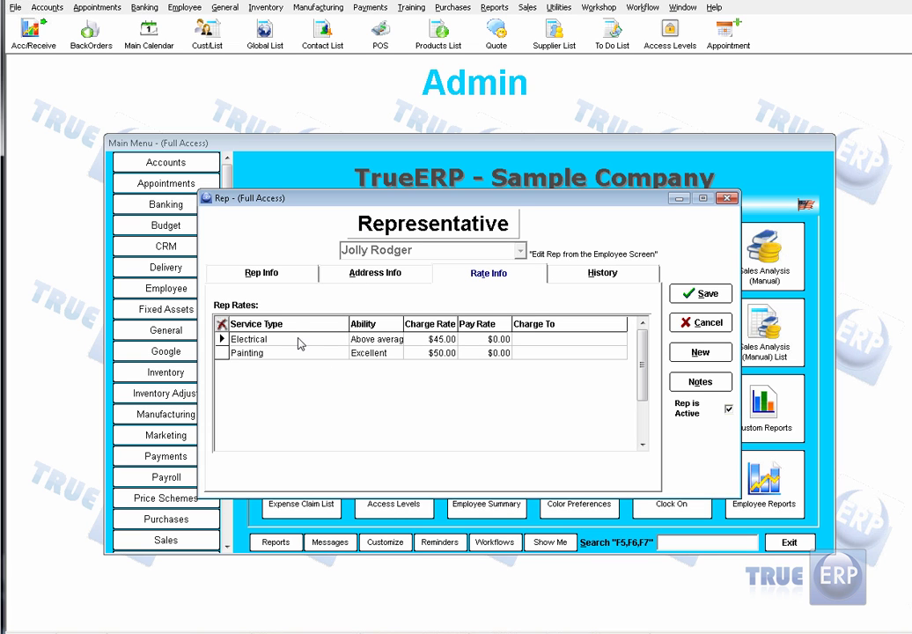
left_click(415, 331)
left_click_drag(415, 331, 436, 331)
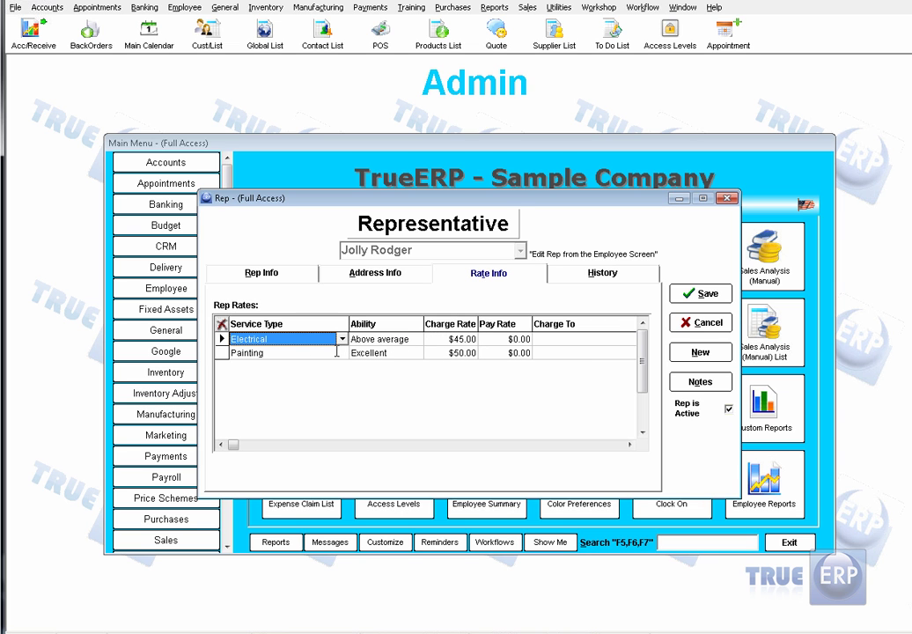
left_click(443, 343)
left_click(469, 344)
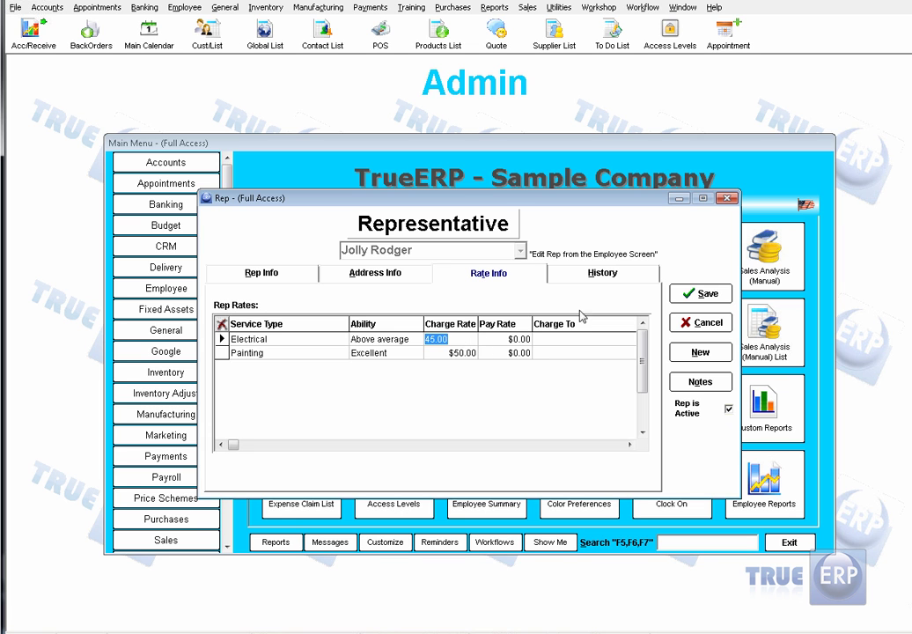
Review the representative's appointment history, rates and general information, and save the record.
left_click(607, 275)
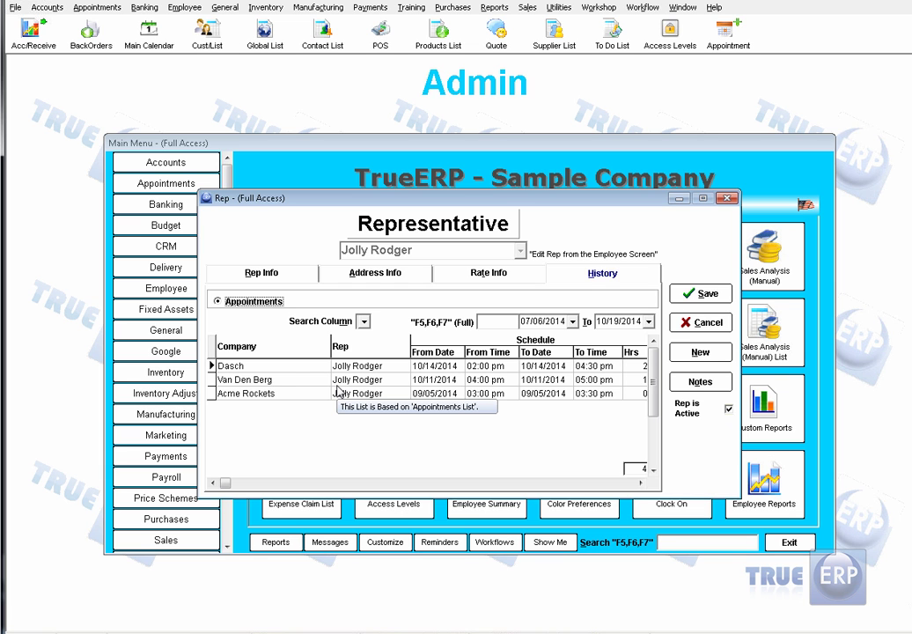
left_click(488, 273)
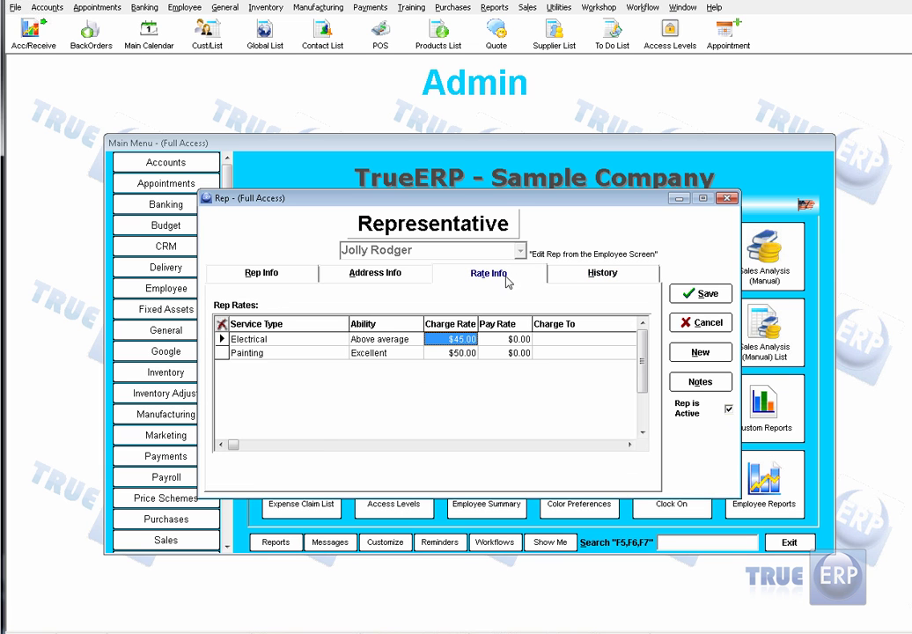
left_click(293, 277)
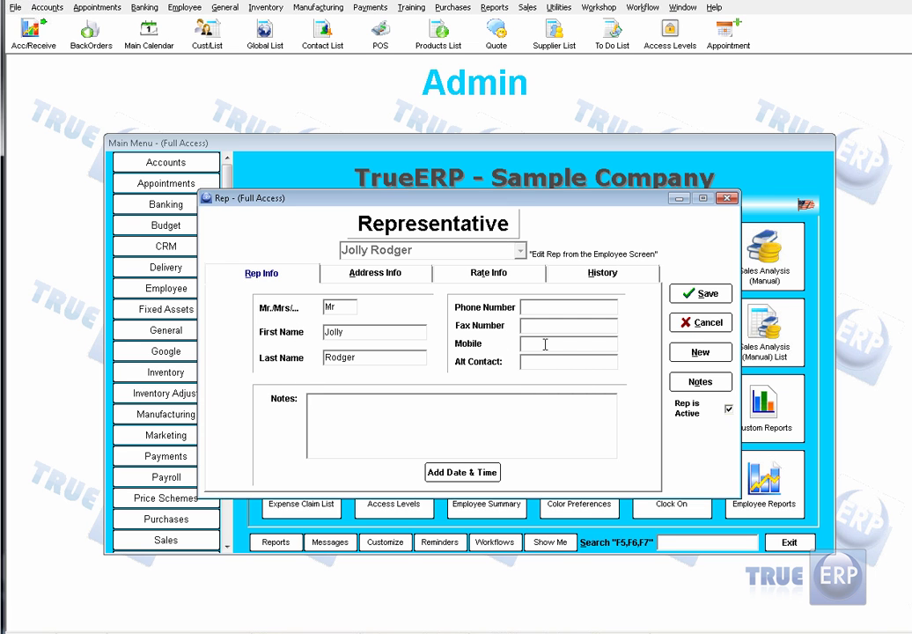
left_click(702, 296)
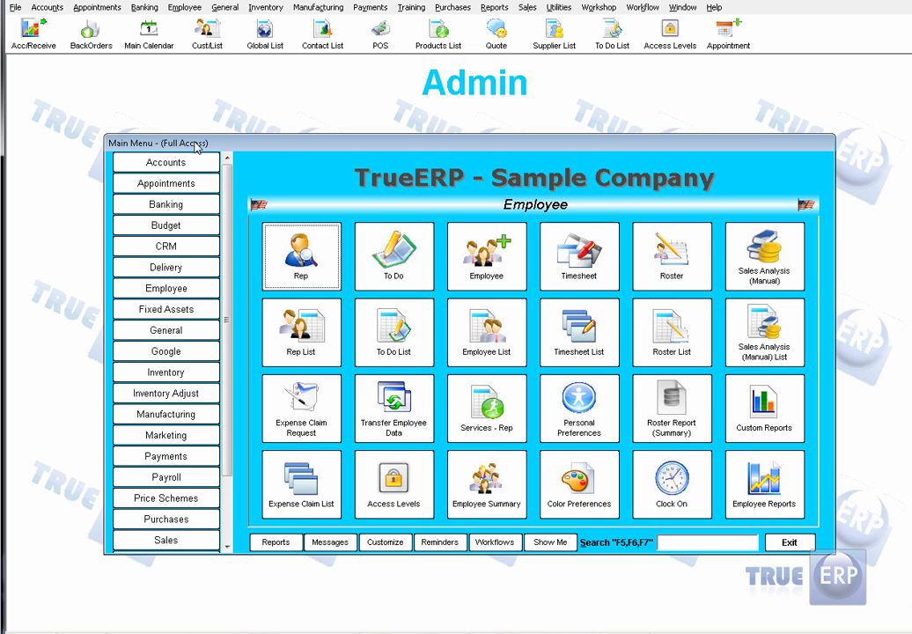
Return to the Appointments area and bring up the main calendar.
left_click(181, 184)
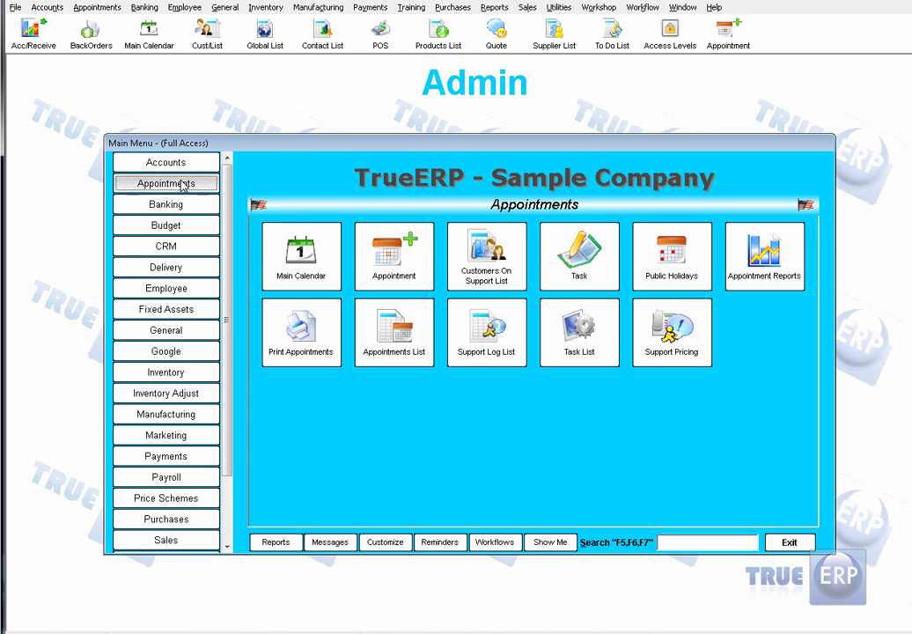
left_click(317, 268)
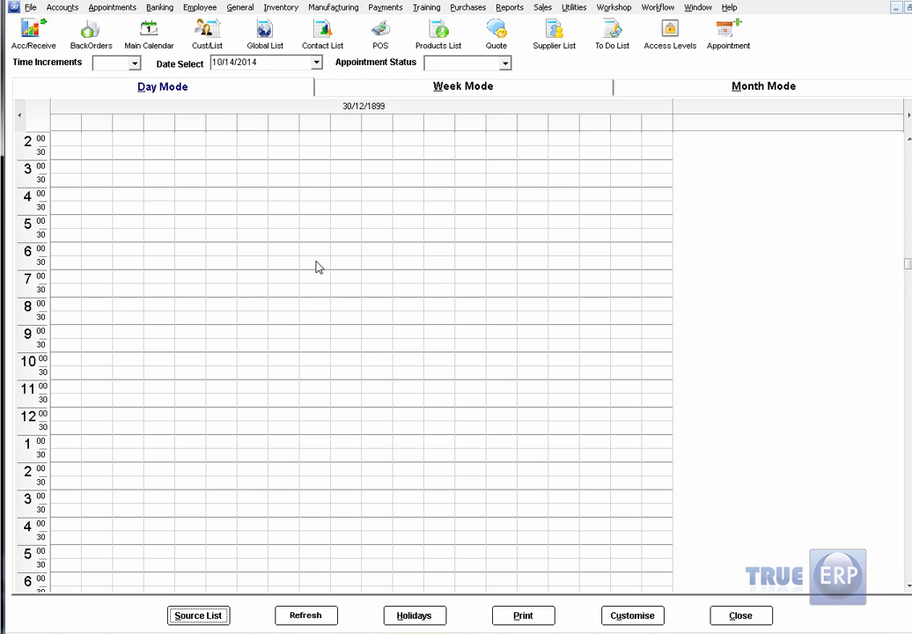
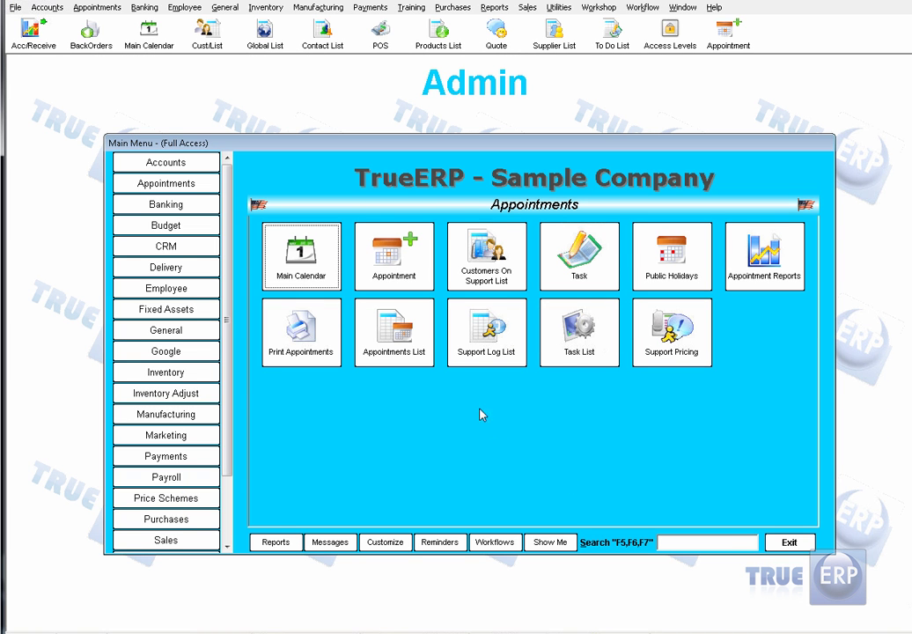
left_click(322, 280)
View a blank appointment form opened directly and another started from the Appointments List, cancelling both and closing the list.
left_click(400, 288)
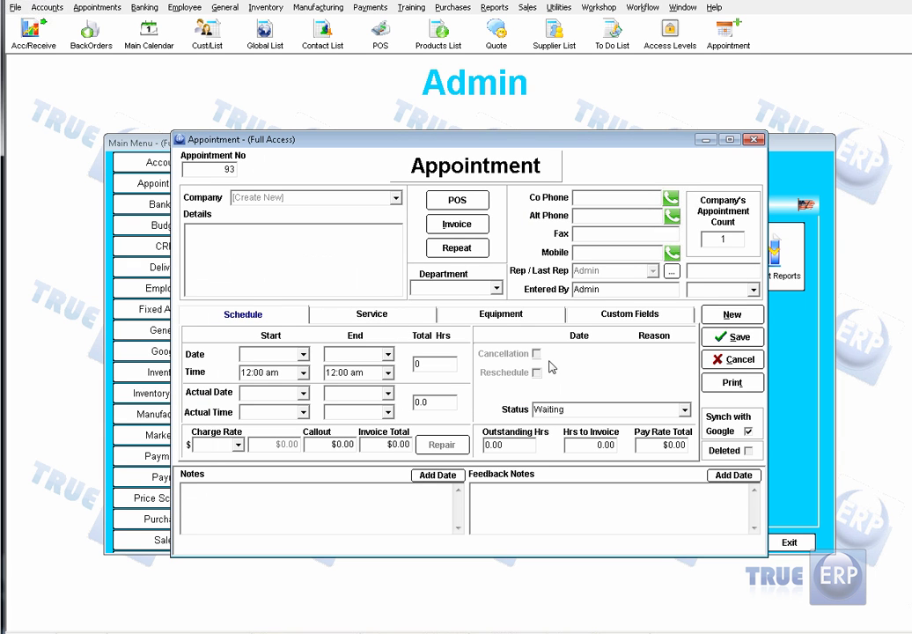
left_click(745, 360)
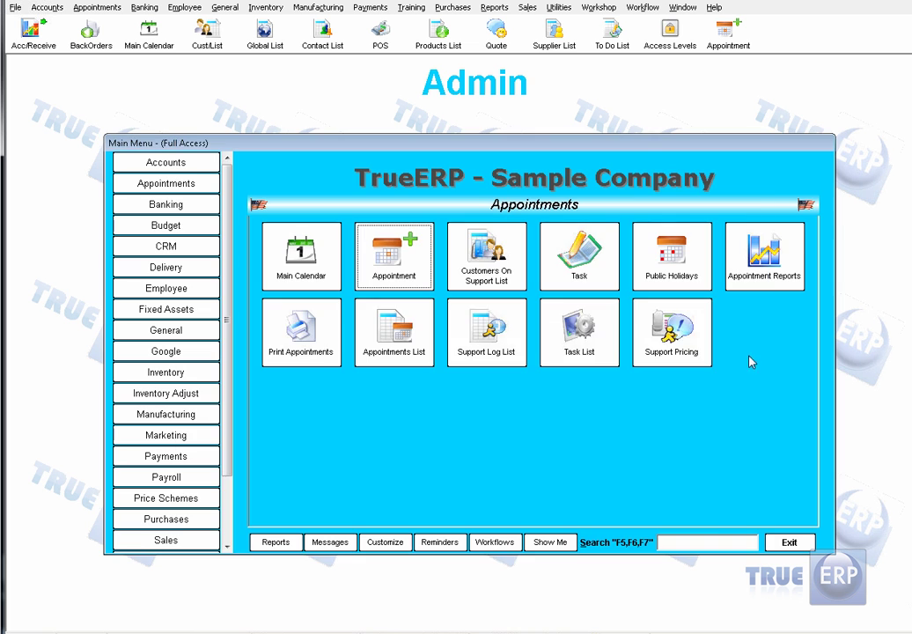
left_click(414, 355)
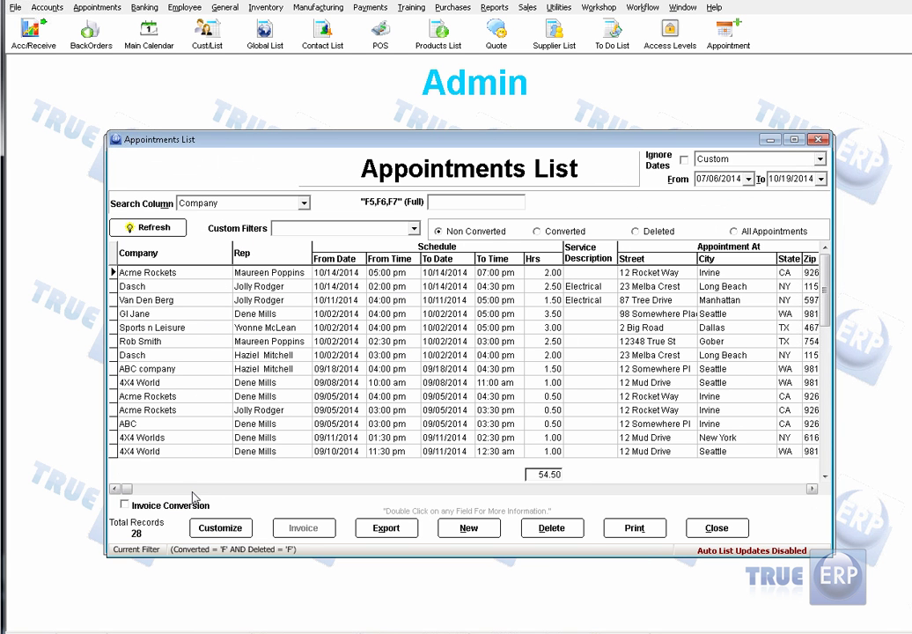
left_click(469, 528)
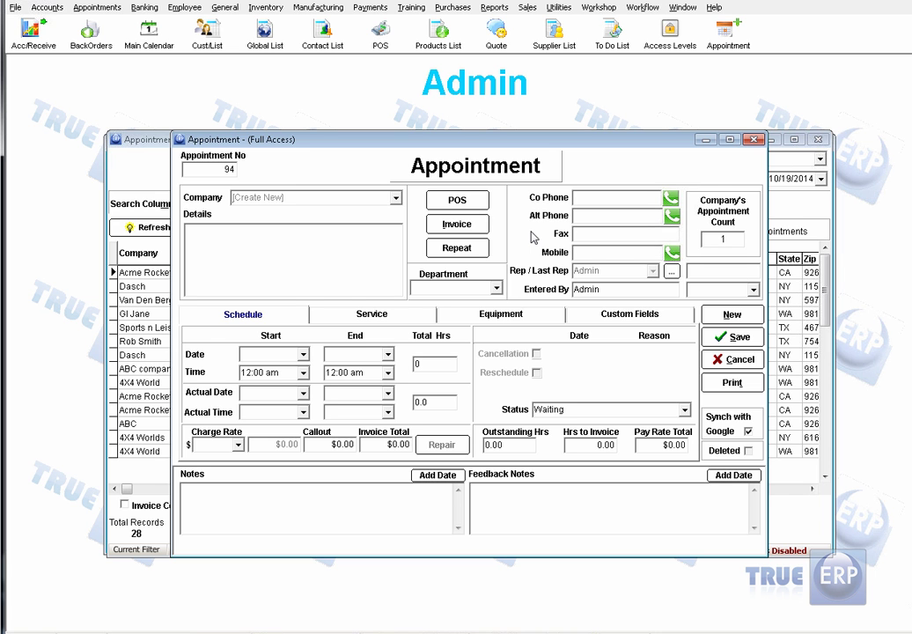
left_click(762, 359)
left_click(724, 583)
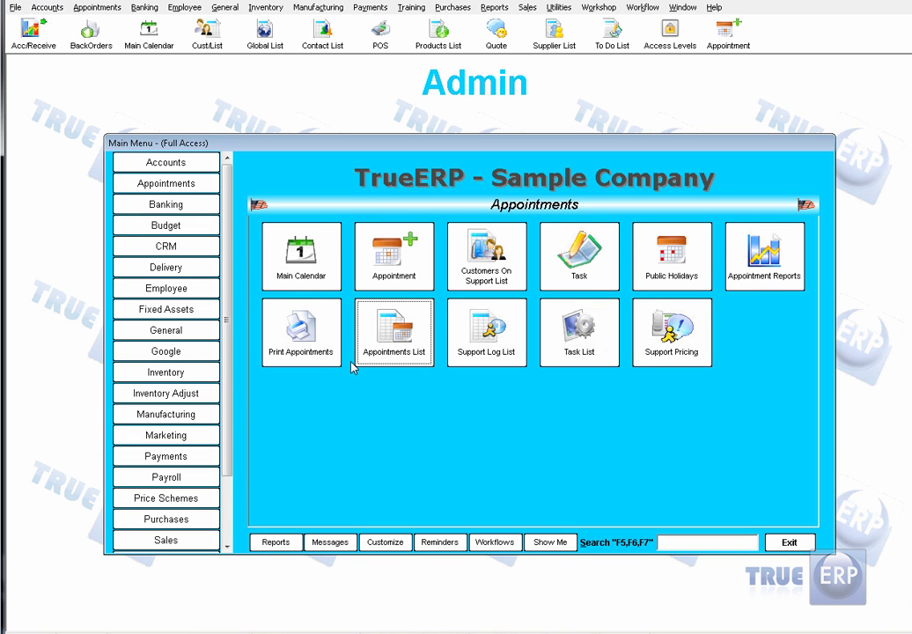
Start a new appointment from the main calendar for 10/14/2014 at 05:30 pm in the fourth column's rep schedule.
left_click(333, 280)
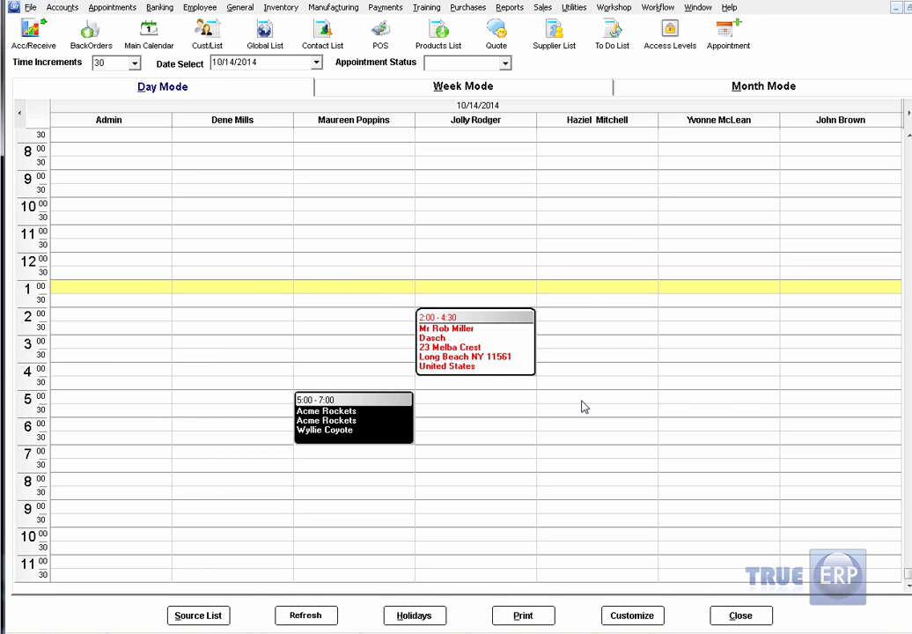
double_click(456, 411)
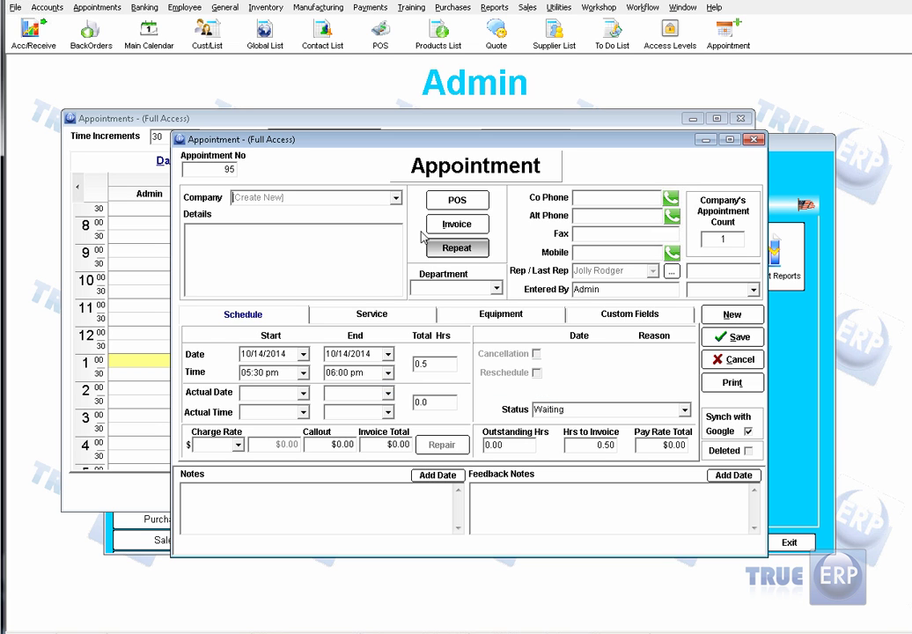
Assign the appointment to the existing client 4X4 Worlds from the client list and set its end time to 07:30 pm.
left_click(395, 201)
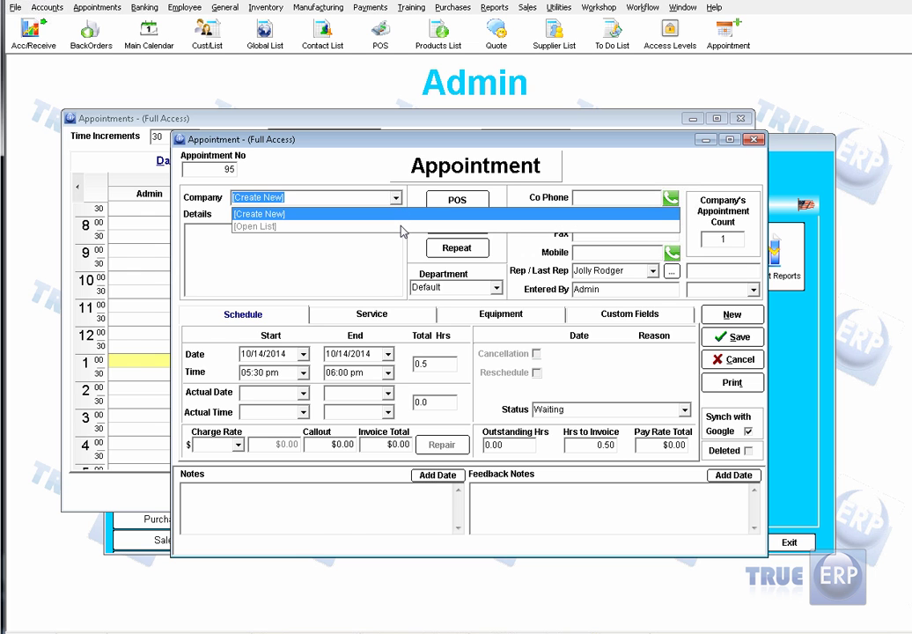
left_click(402, 227)
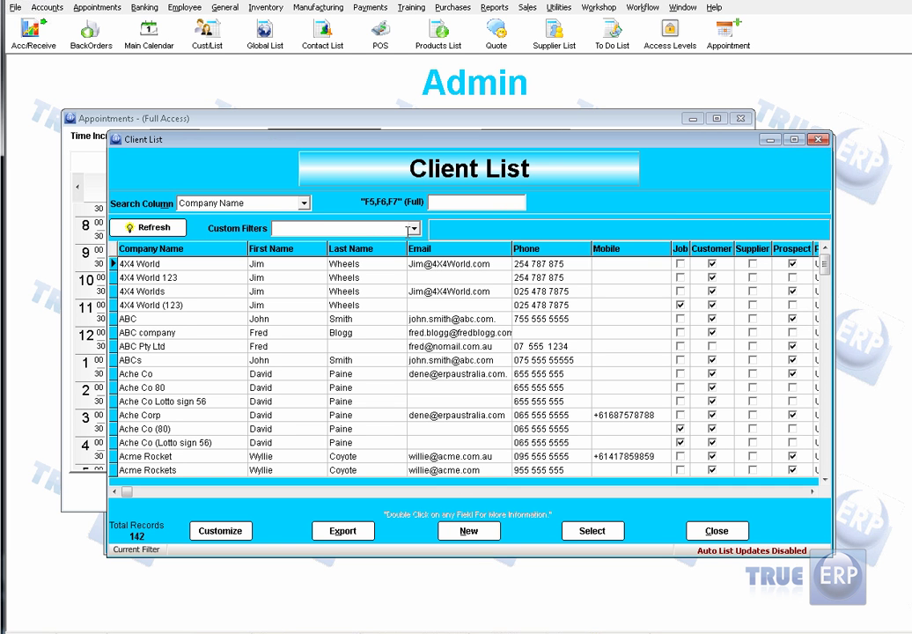
double_click(158, 291)
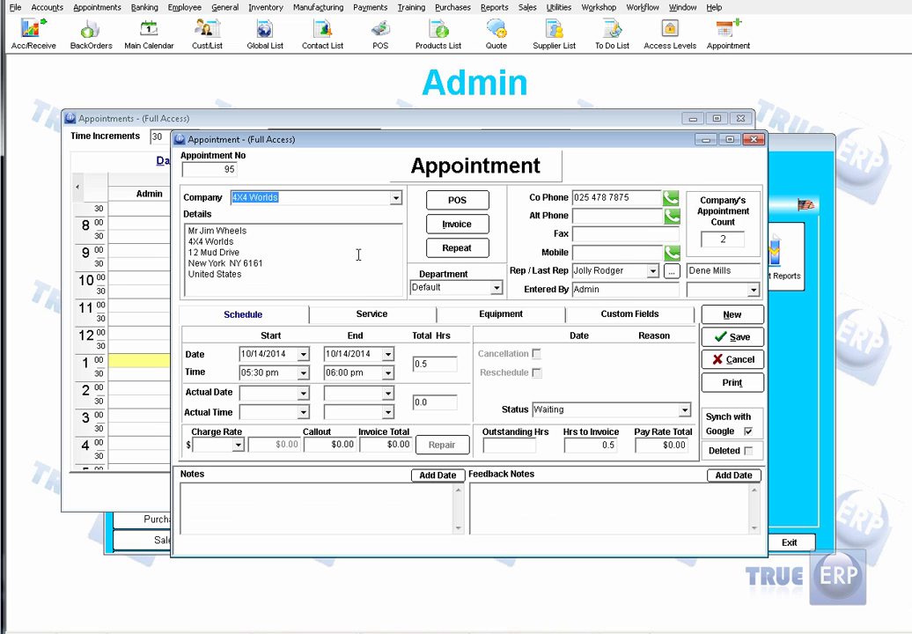
left_click(387, 372)
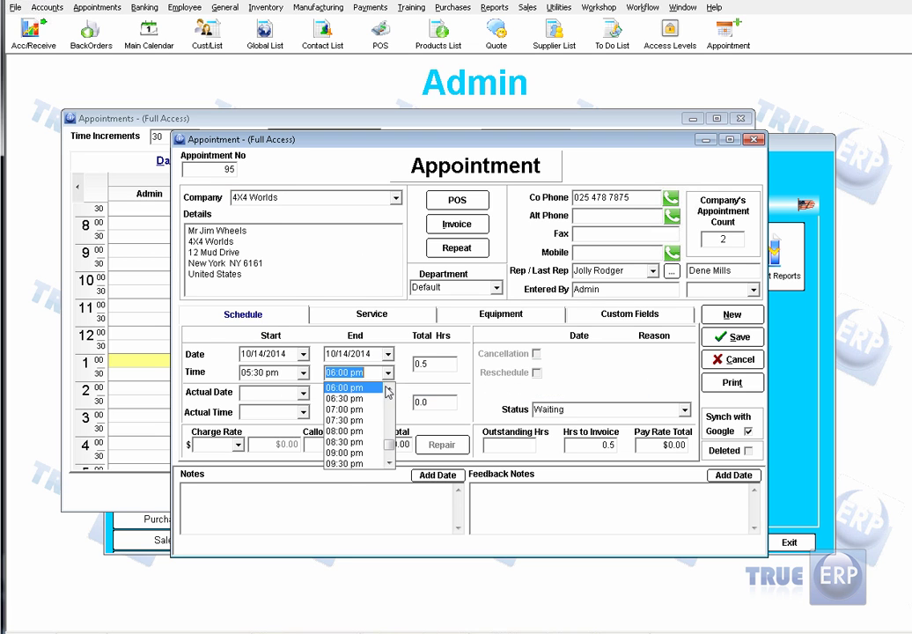
left_click(356, 419)
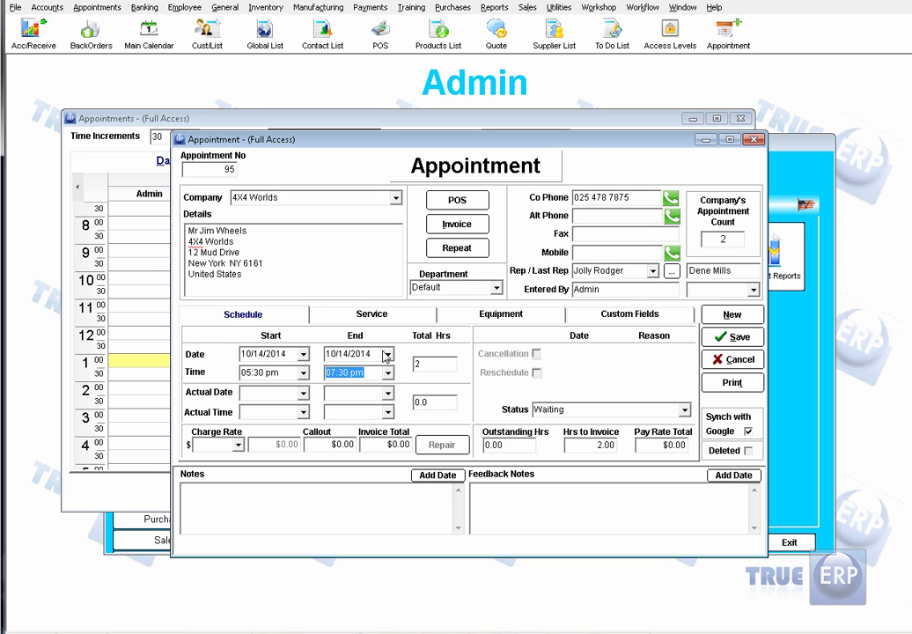
Add the Electrical service to the appointment, check its equipment and schedule details, and save it.
left_click(371, 315)
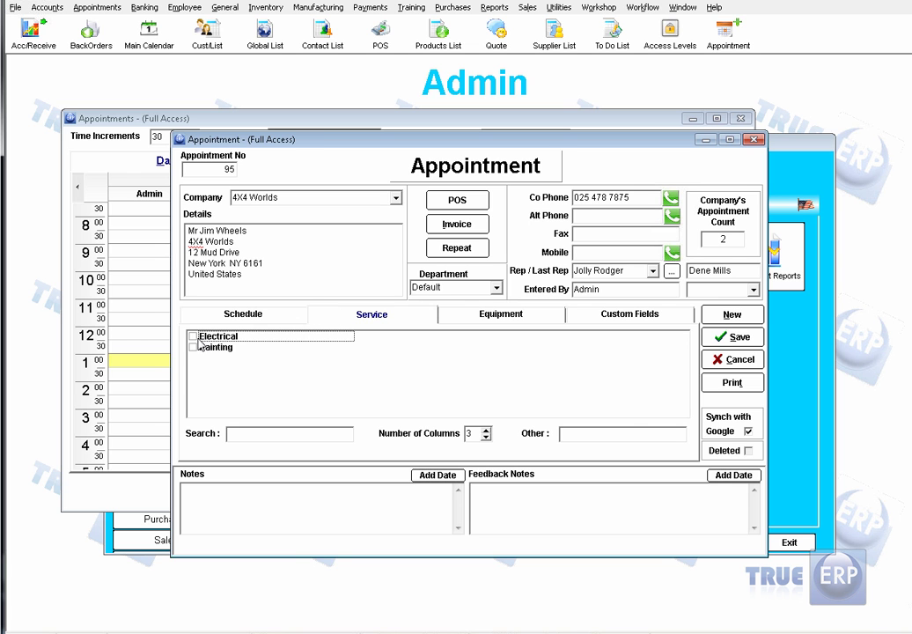
key("ctrl+shift+Tab")
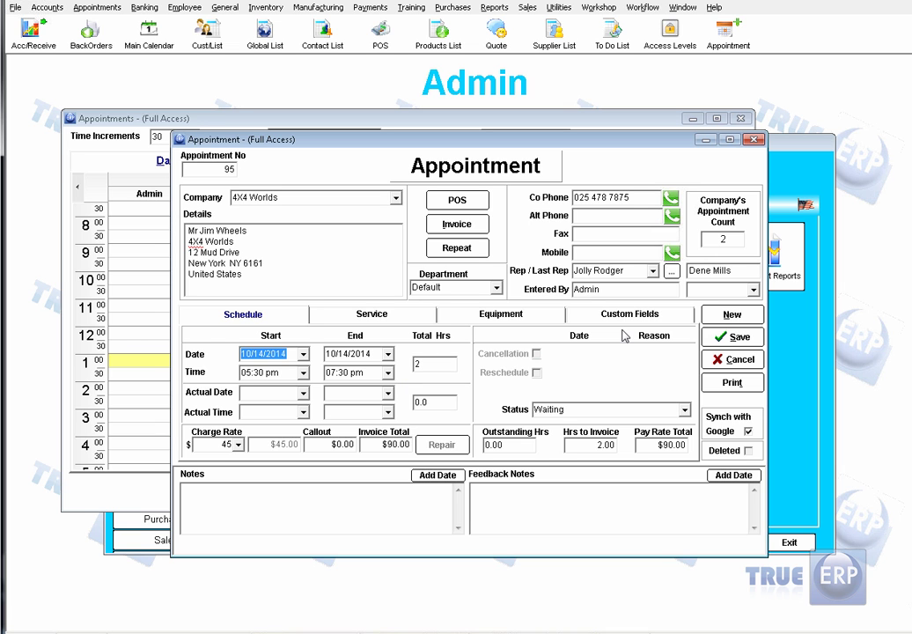
left_click(498, 314)
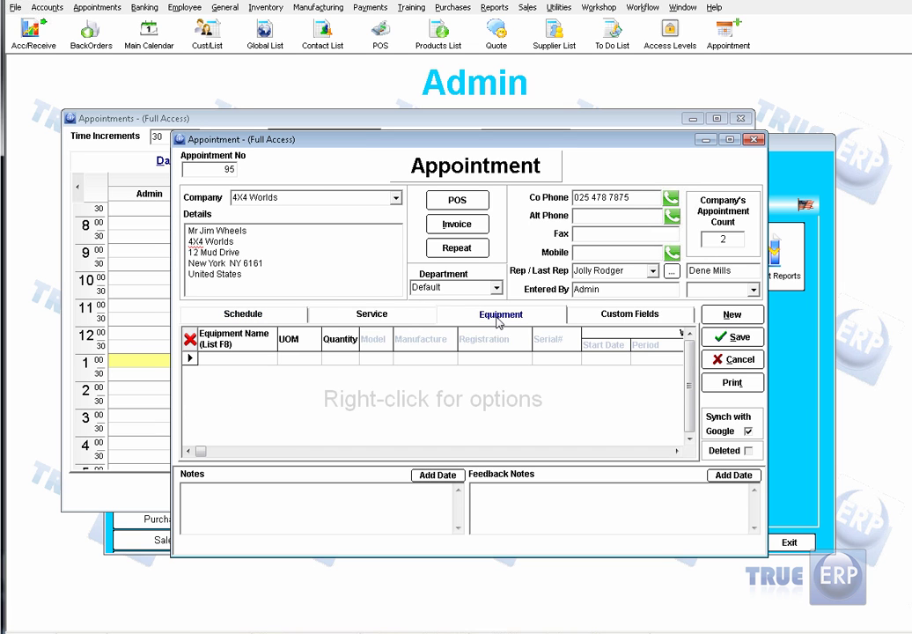
left_click(398, 317)
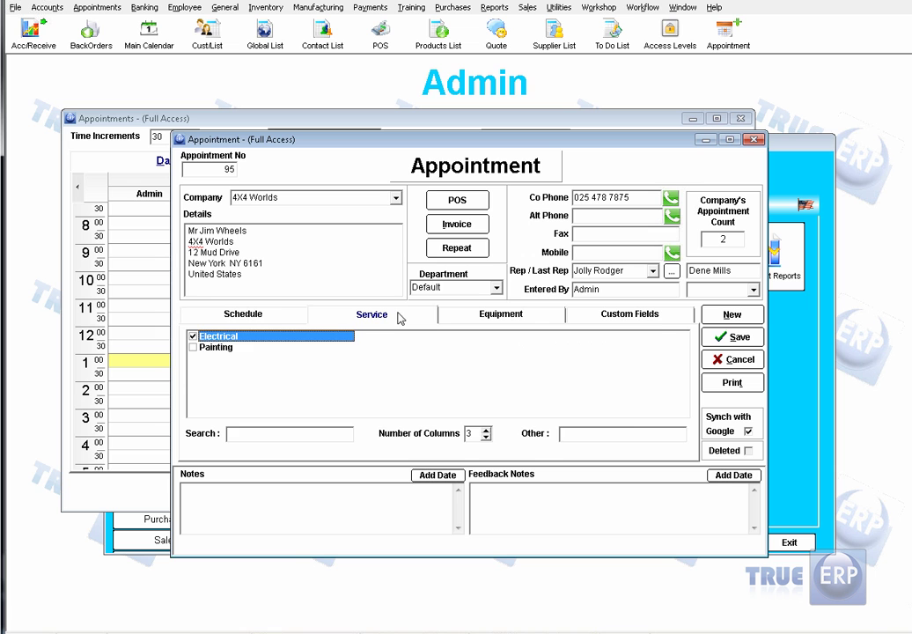
left_click(284, 319)
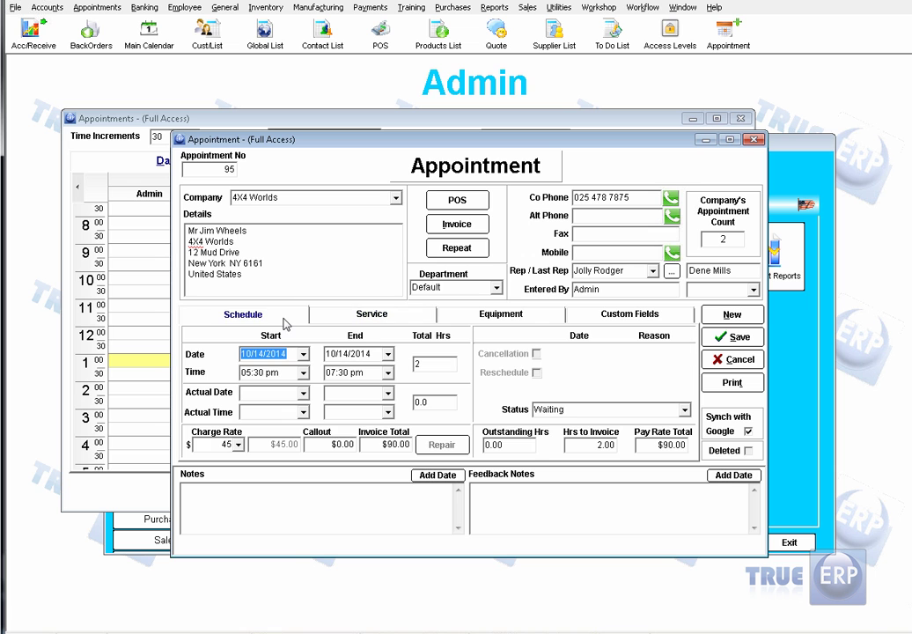
left_click(731, 337)
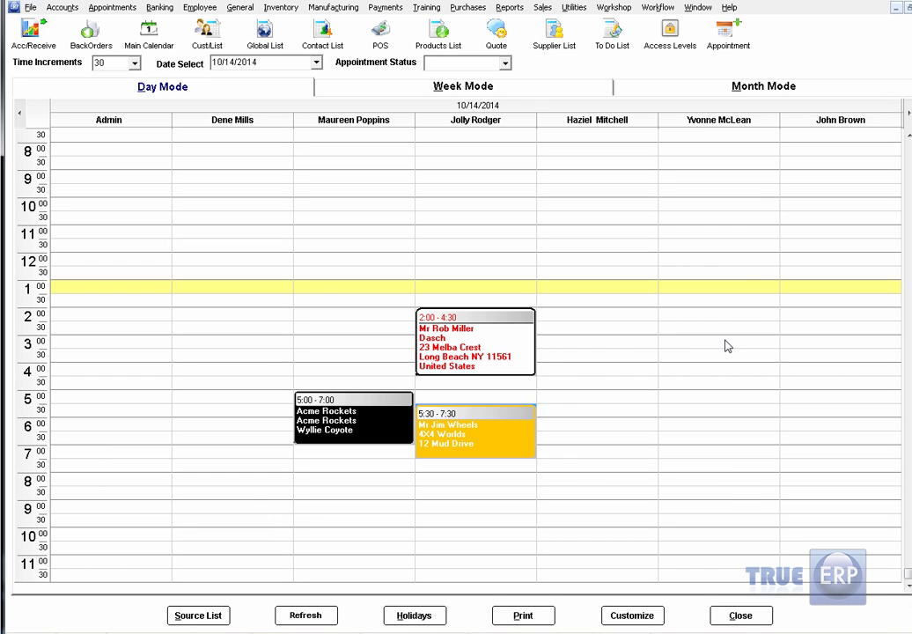
Extend the 4X4 Worlds appointment on the calendar so that it ends at 8:30.
left_click(493, 464)
left_click_drag(495, 458, 495, 493)
mouse_move(513, 467)
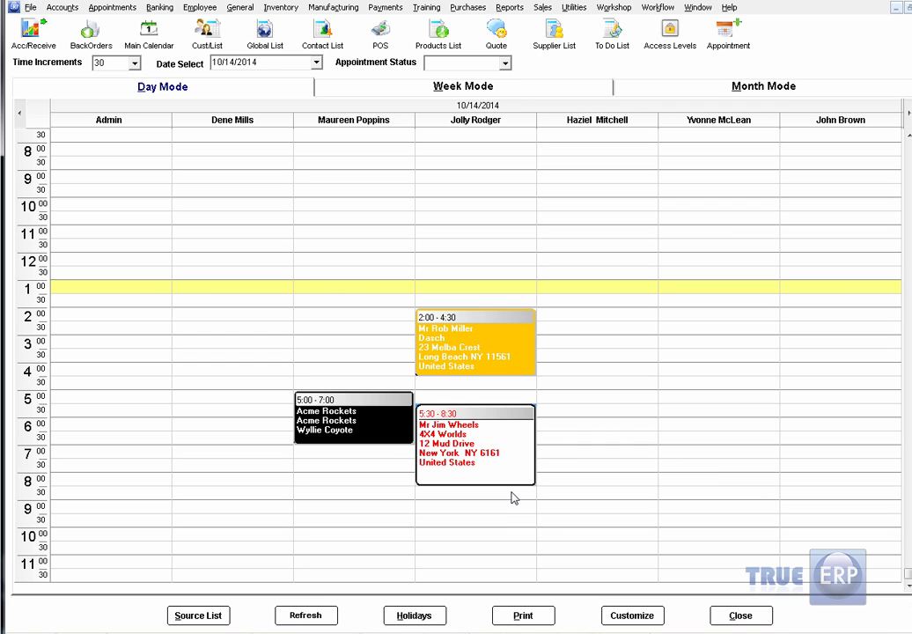
left_click(737, 614)
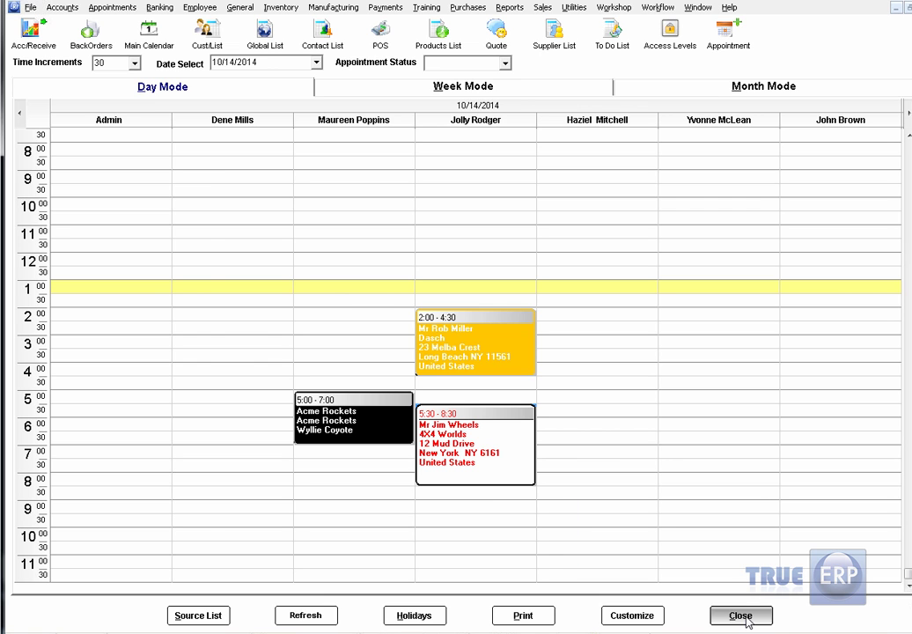
Review the extended 4X4 Worlds appointment's schedule, charges and selected services, and cancel out of the form.
double_click(508, 454)
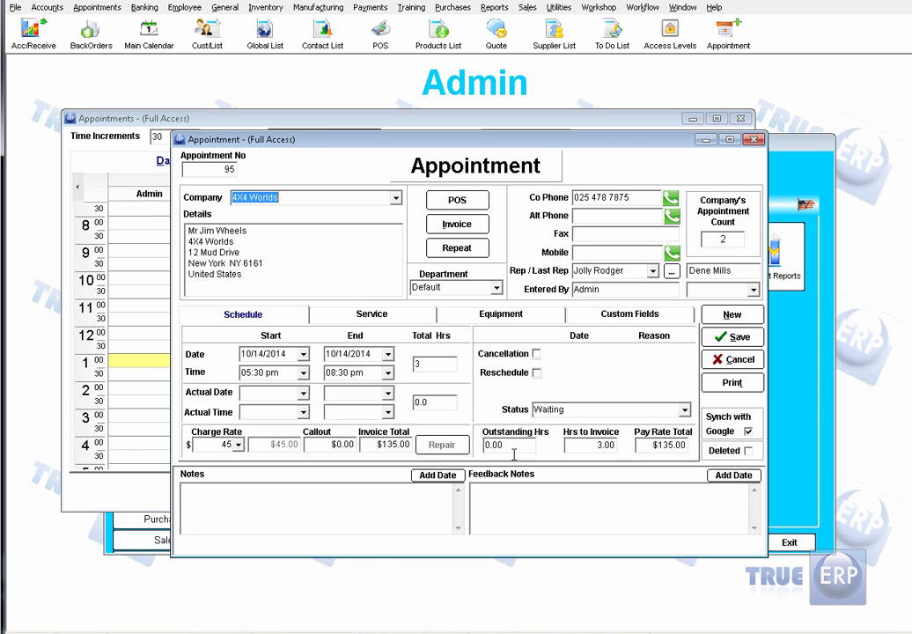
left_click(372, 314)
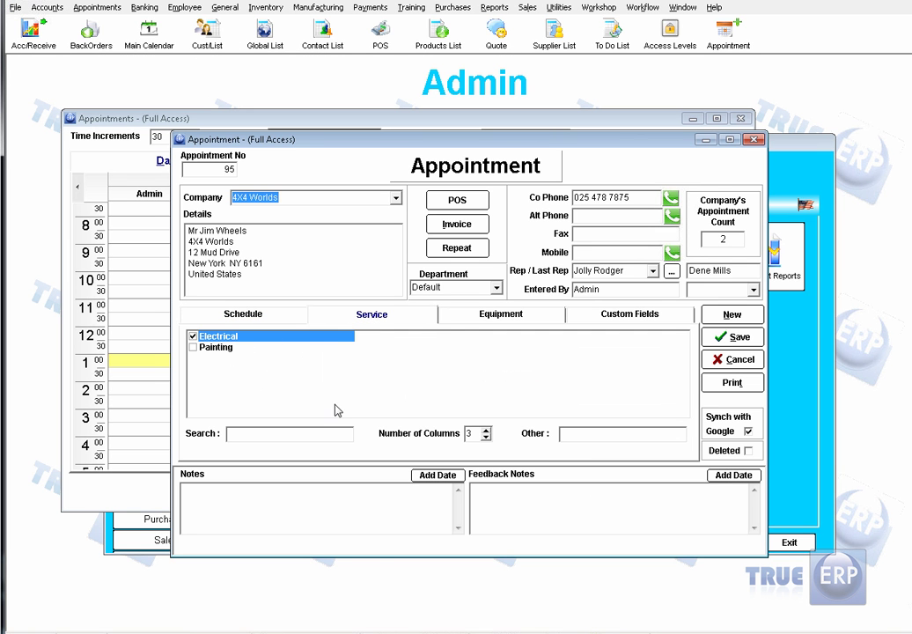
left_click(744, 360)
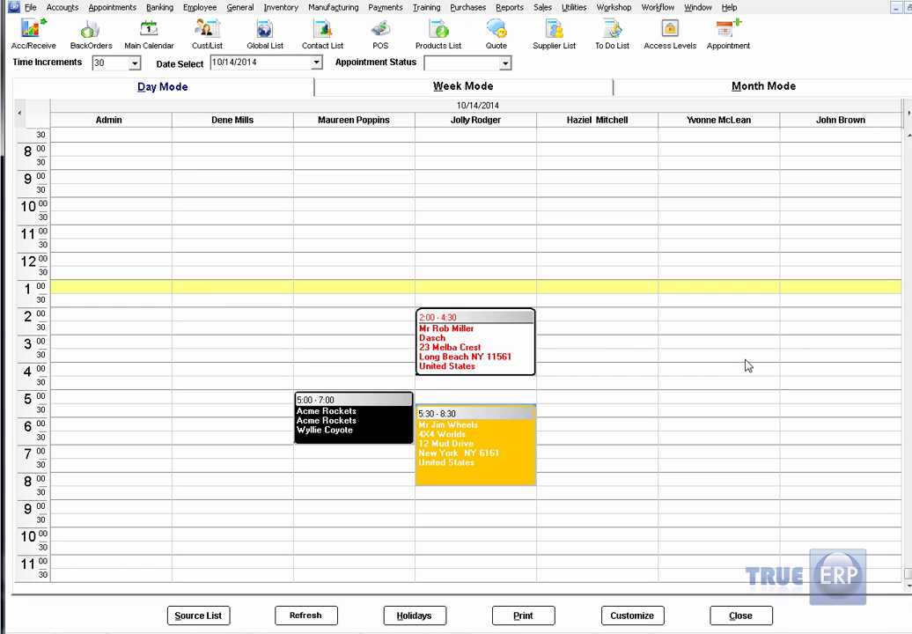
Review the Electrical service's charge rate from the Rep Services List and save the service record.
left_click(195, 11)
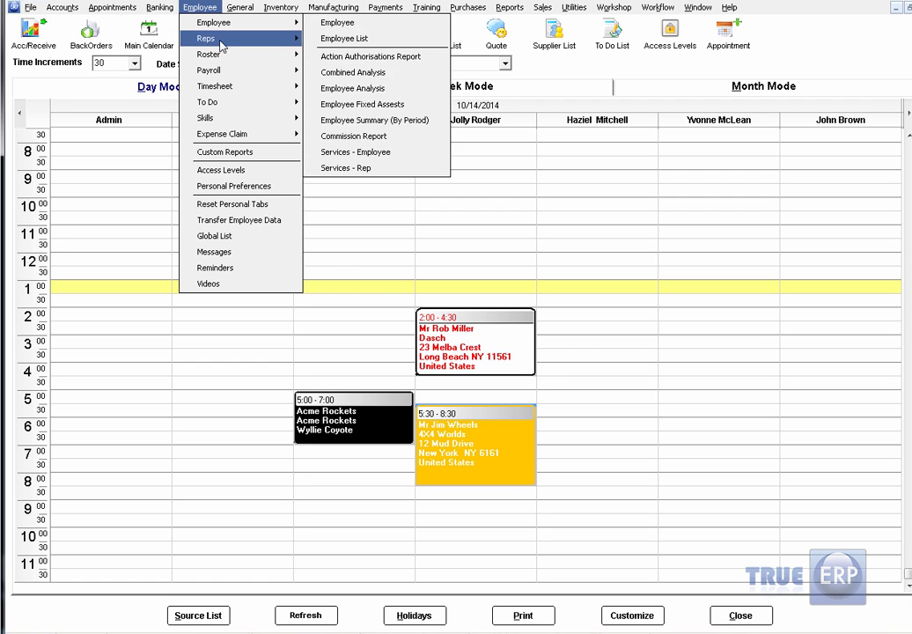
mouse_move(248, 40)
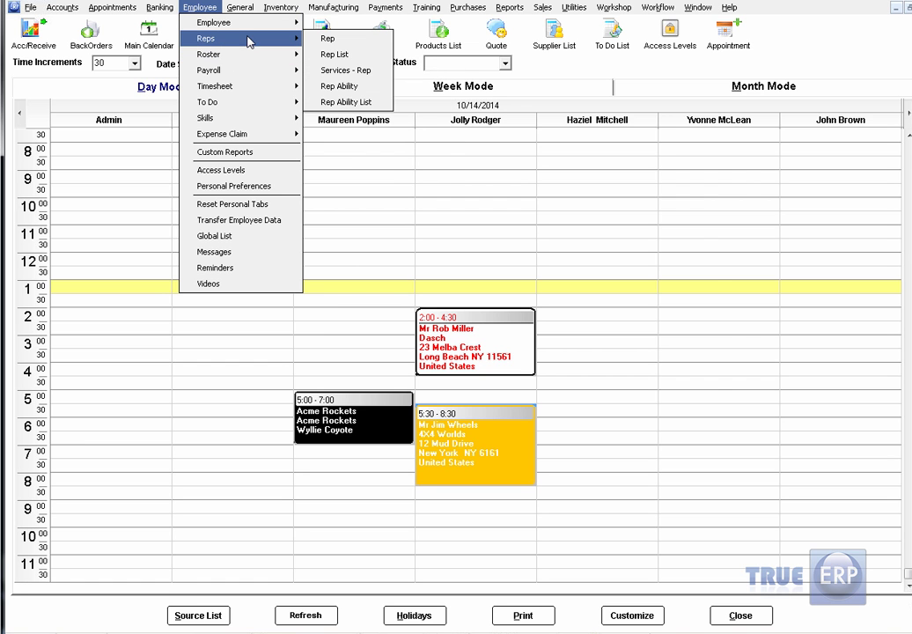
left_click(373, 74)
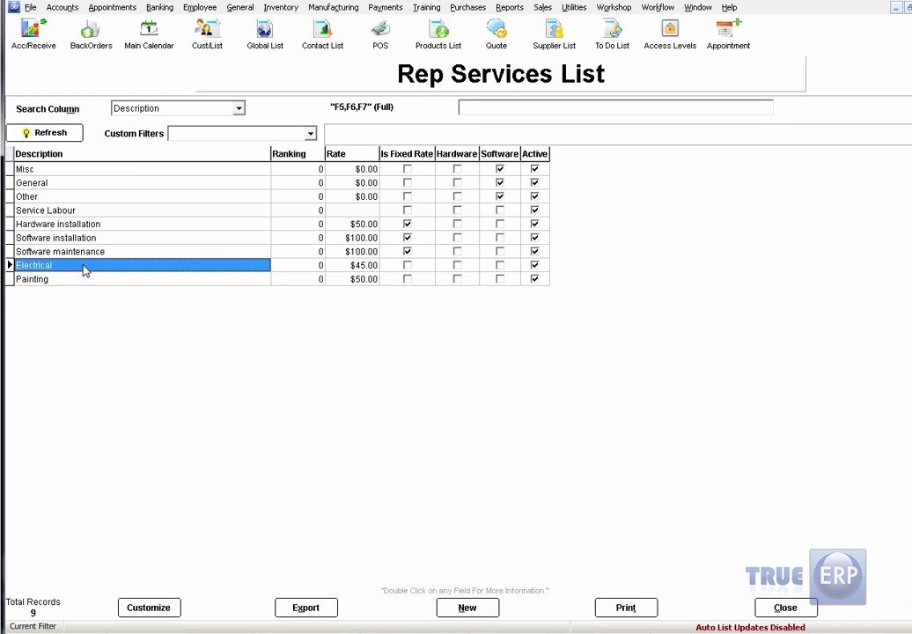
double_click(83, 266)
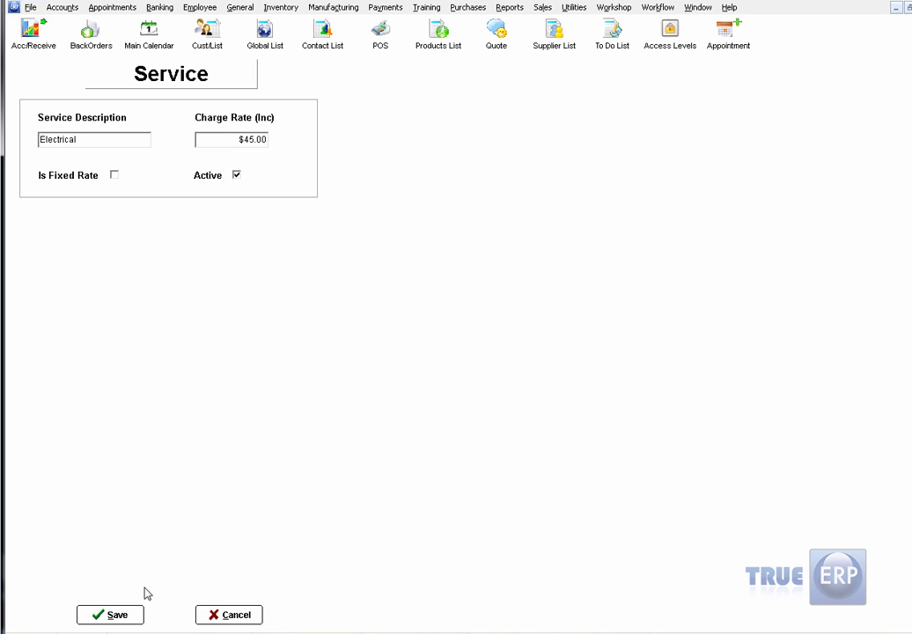
left_click(114, 614)
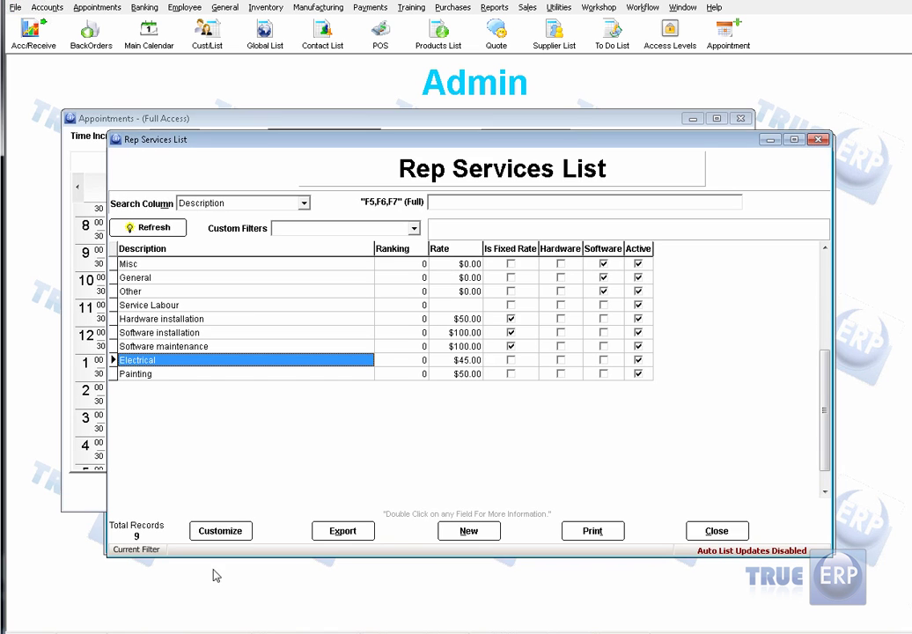
View a blank service form's description and charge rate fields, cancel it, and close the services list and the calendar.
left_click(467, 530)
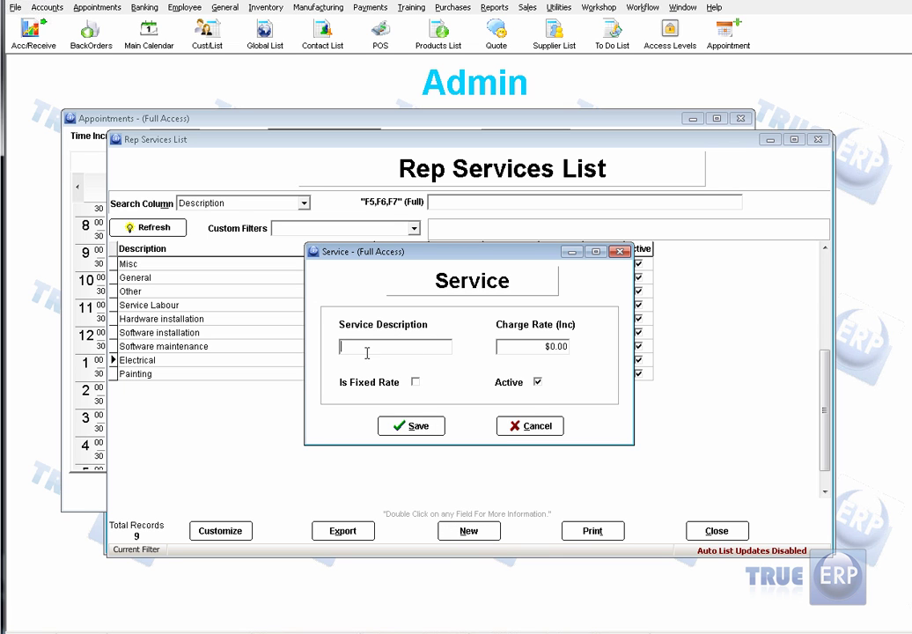
left_click(569, 352)
left_click(547, 425)
left_click(708, 533)
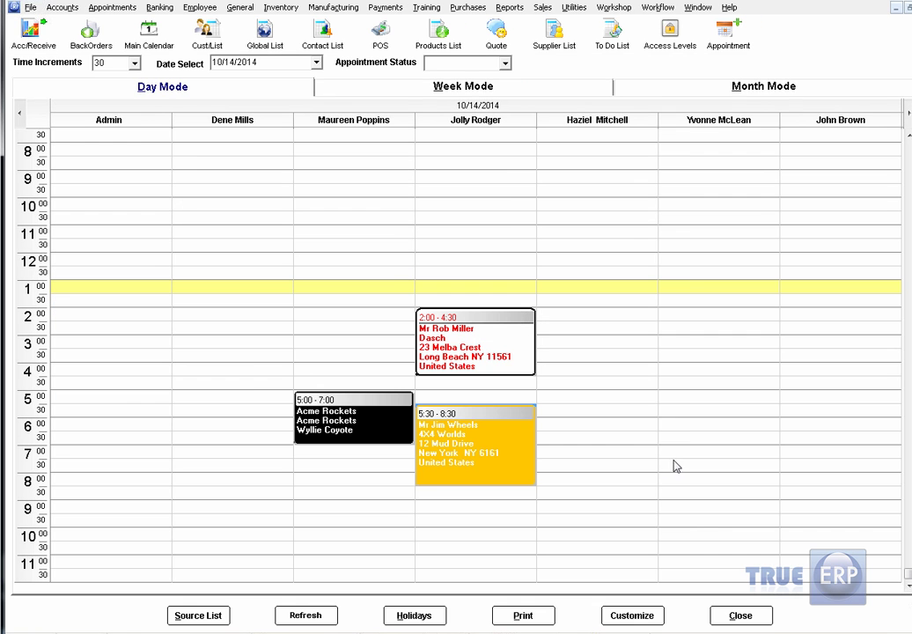
left_click(736, 615)
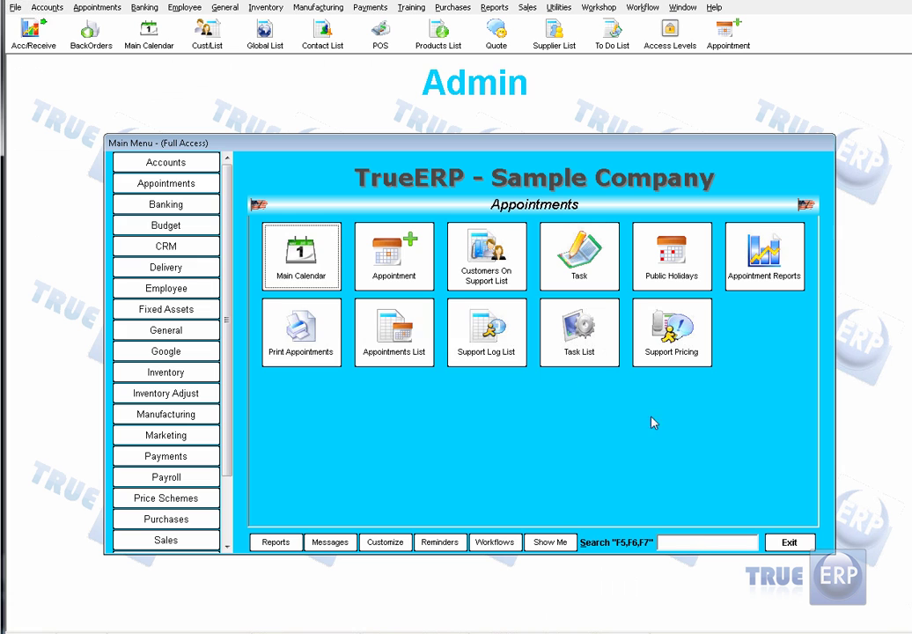
Bring up Print Appointments from the Appointments area and set the start of the date range to 10/01/14.
left_click(197, 198)
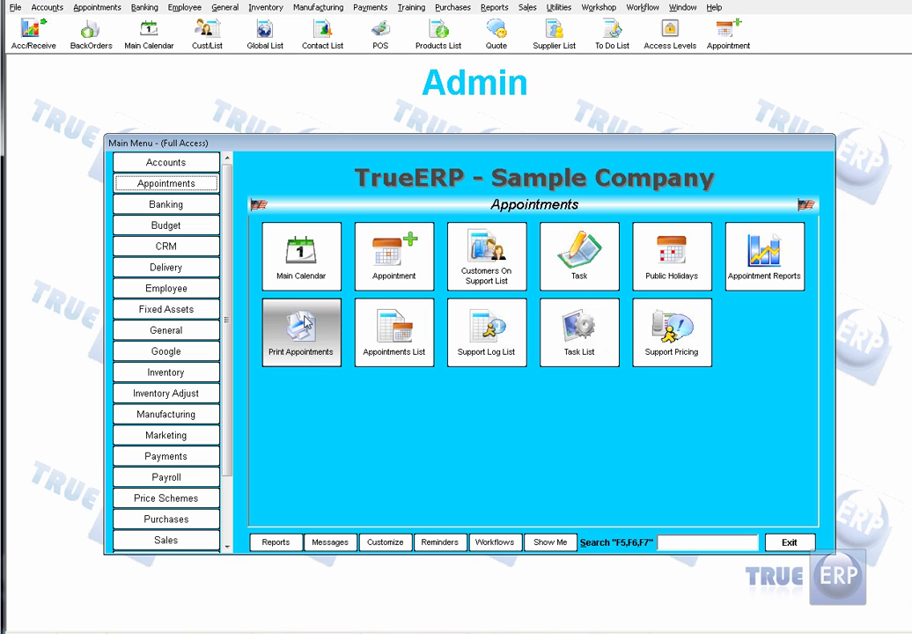
left_click(316, 356)
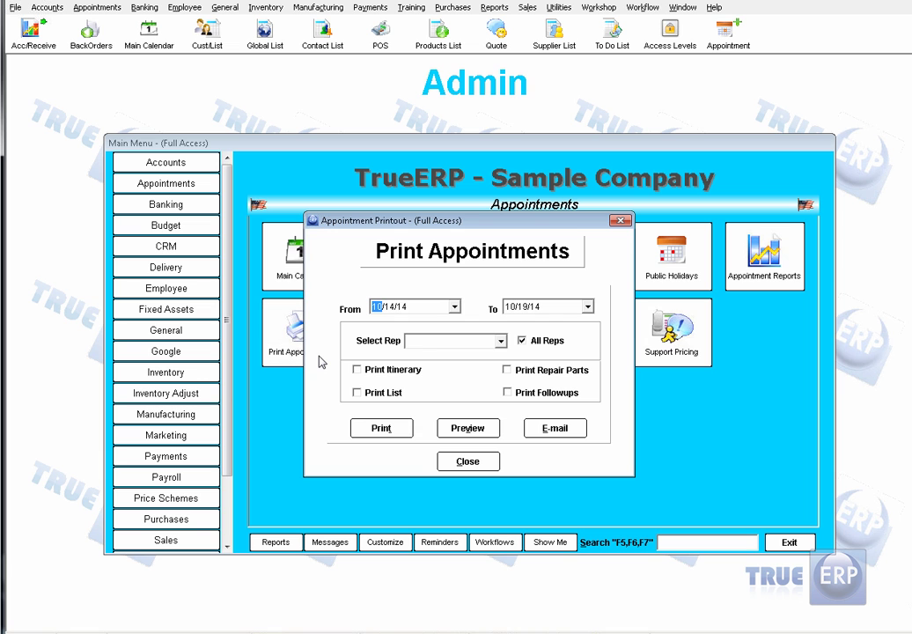
left_click(454, 307)
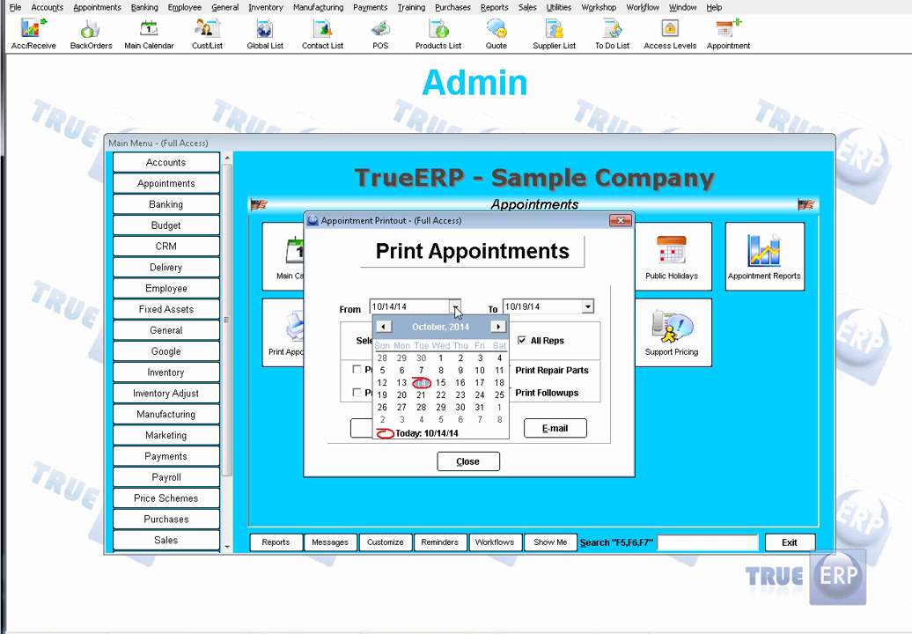
left_click(441, 358)
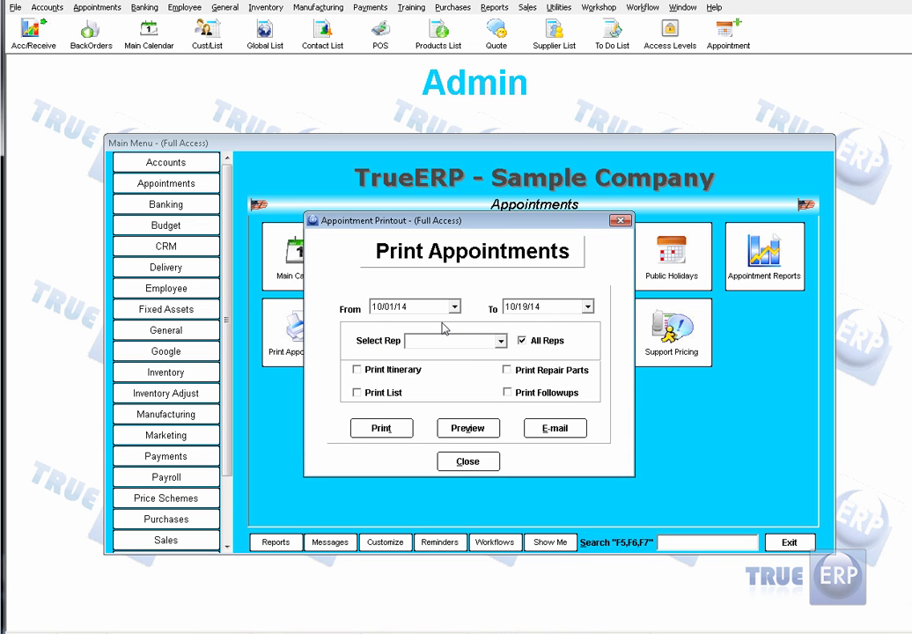
Limit the appointment printout to the rep assigned to the 4X4 Worlds appointment instead of all reps.
left_click(499, 340)
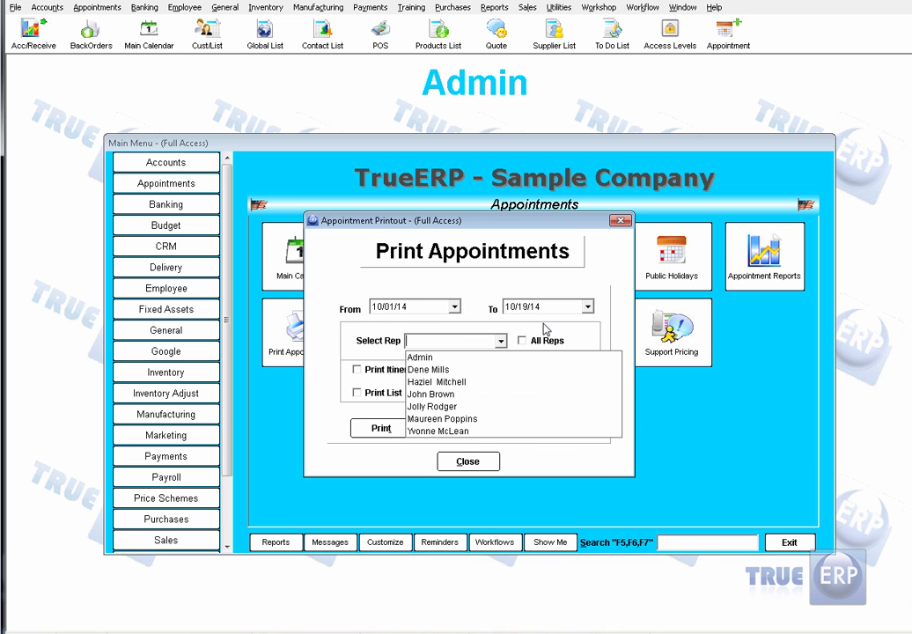
left_click(522, 351)
left_click(525, 345)
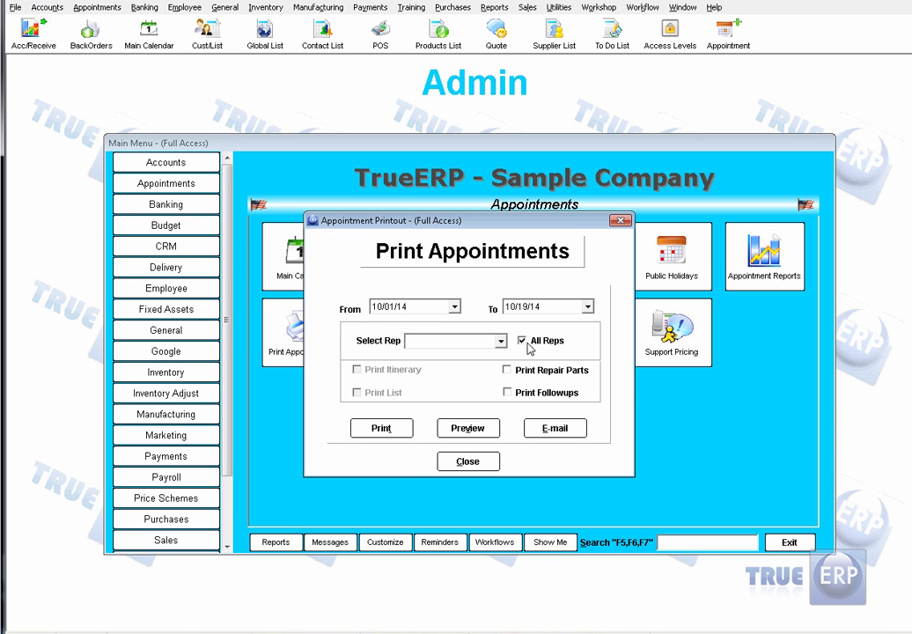
left_click(500, 341)
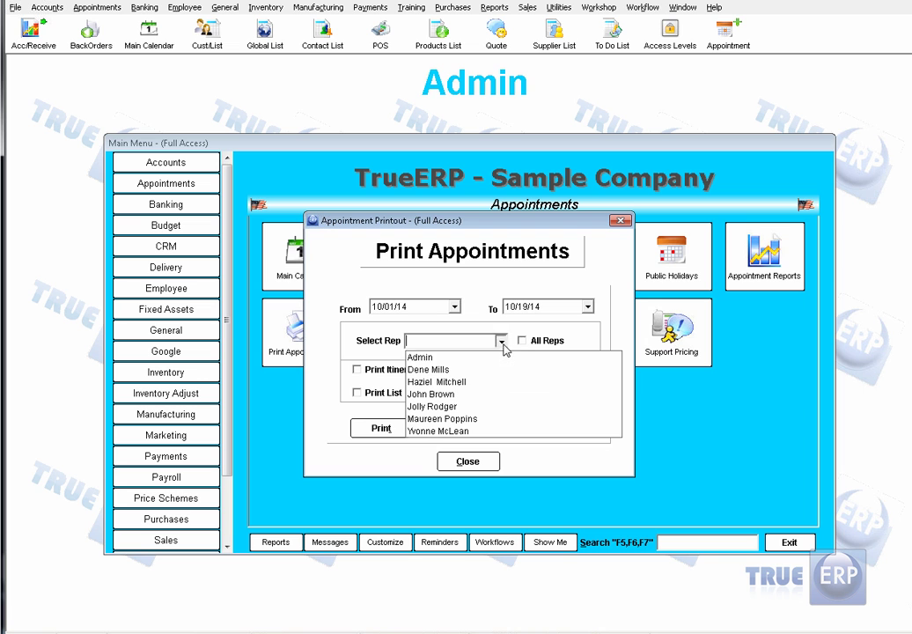
left_click(459, 406)
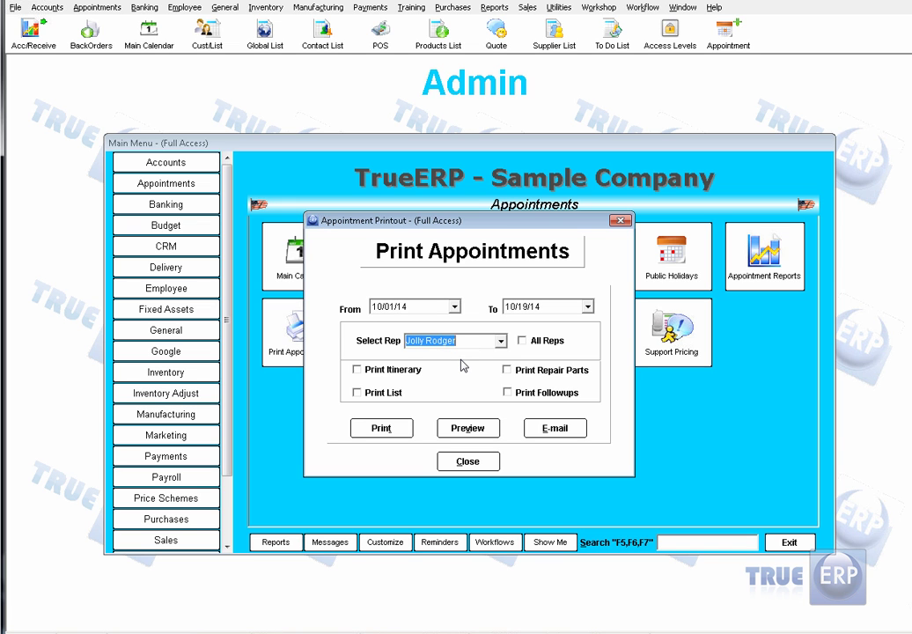
Choose the itinerary as the printout, preview it and fit the report to the page width.
left_click(360, 376)
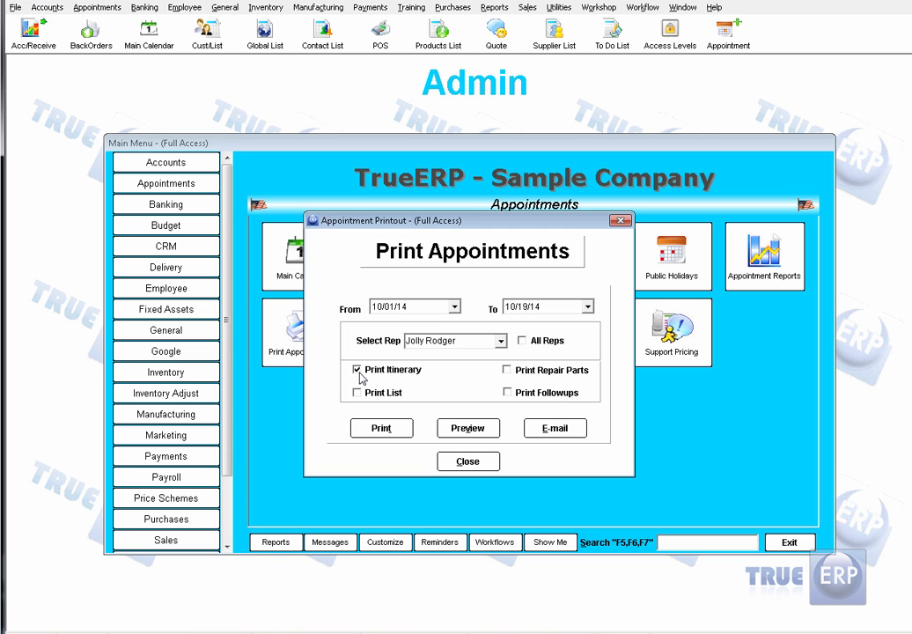
left_click(483, 431)
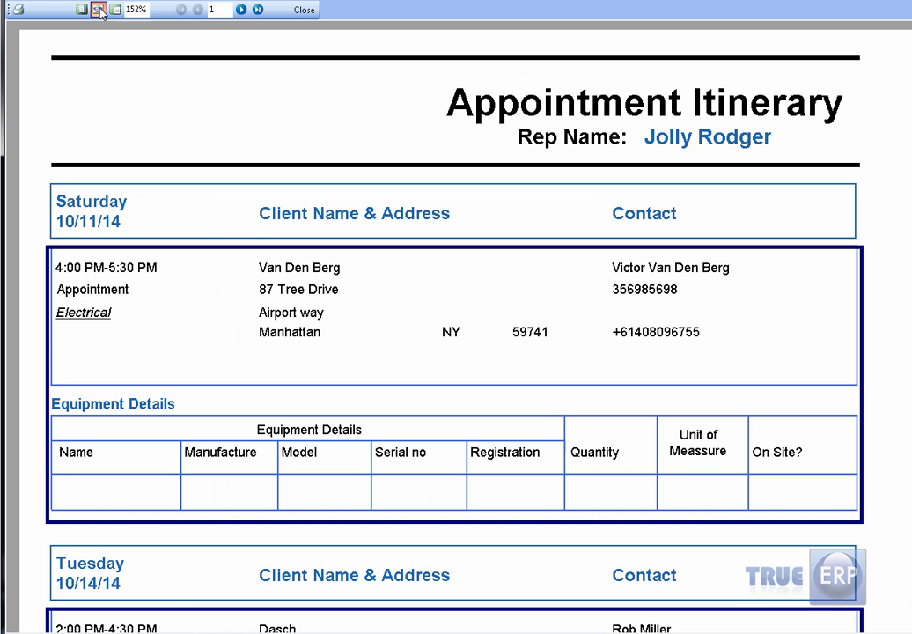
left_click(98, 9)
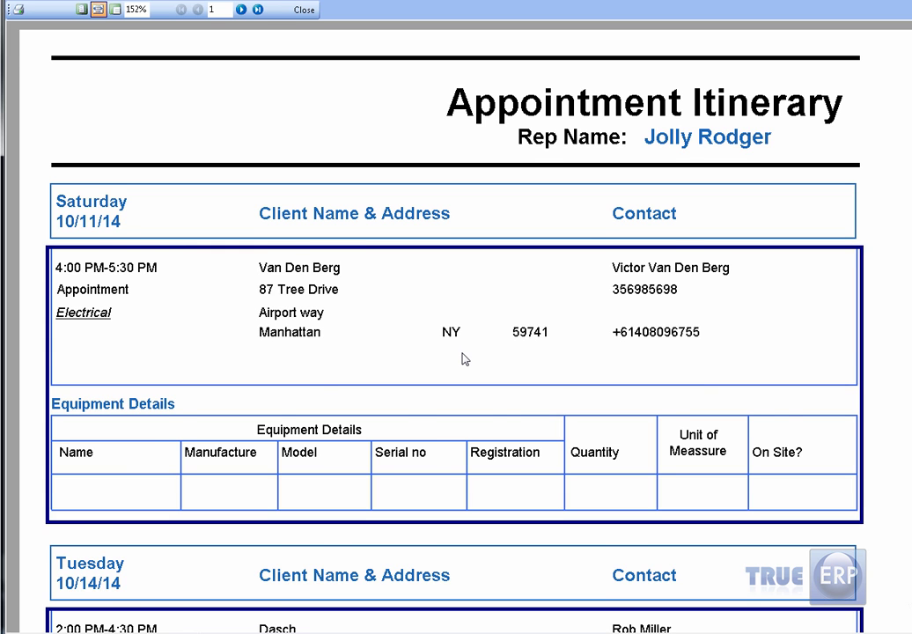
Examine the dates, client details and equipment sections throughout the appointment itinerary, and close the preview.
scroll(464, 359, "down", 1)
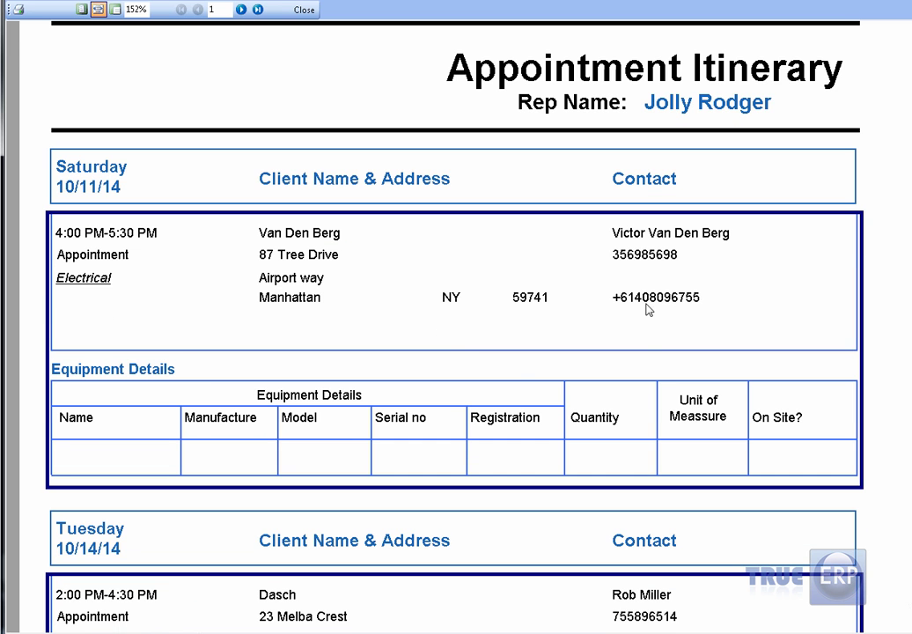
scroll(559, 344, "down", 4)
scroll(558, 344, "down", 2)
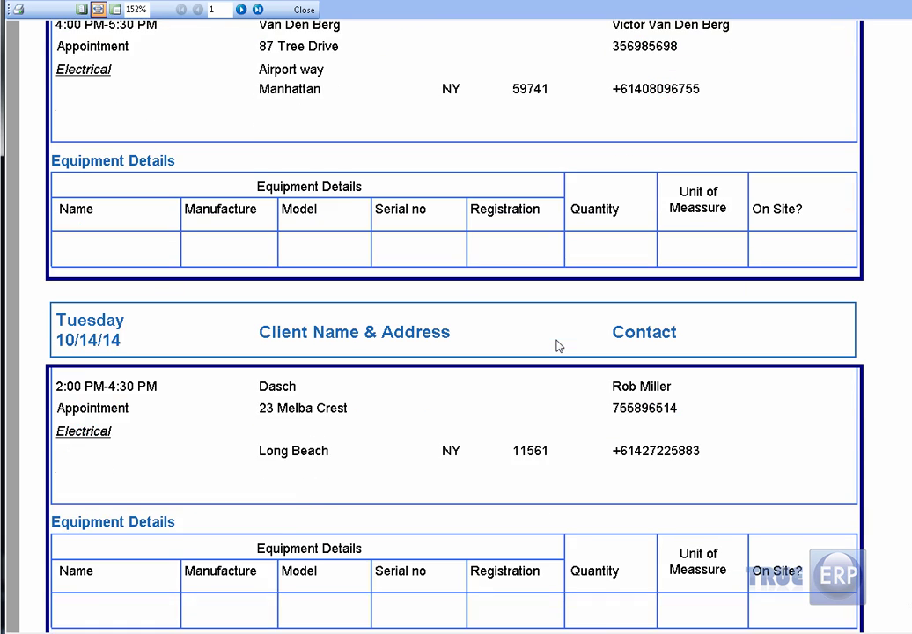
scroll(550, 339, "down", 1)
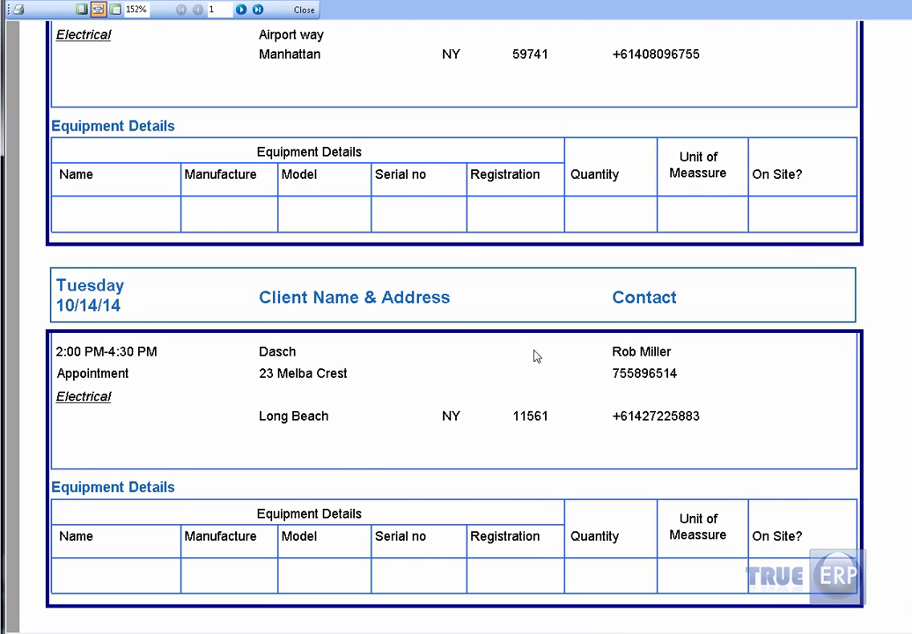
scroll(537, 355, "down", 2)
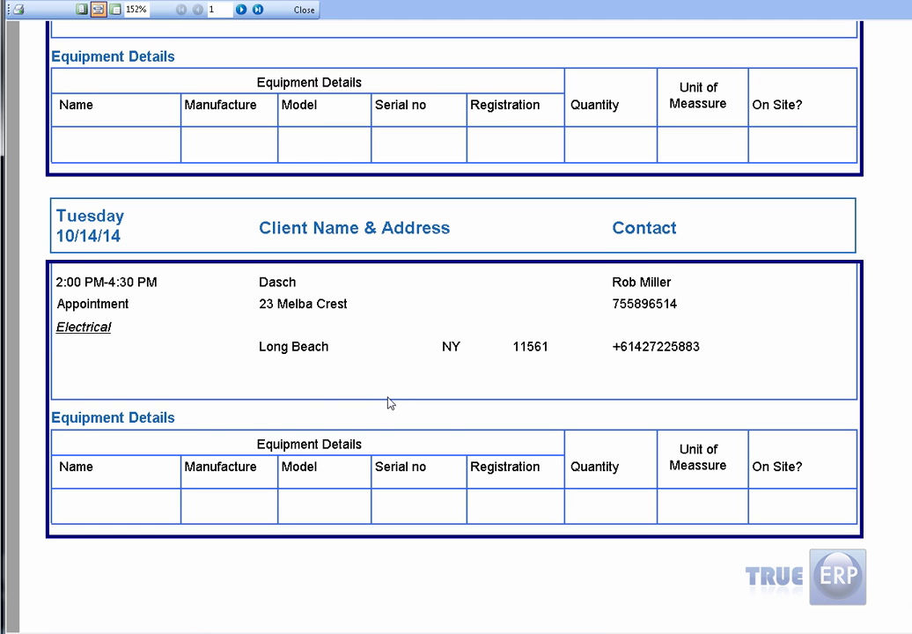
scroll(386, 403, "down", 4)
scroll(391, 403, "up", 5)
scroll(390, 403, "up", 9)
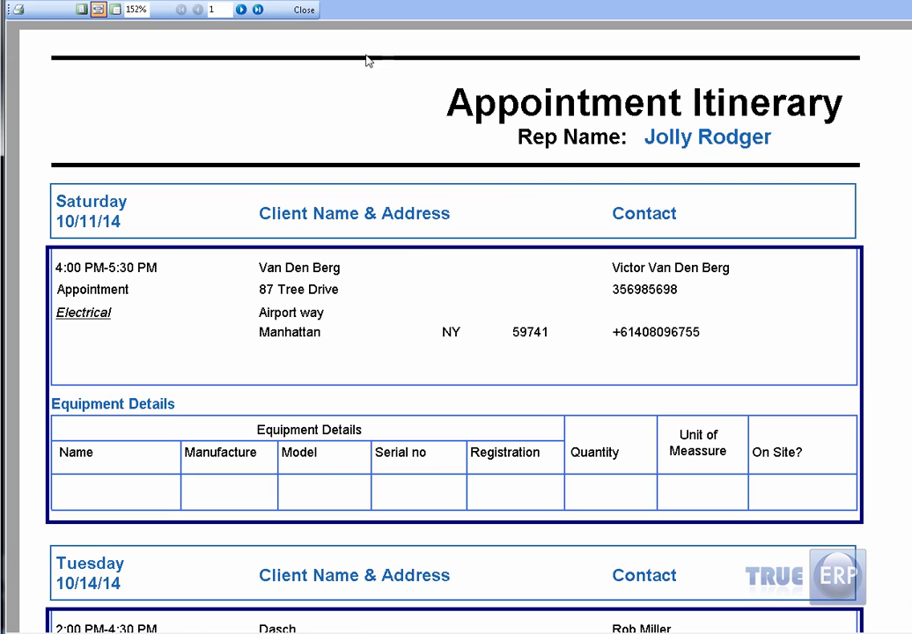
left_click(304, 11)
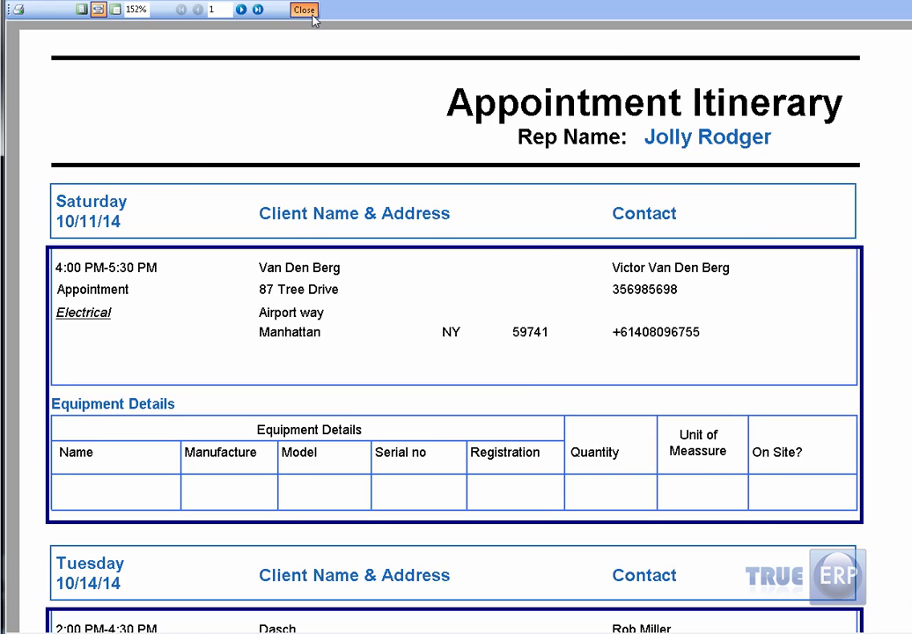
left_click(304, 10)
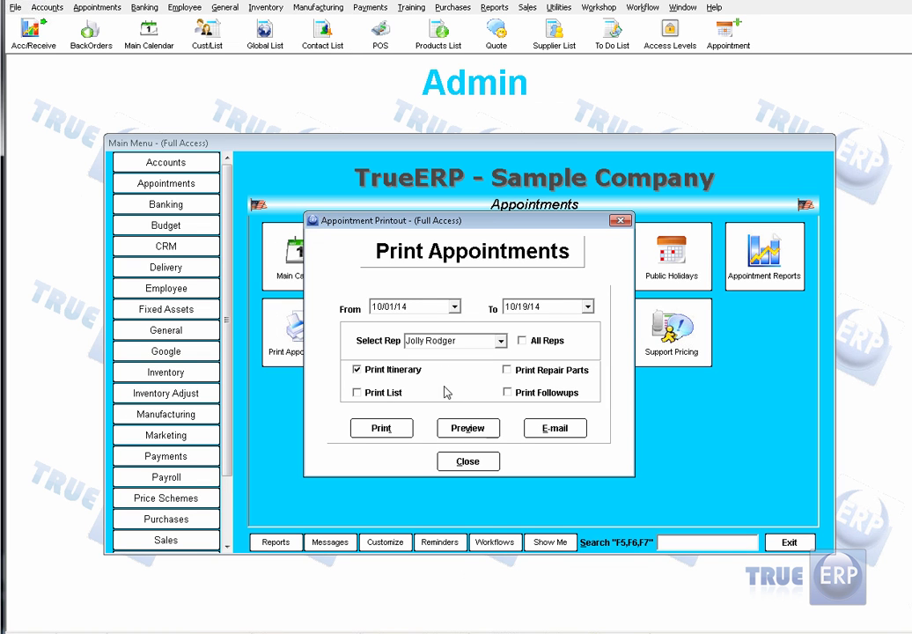
Preview the same rep's appointments as a list fitted to the page width, and close the appointment printout.
left_click(541, 429)
left_click(356, 393)
left_click(483, 426)
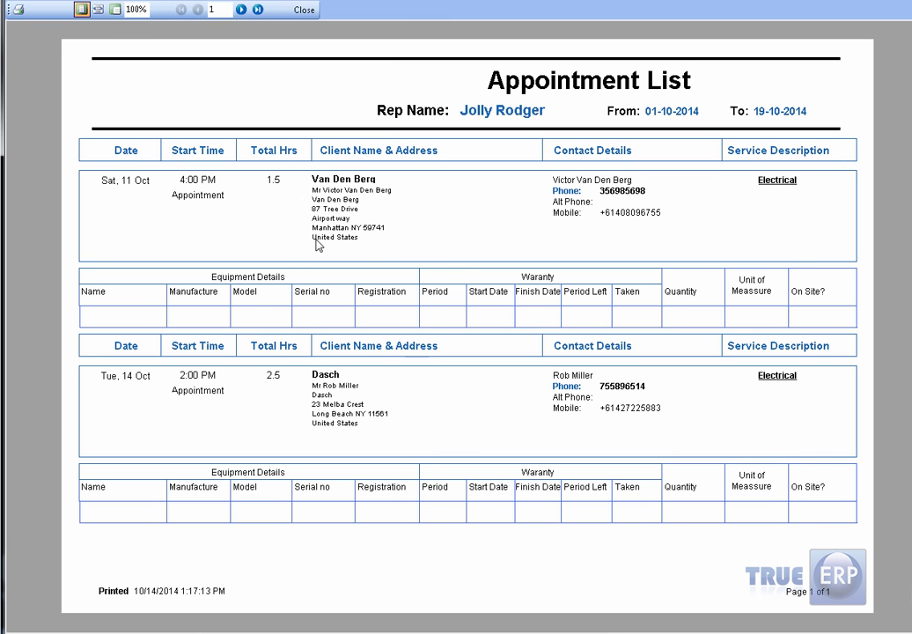
left_click(100, 15)
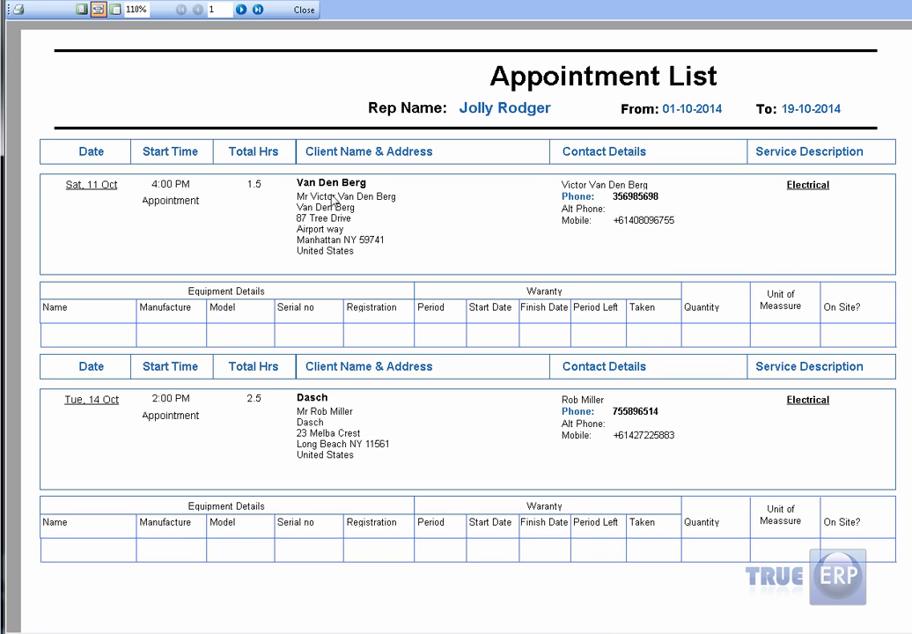
left_click(304, 10)
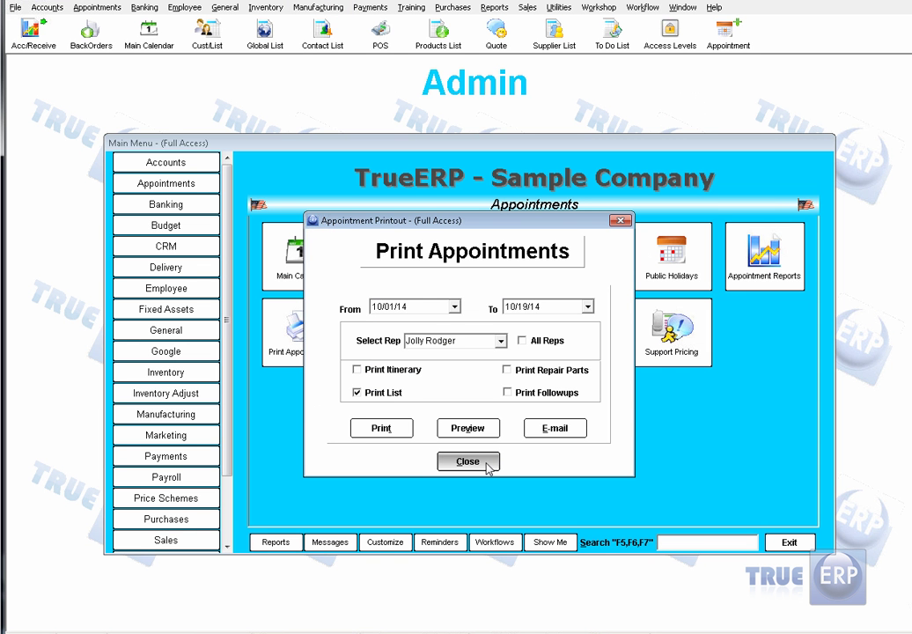
left_click(486, 464)
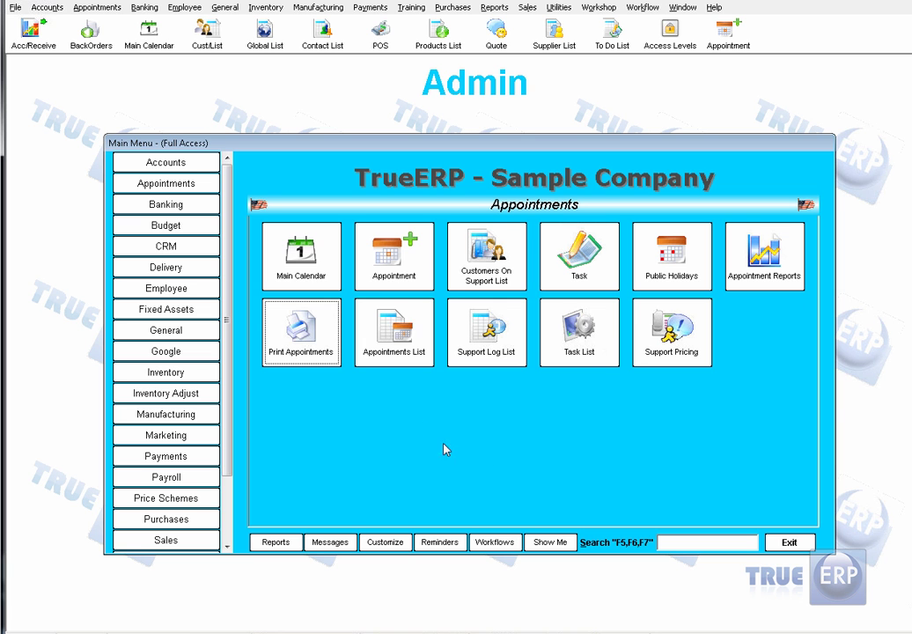
In the employee roster, mark the second listed employee as Unavailable from October 11 to 15, 2014, and save the roster.
left_click(205, 293)
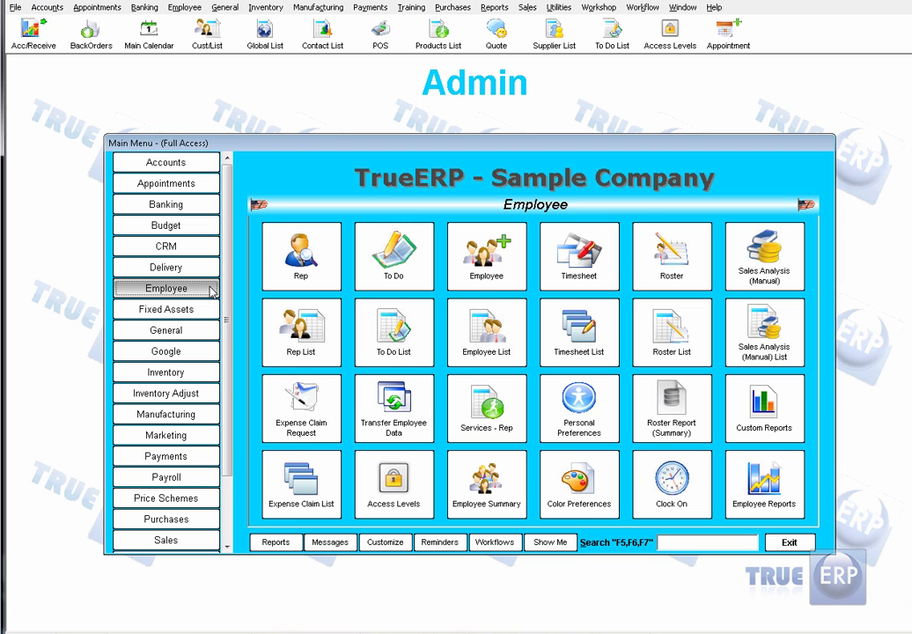
left_click(673, 264)
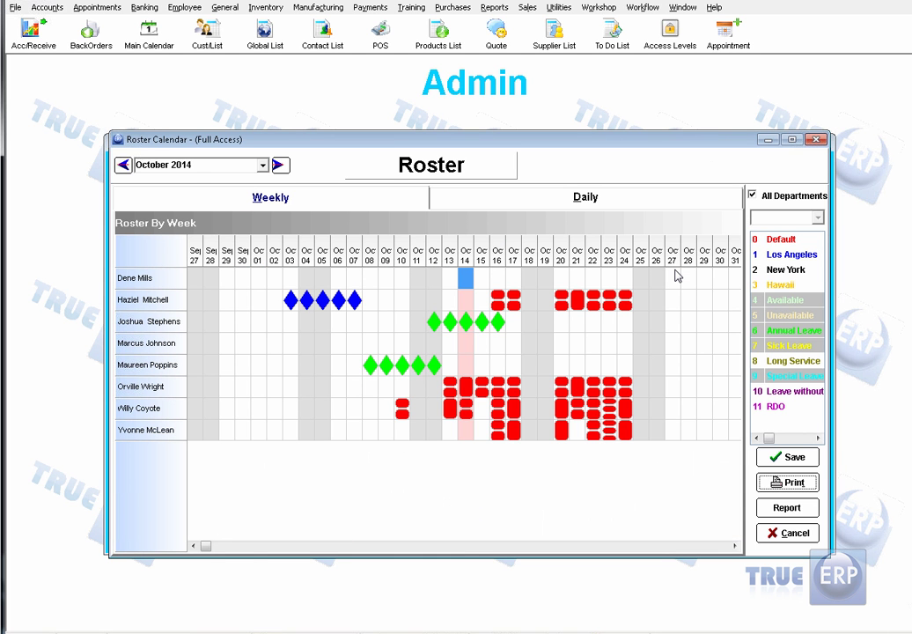
left_click_drag(424, 301, 482, 304)
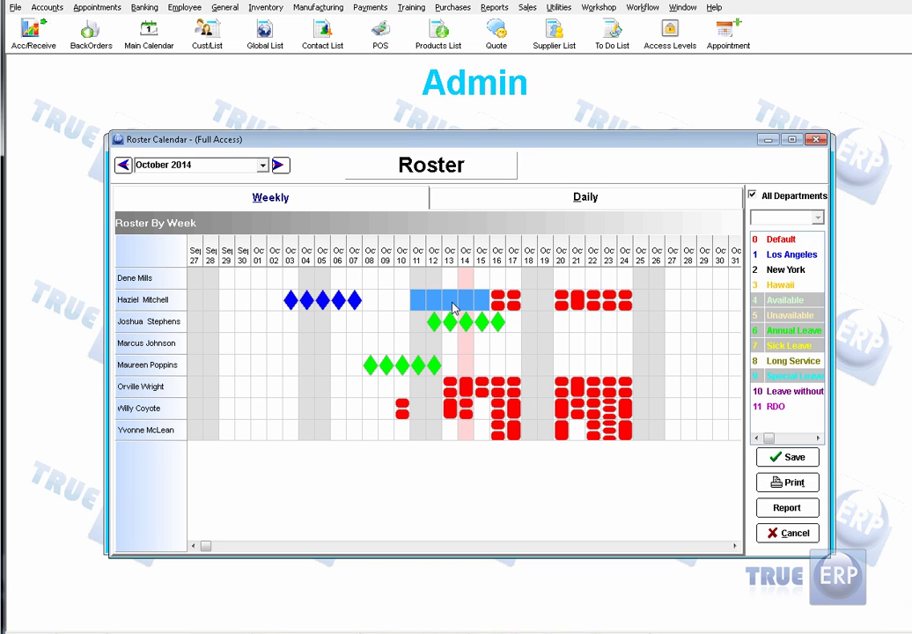
right_click(453, 308)
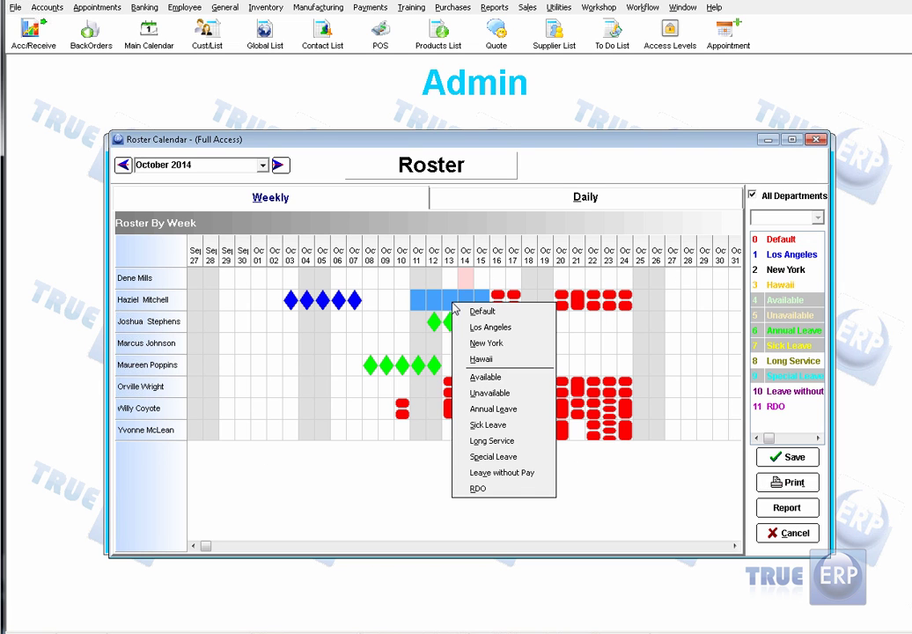
left_click(491, 392)
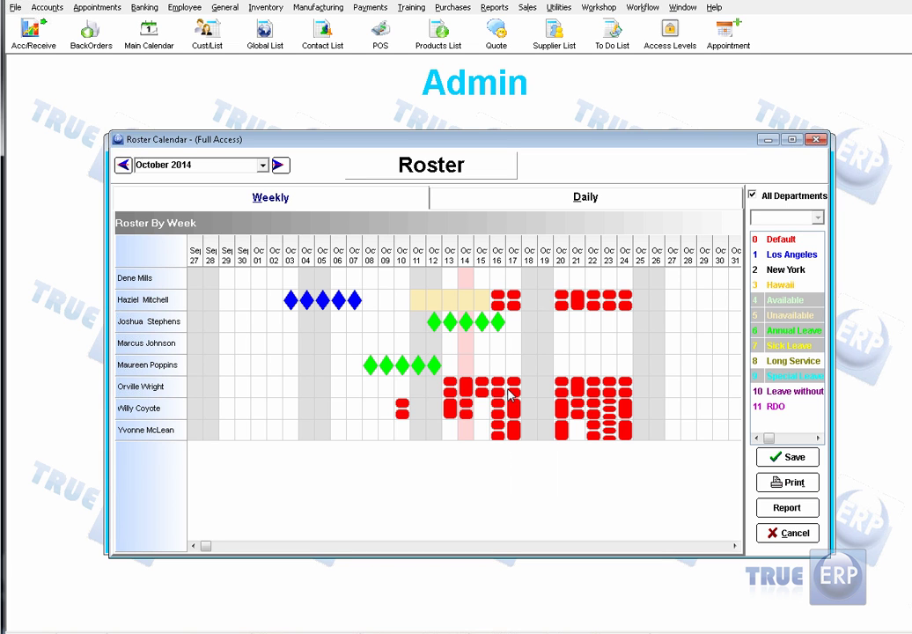
left_click(801, 459)
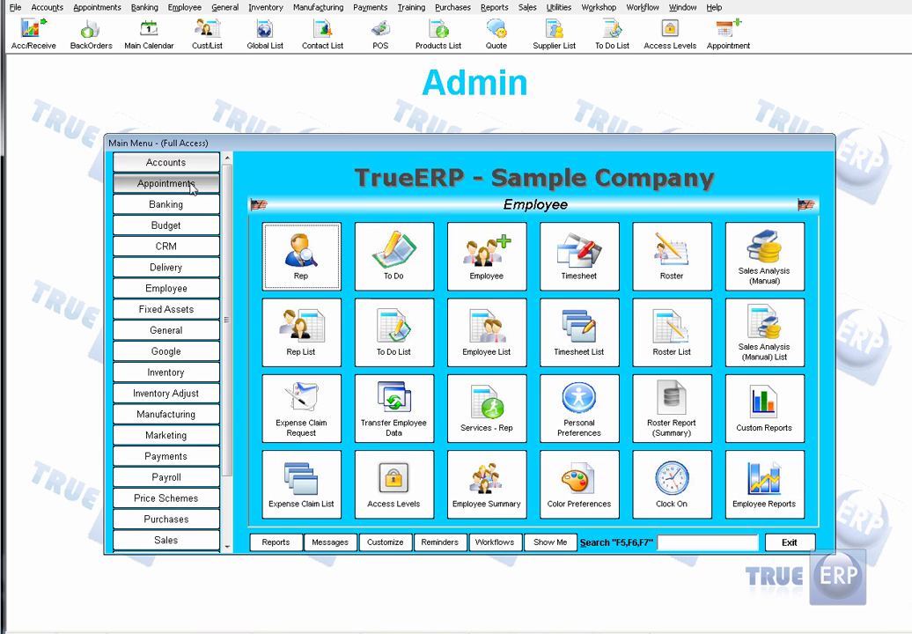
View October 2014 for all reps in the main calendar's month mode.
left_click(192, 184)
left_click(308, 264)
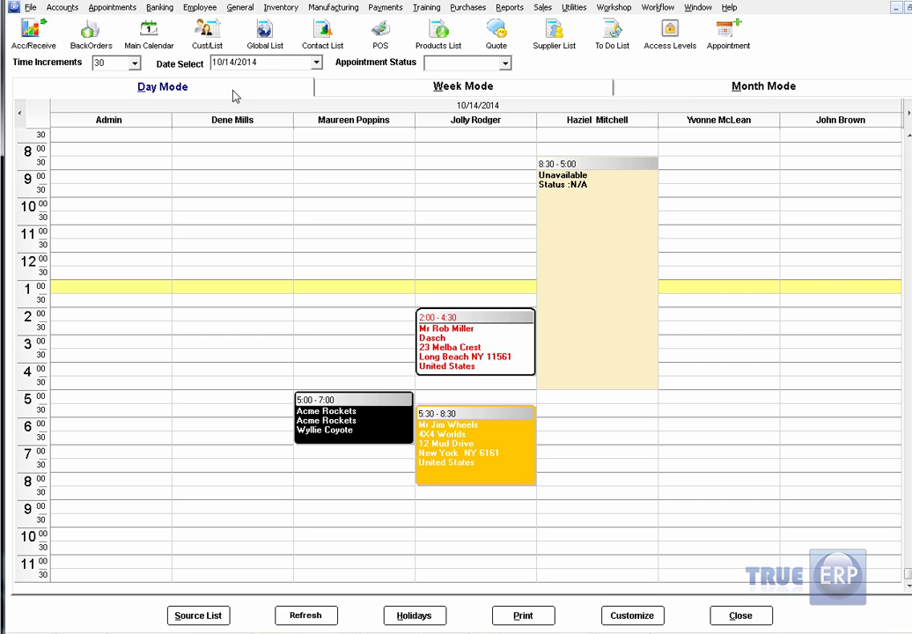
left_click(674, 85)
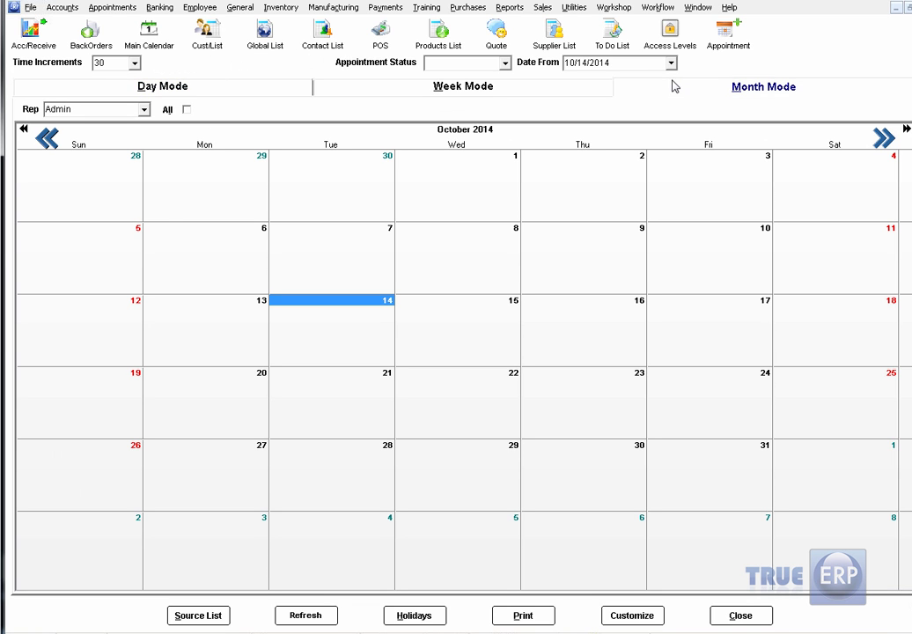
left_click(46, 136)
left_click(882, 138)
left_click(186, 110)
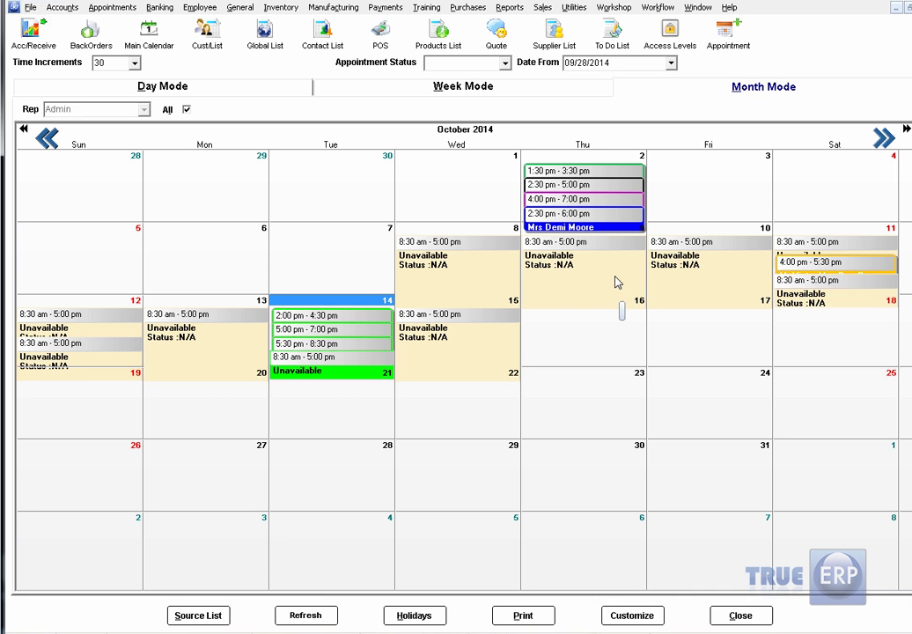
Compare the calendar's day, week and month modes for 10/14/2014, ending in day mode.
left_click(175, 81)
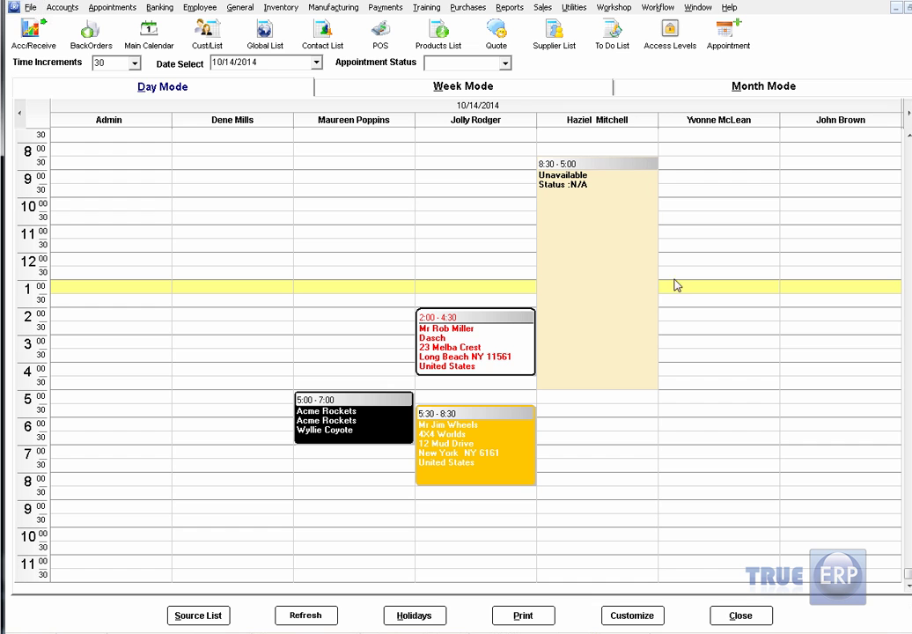
left_click(357, 89)
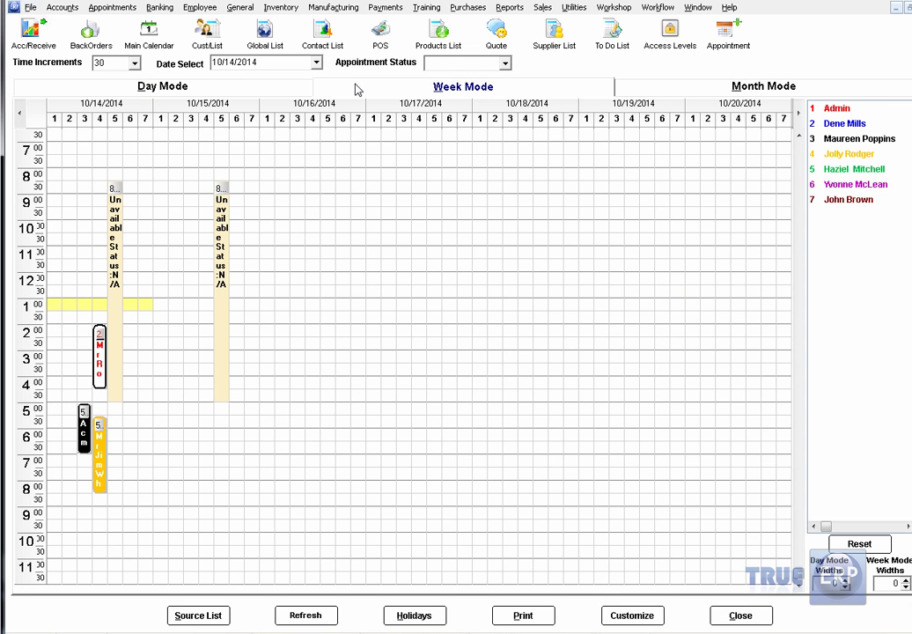
left_click(667, 94)
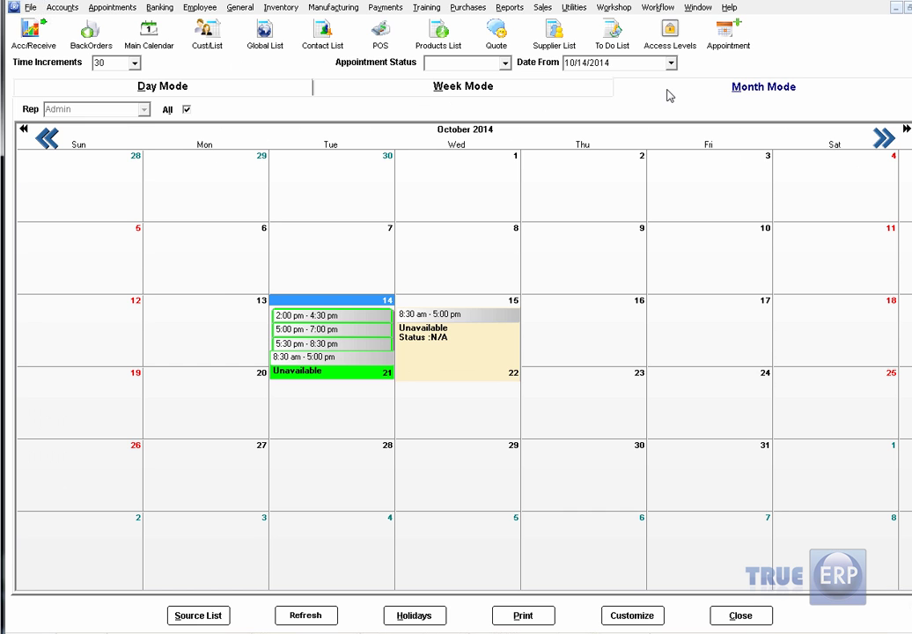
left_click(152, 86)
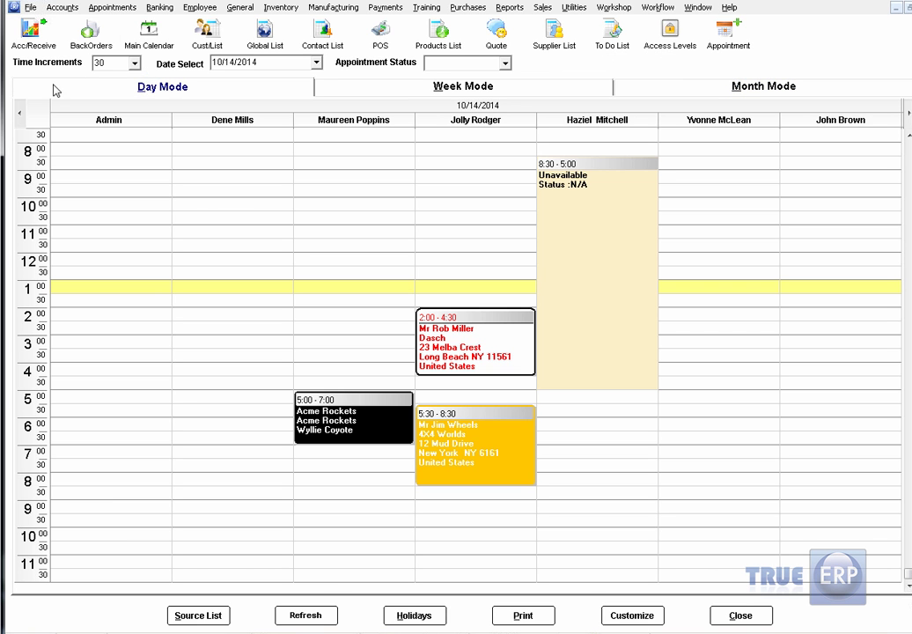
Try time increments of 60 and 15 on the day calendar, and restore the increment to 30.
left_click(134, 64)
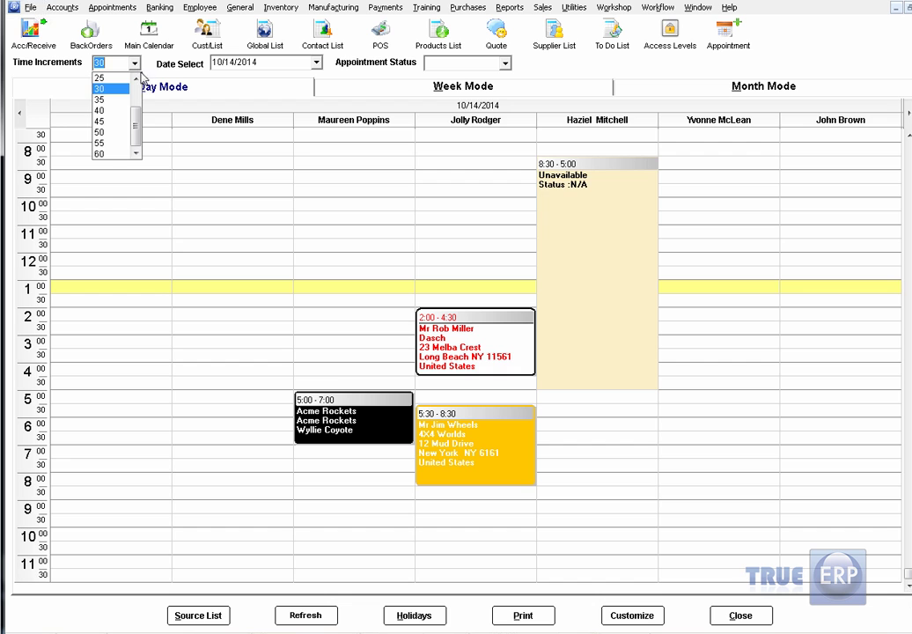
left_click(111, 154)
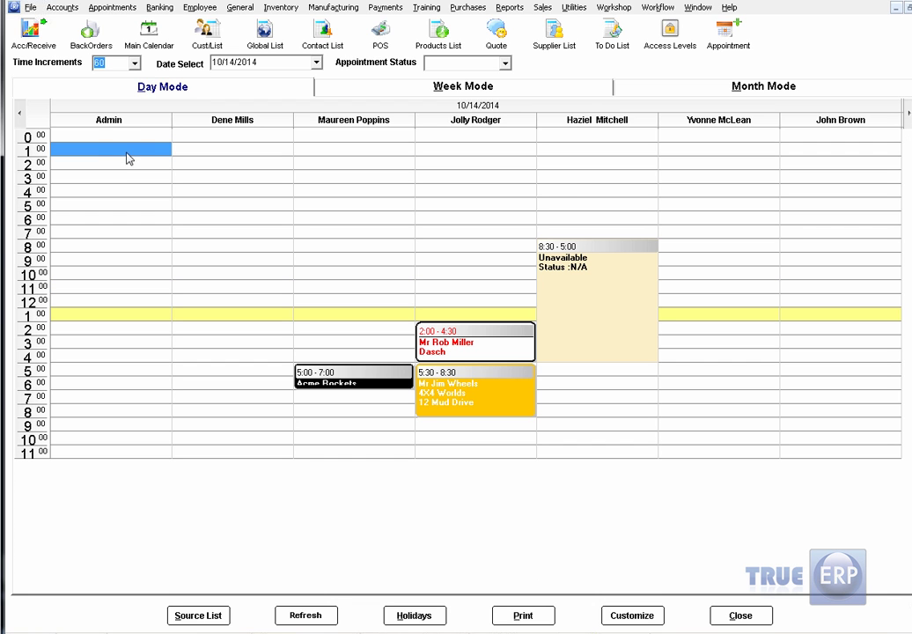
left_click(134, 63)
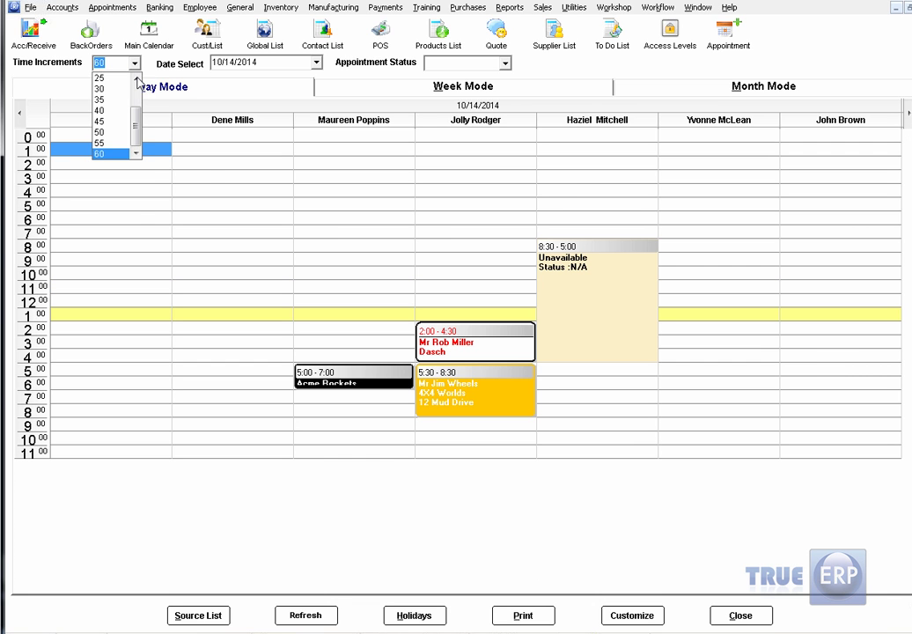
scroll(123, 96, "up", 2)
left_click(109, 78)
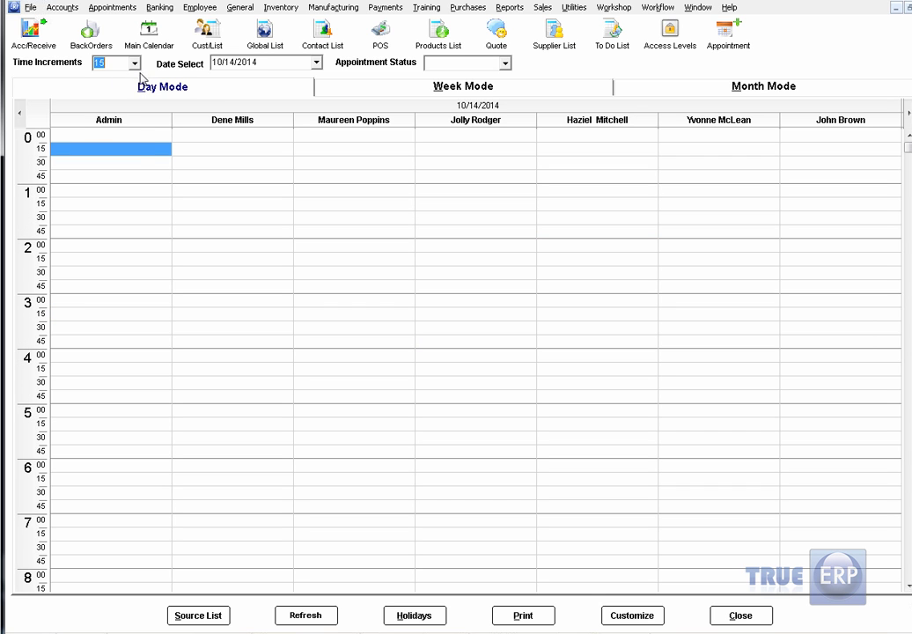
left_click(135, 64)
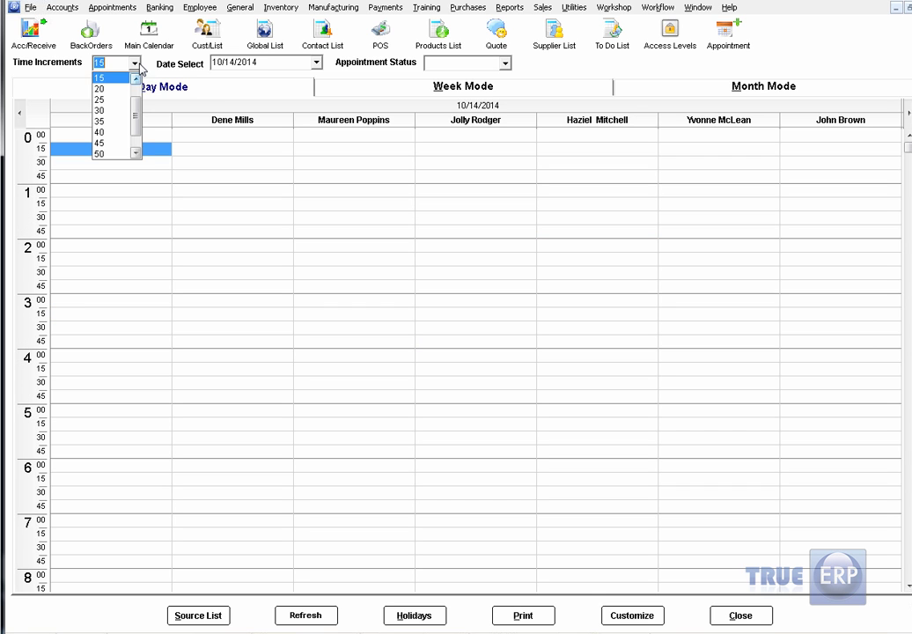
left_click(115, 106)
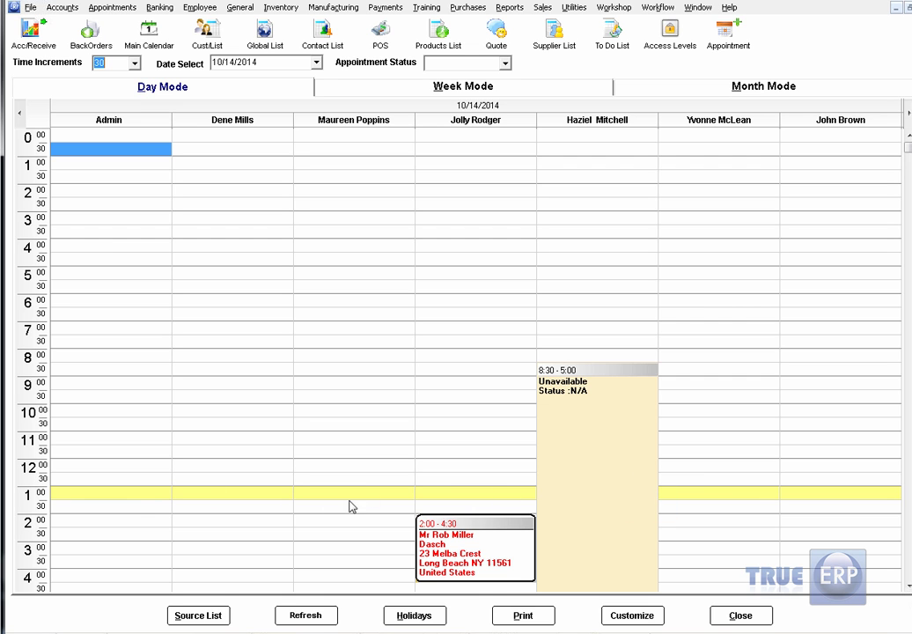
Examine the calendar's date picker and the available appointment status filters without choosing a different date or status.
left_click(318, 64)
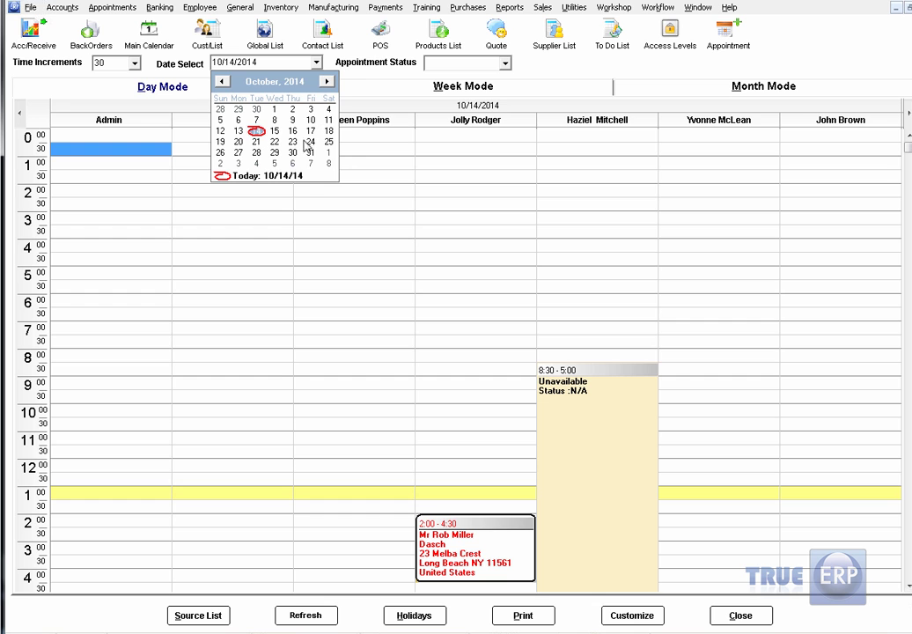
left_click(289, 61)
left_click(504, 64)
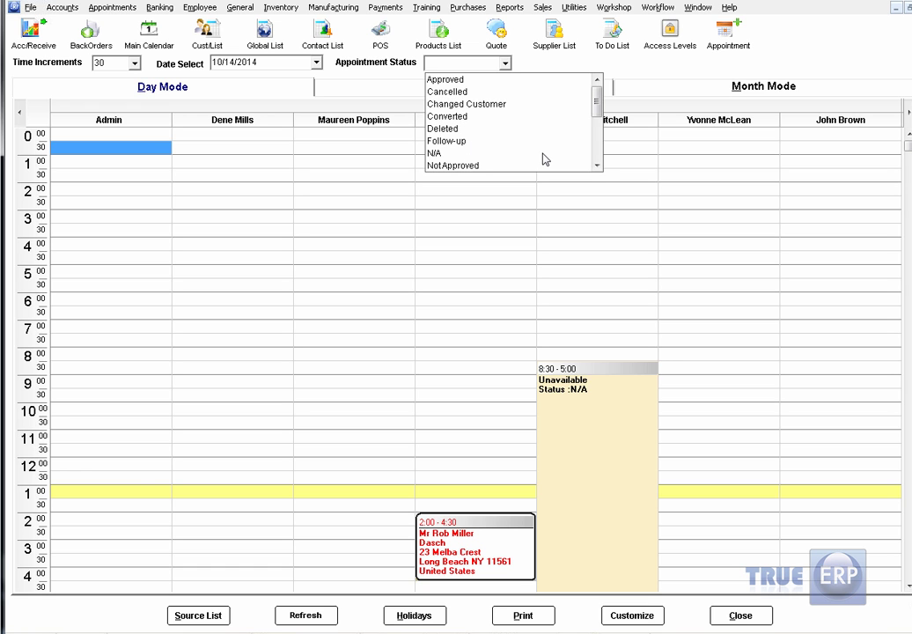
left_click(587, 70)
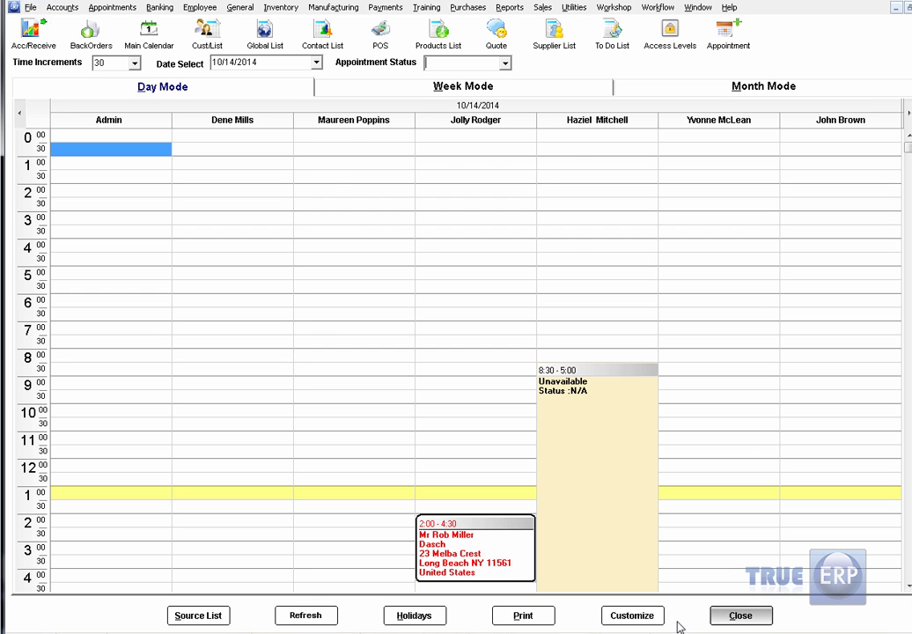
Try hiding three reps in the calendar's customization, restore all of them, and accept the settings.
left_click(646, 618)
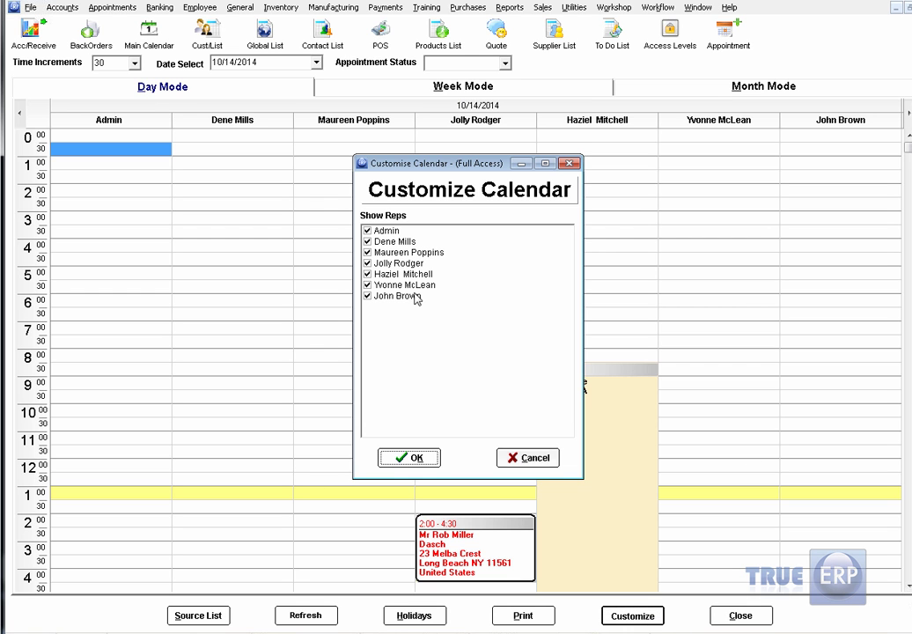
left_click(367, 253)
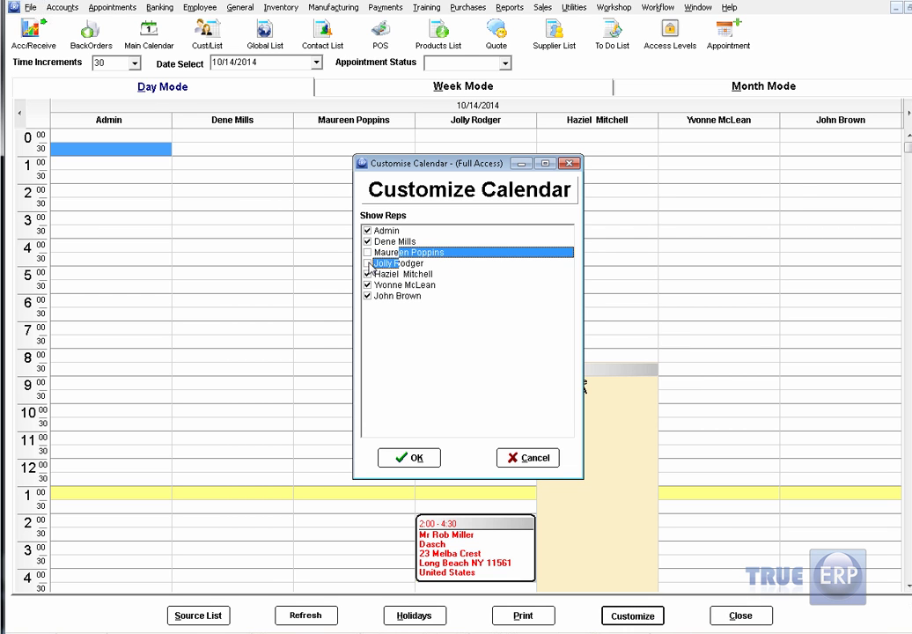
left_click(367, 263)
left_click(367, 274)
left_click(367, 273)
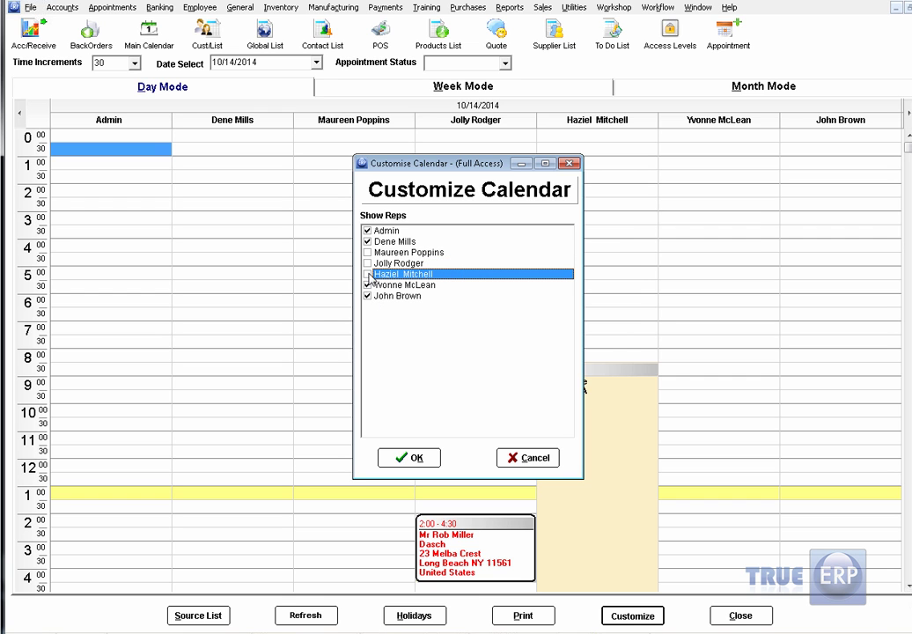
left_click(367, 263)
left_click(367, 253)
left_click(419, 460)
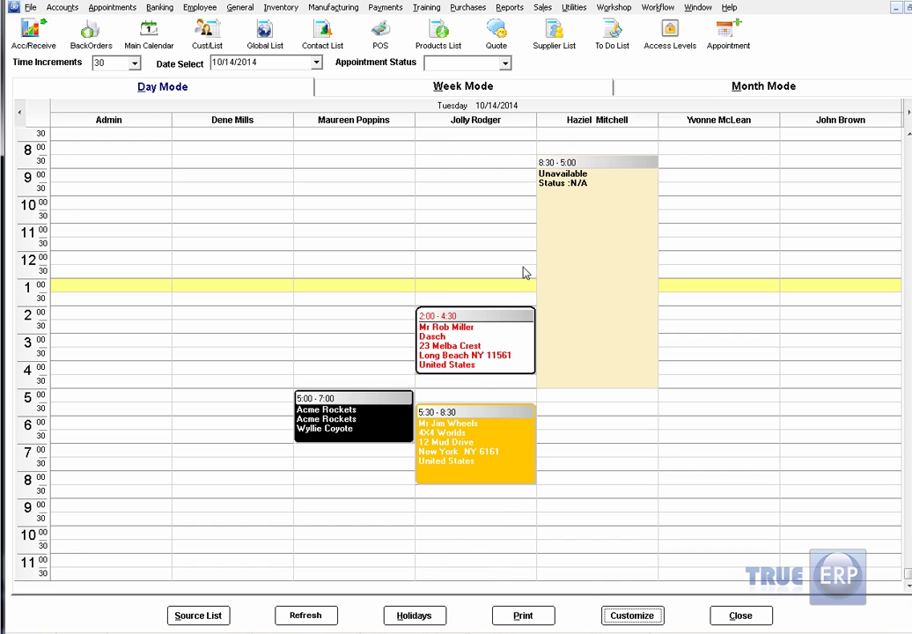
View the calendar's week and month modes, limit the month view to the Admin rep, and close the calendar.
left_click(468, 87)
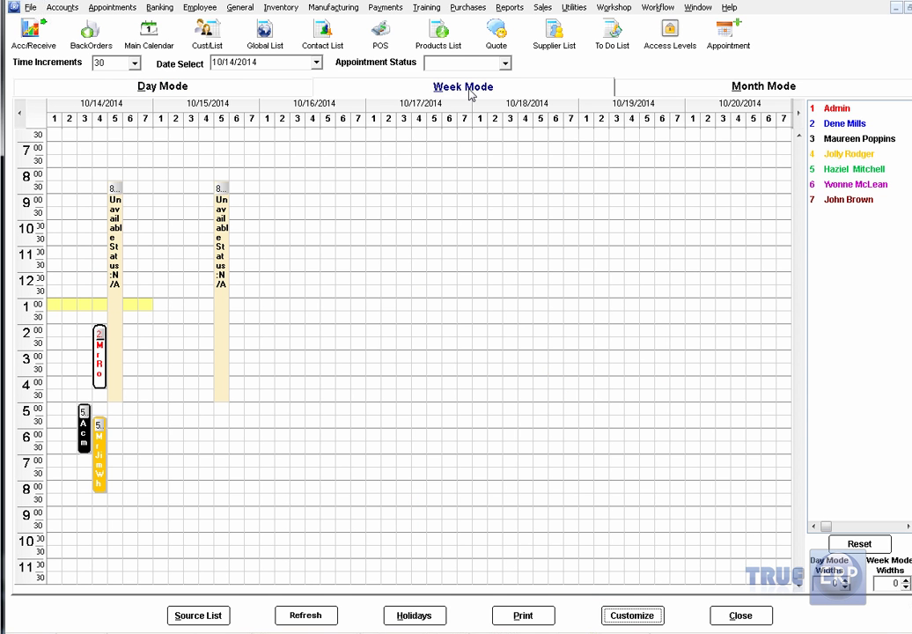
left_click(744, 87)
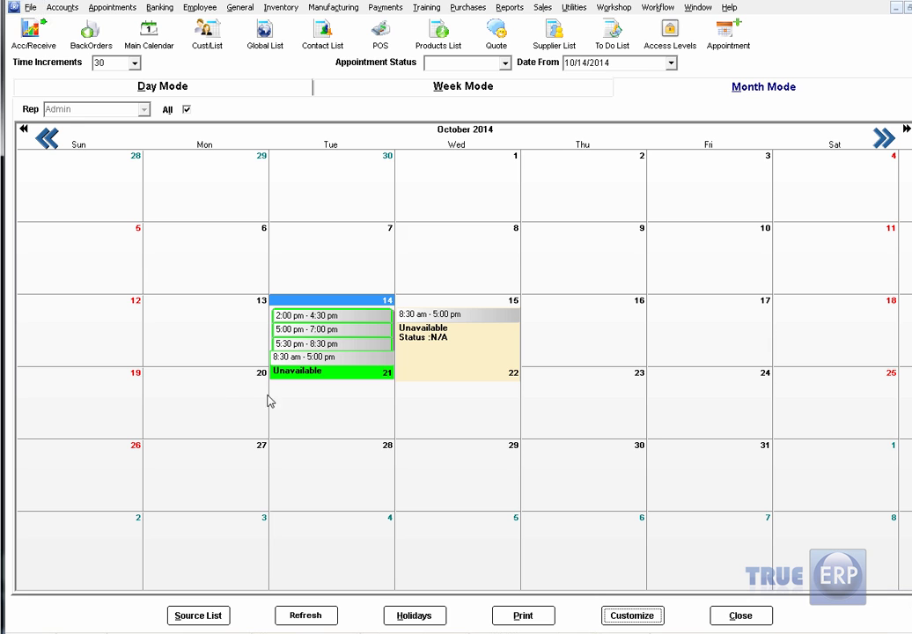
left_click(185, 110)
left_click(143, 109)
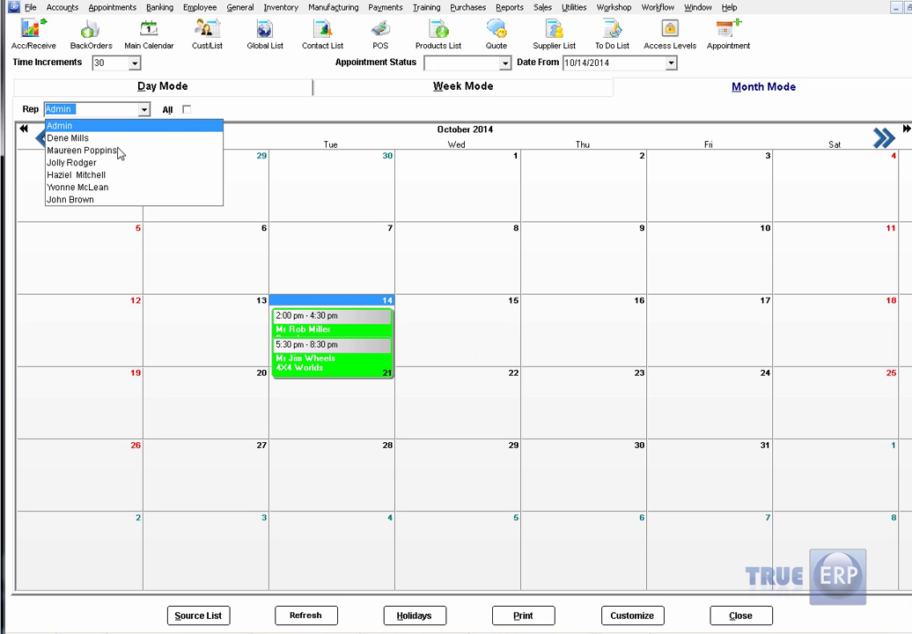
left_click(252, 118)
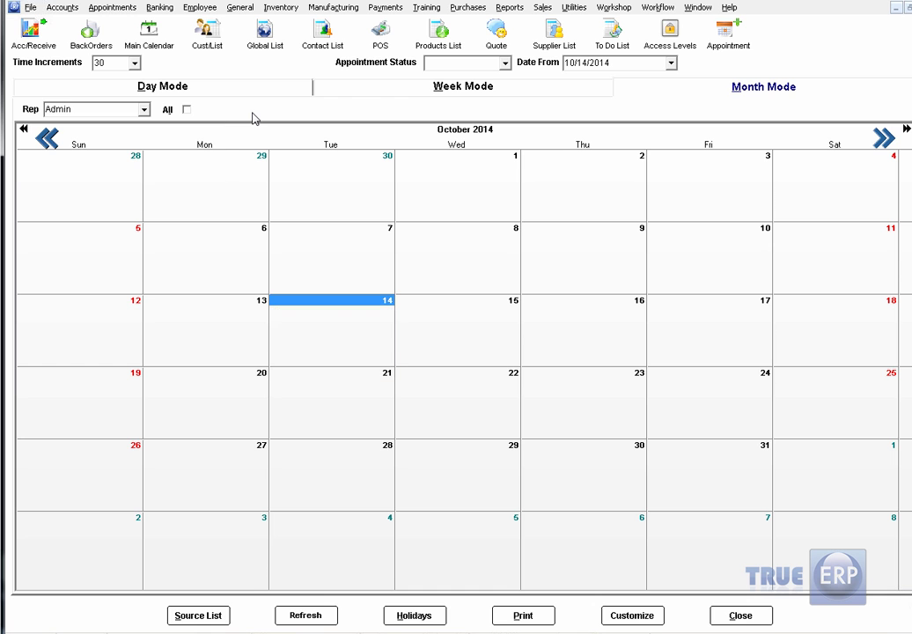
left_click(755, 620)
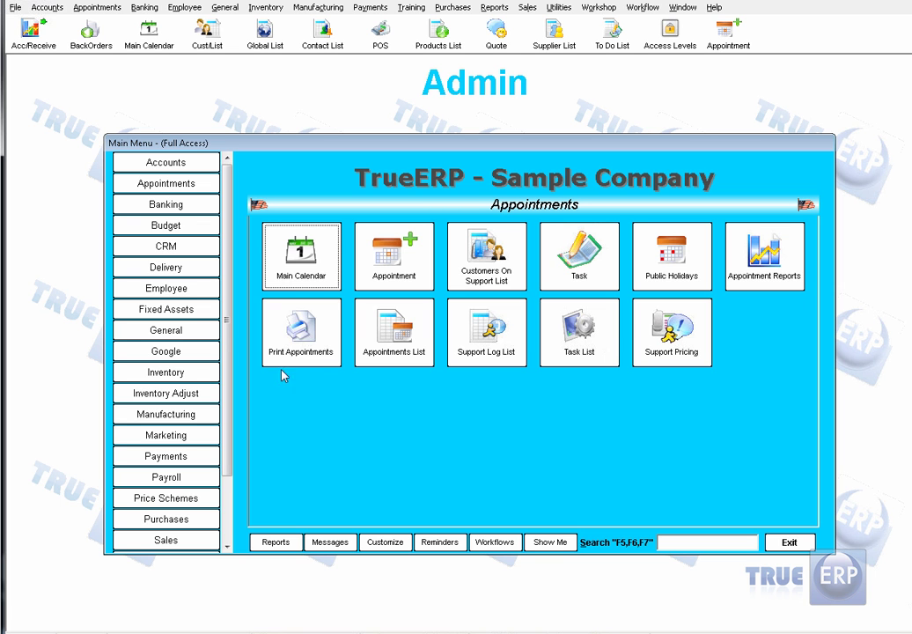
Open the Acme Rockets repair in progress from the workshop's Repairs Express List and show its linked appointments.
left_click(212, 290)
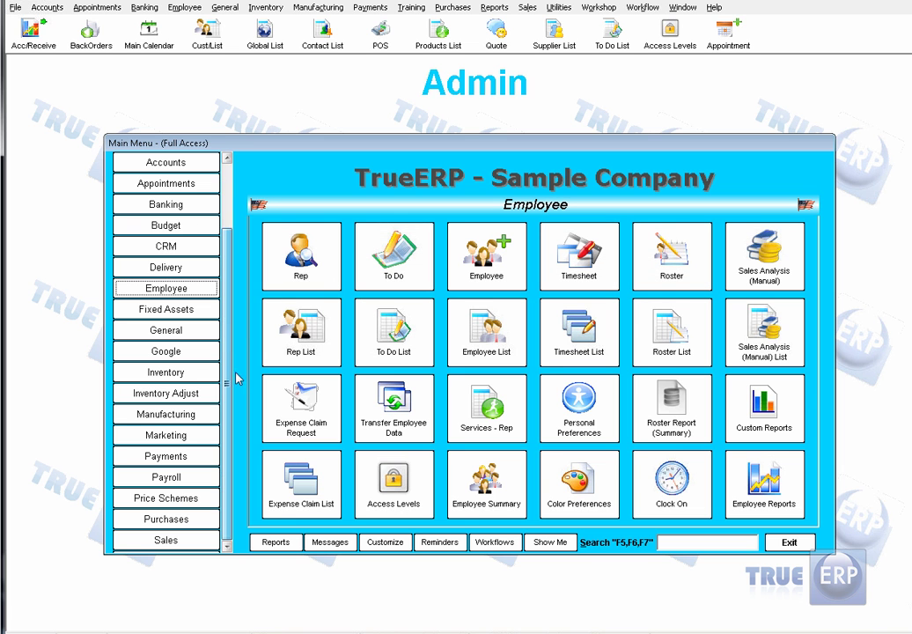
scroll(236, 378, "down", 2)
left_click(212, 544)
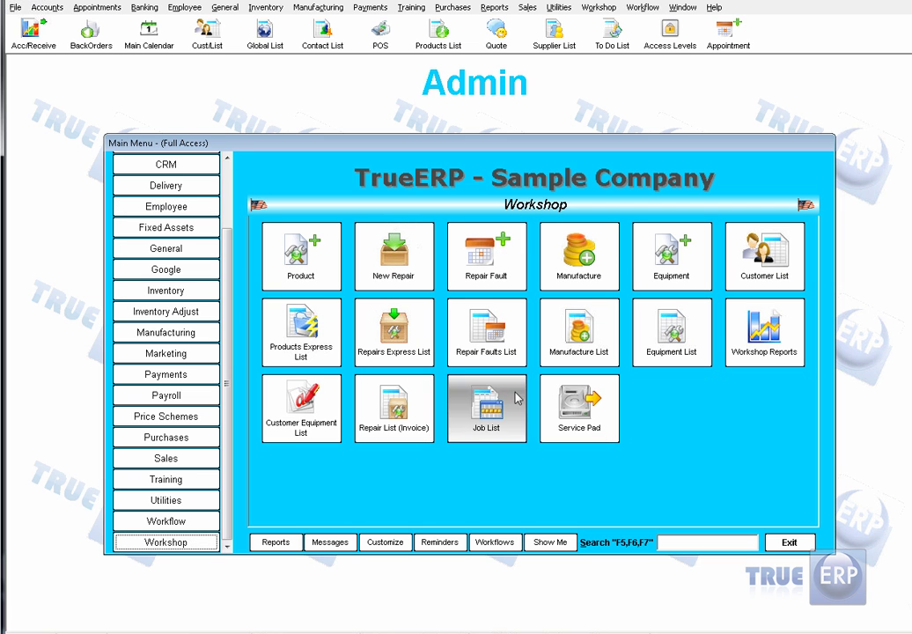
left_click(518, 340)
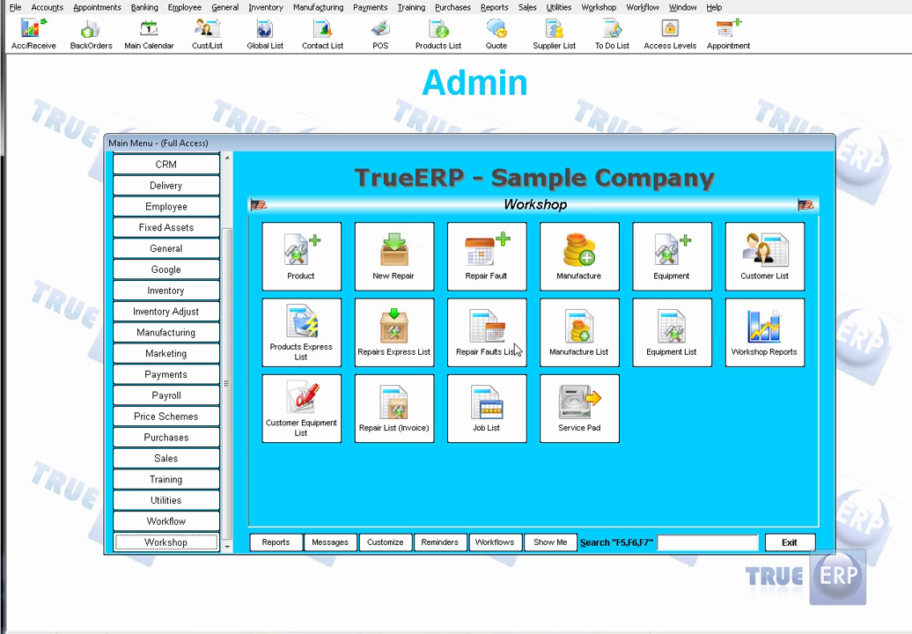
left_click(515, 349)
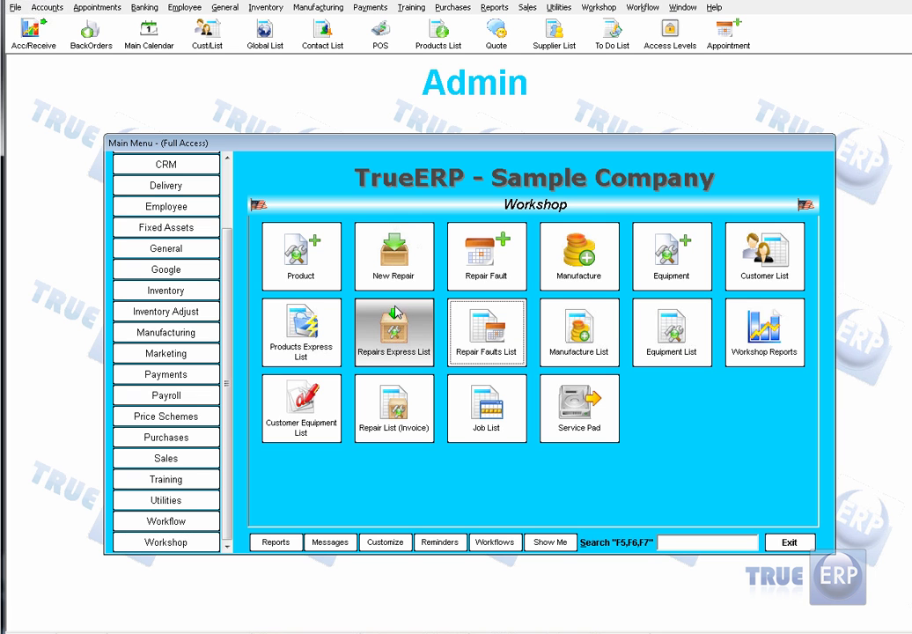
left_click(413, 368)
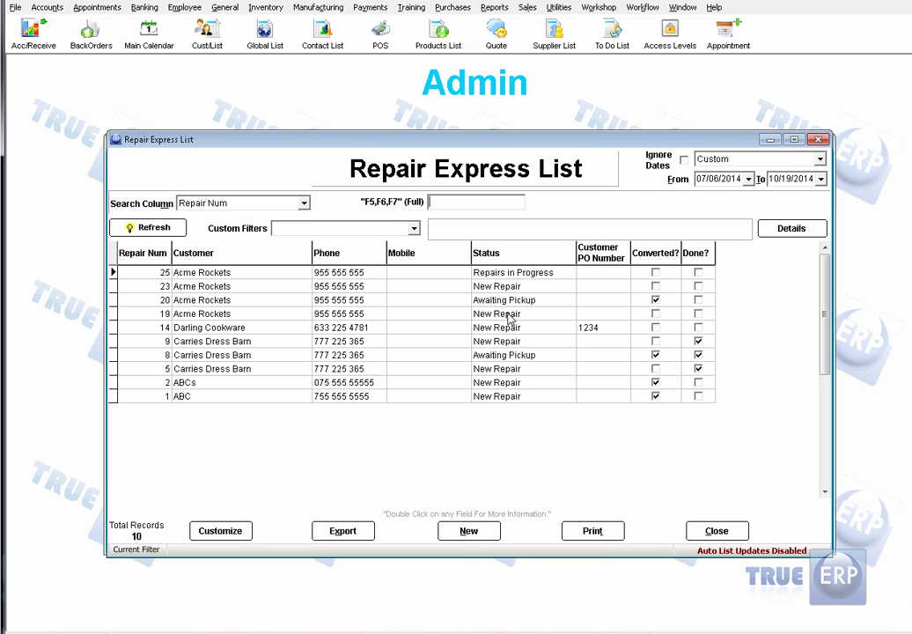
double_click(505, 275)
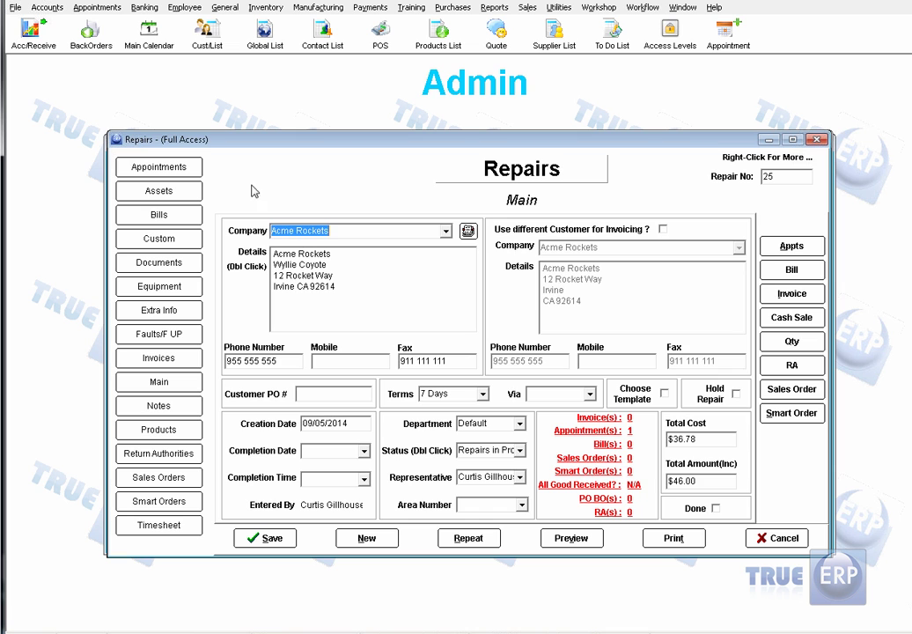
left_click(198, 179)
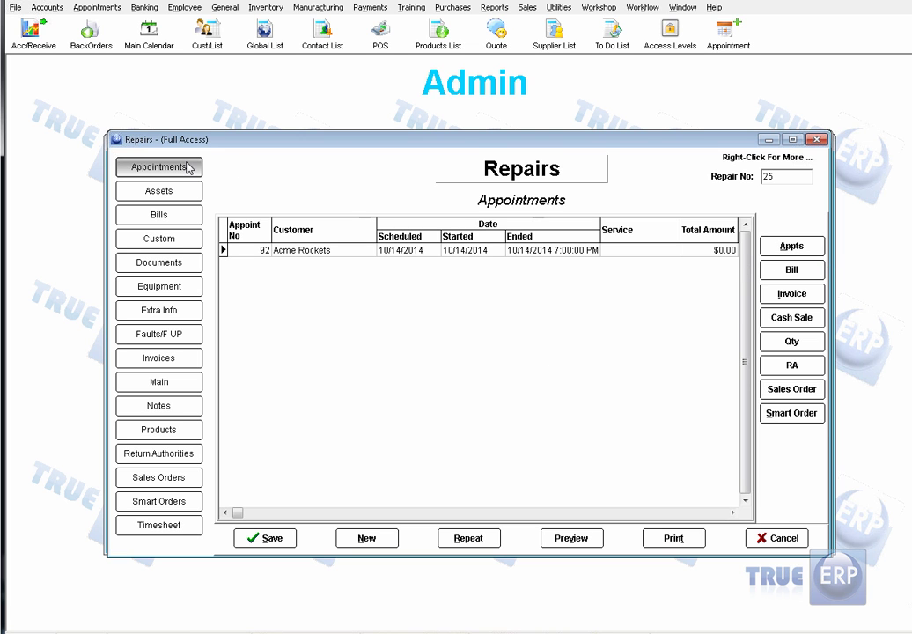
Create an appointment from the repair for the fourth rep on 10/14/2014, starting at 10:00 am and ending at 11:30 am.
left_click(820, 251)
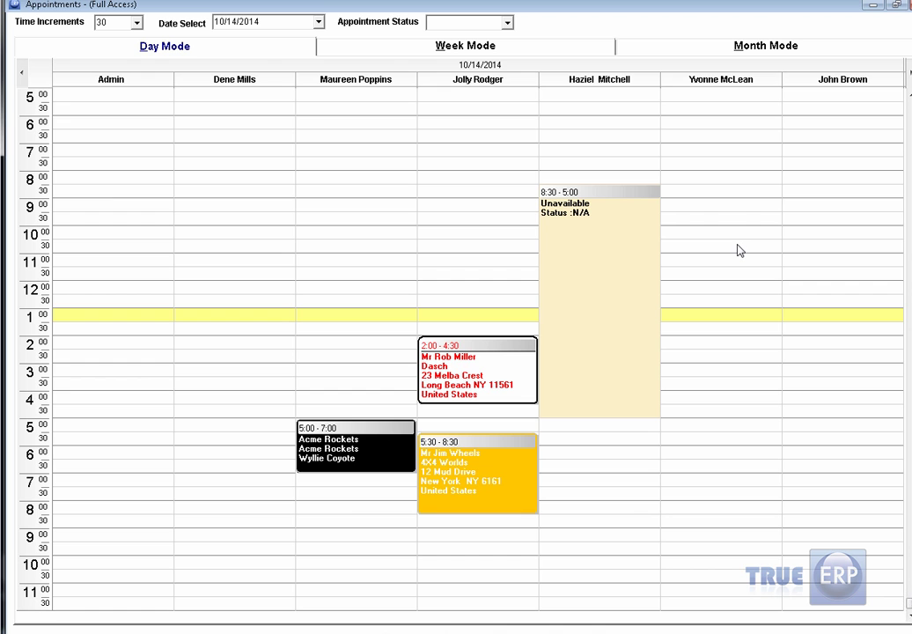
double_click(431, 236)
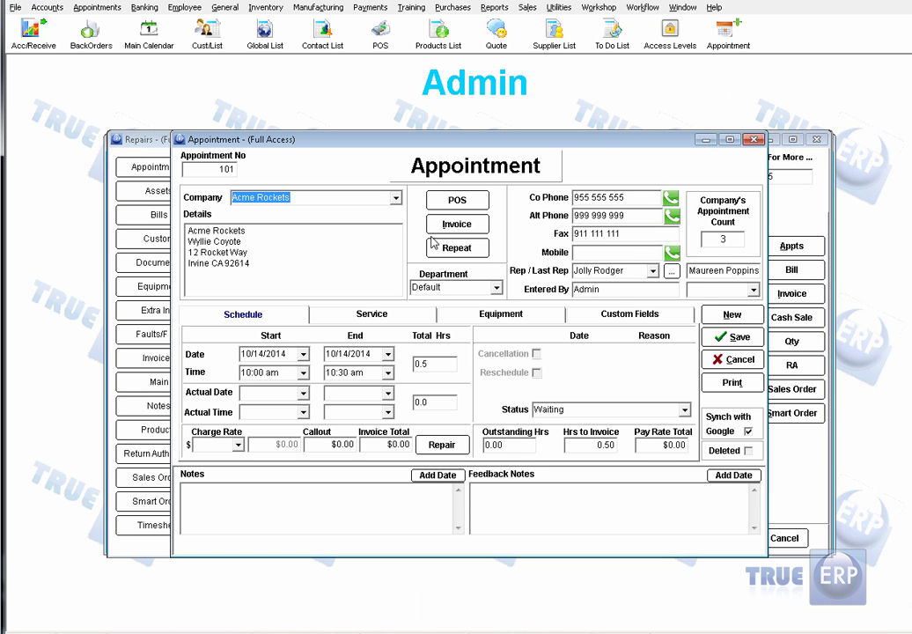
left_click(387, 372)
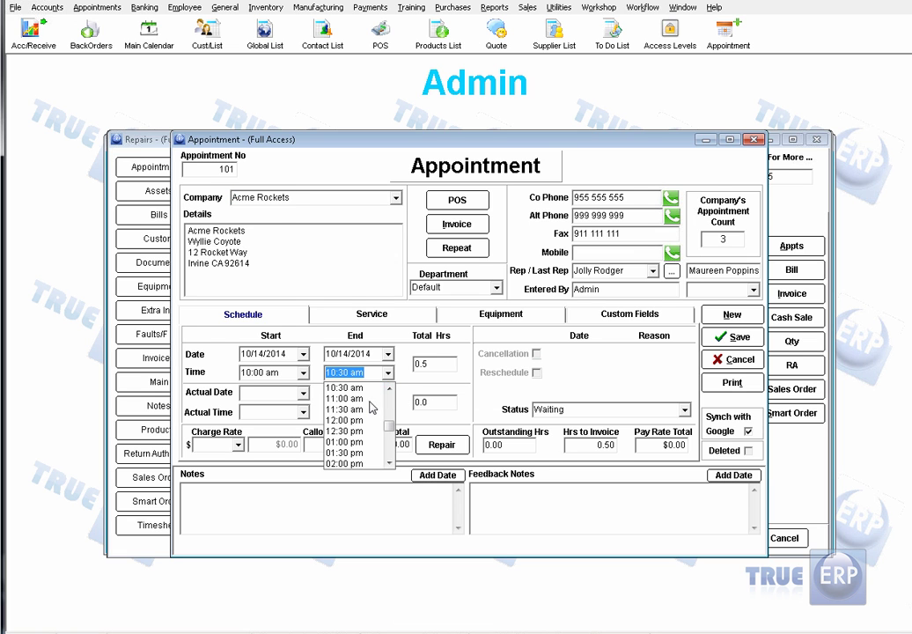
left_click(369, 410)
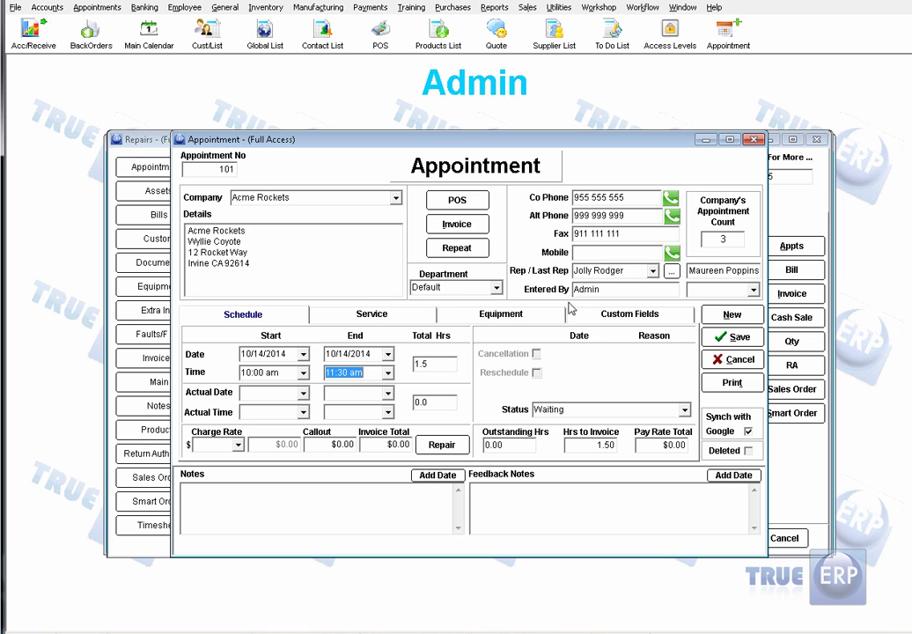
Assign the Painting service to the appointment, save the appointment and its repair, and close the repair list.
left_click(366, 318)
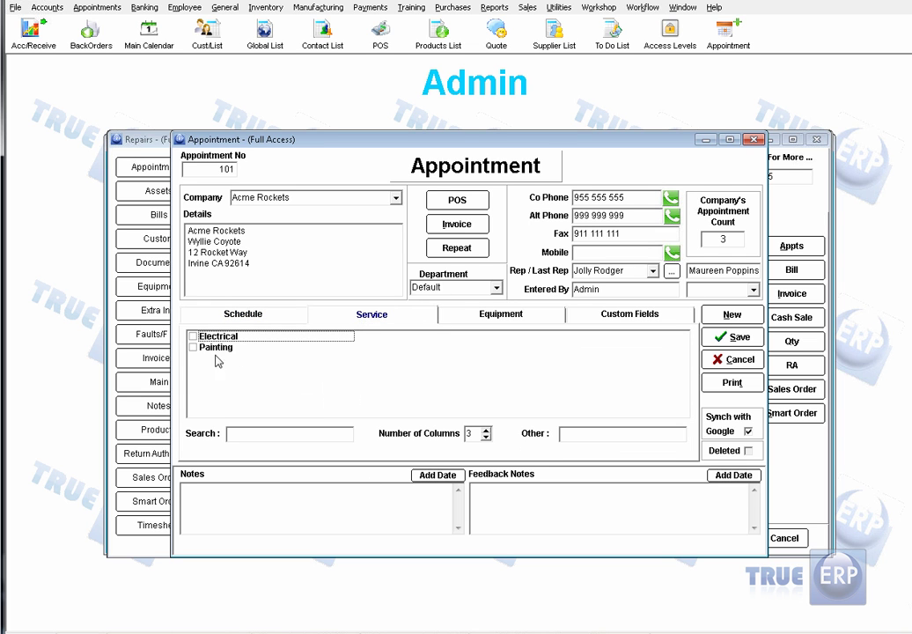
key("ctrl+shift+Tab")
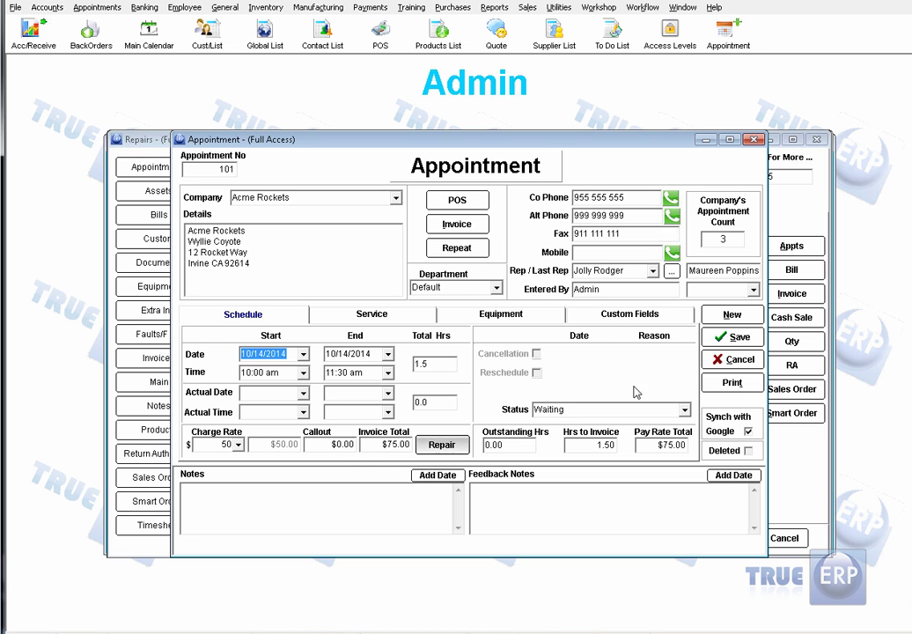
left_click(747, 340)
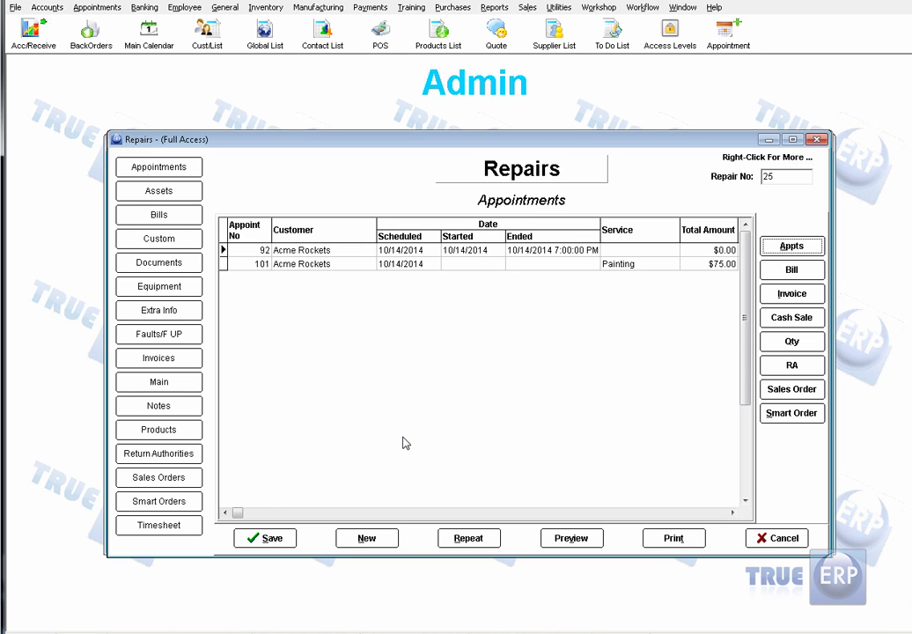
left_click(265, 540)
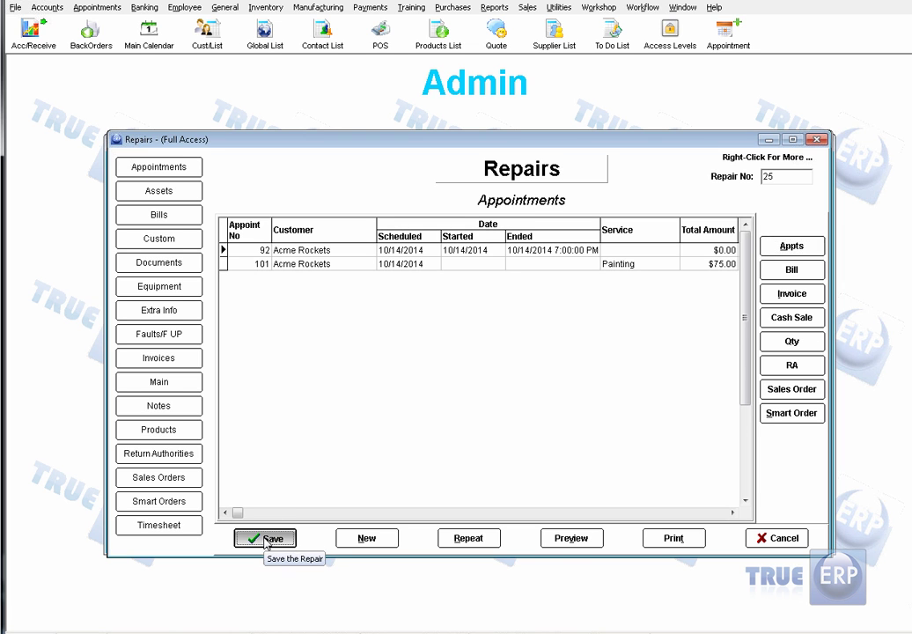
left_click(701, 533)
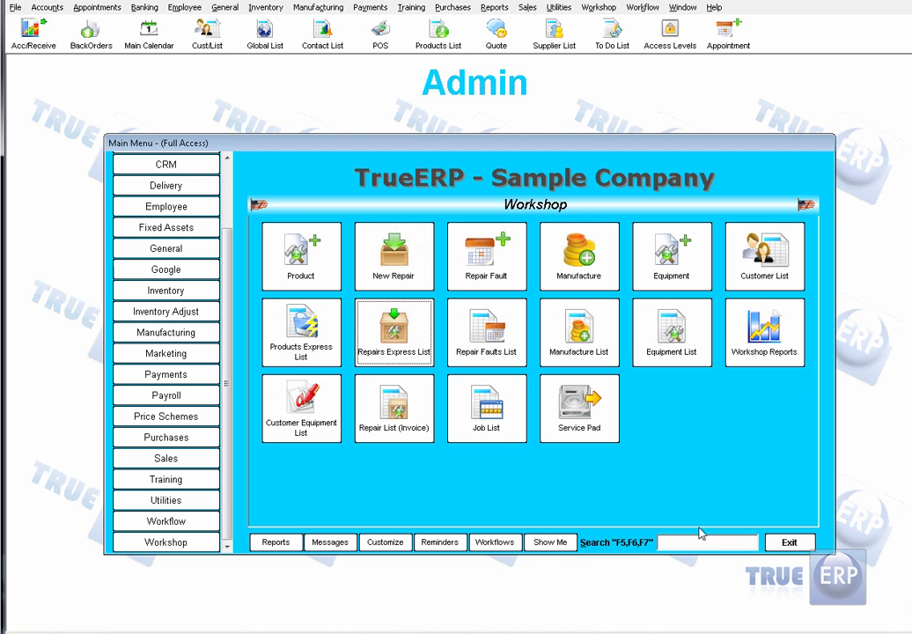
Open the 10:00 am Acme Rockets appointment from the main calendar and set its end time to 12:00 pm.
scroll(235, 197, "up", 2)
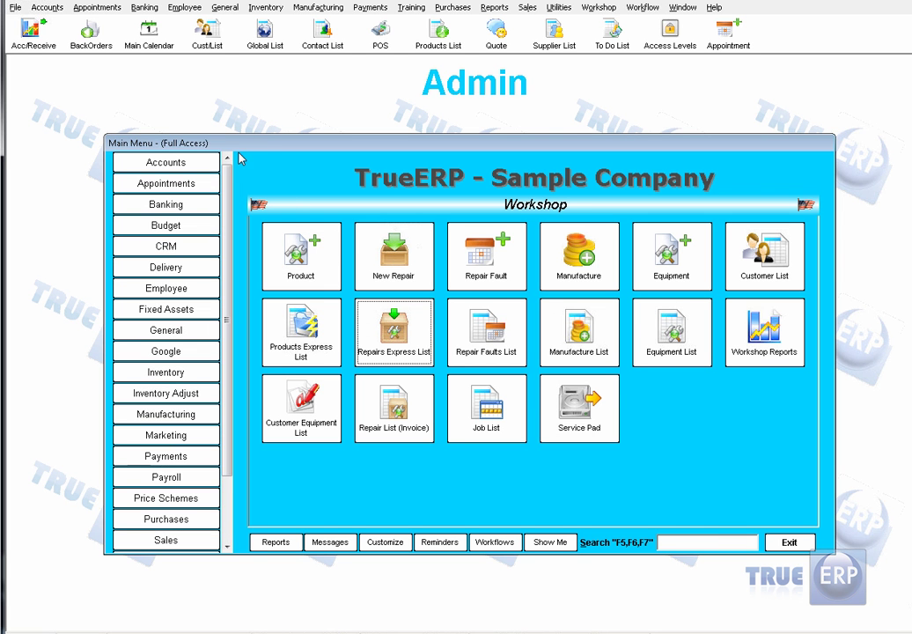
left_click(201, 182)
left_click(300, 278)
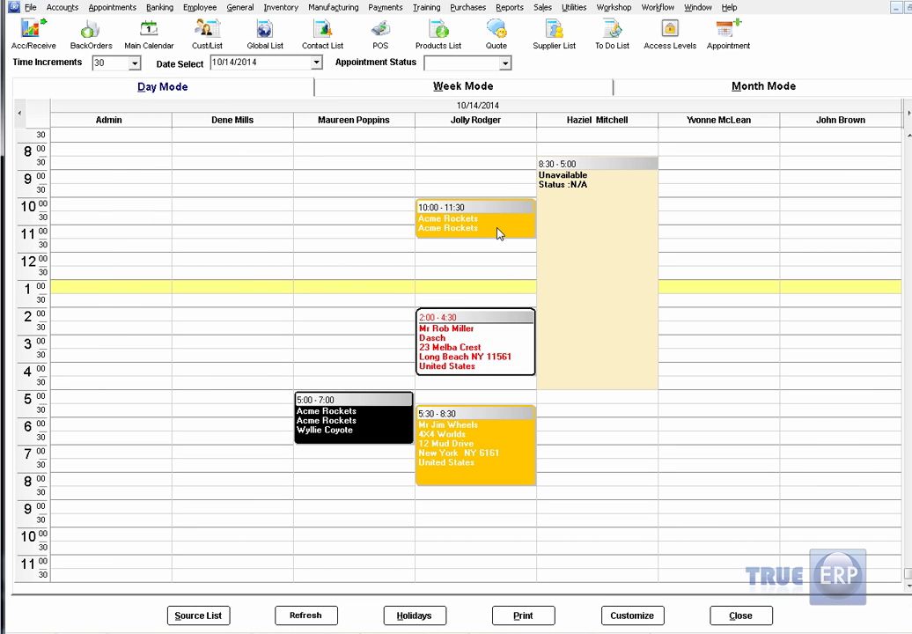
double_click(497, 233)
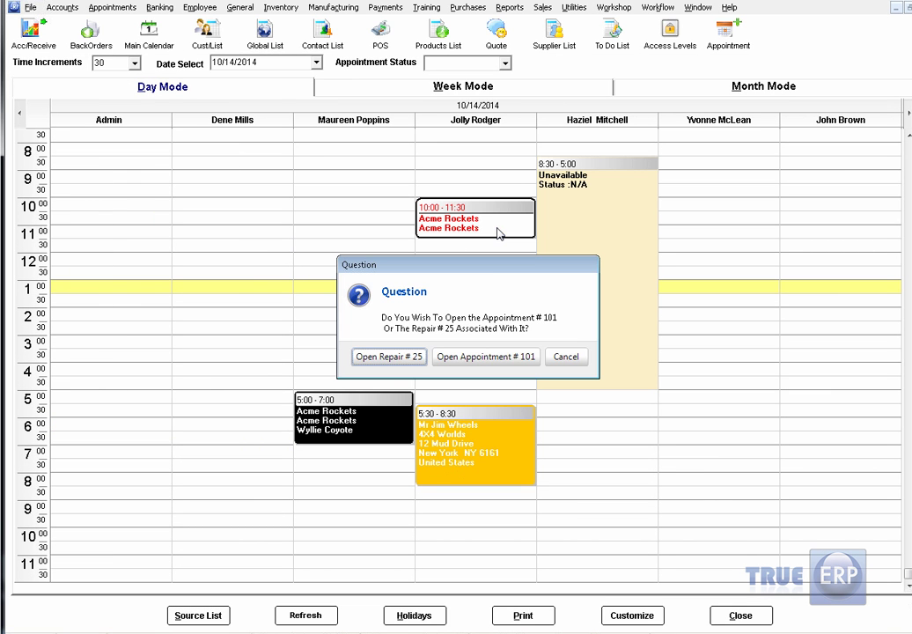
left_click(481, 358)
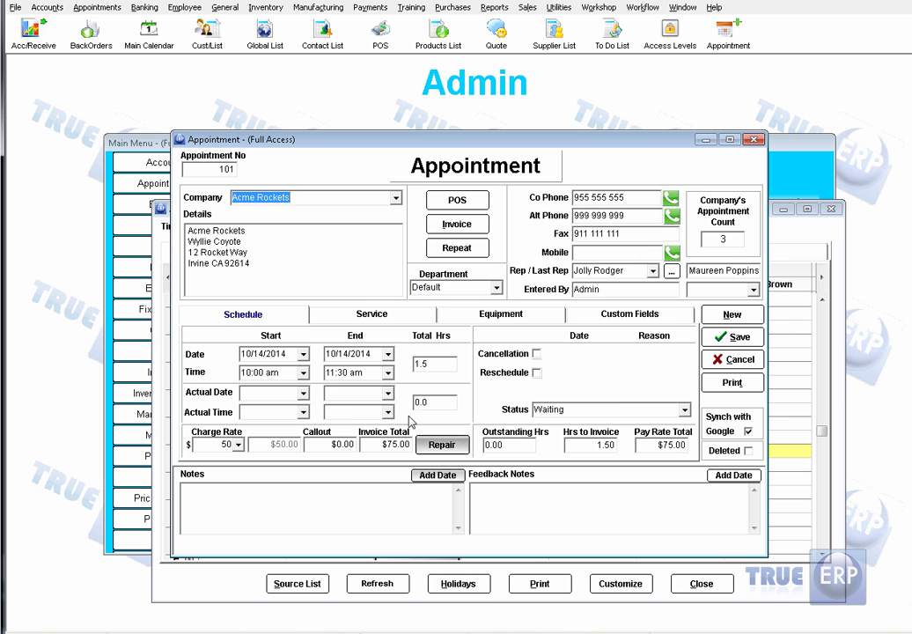
left_click(387, 373)
left_click(362, 401)
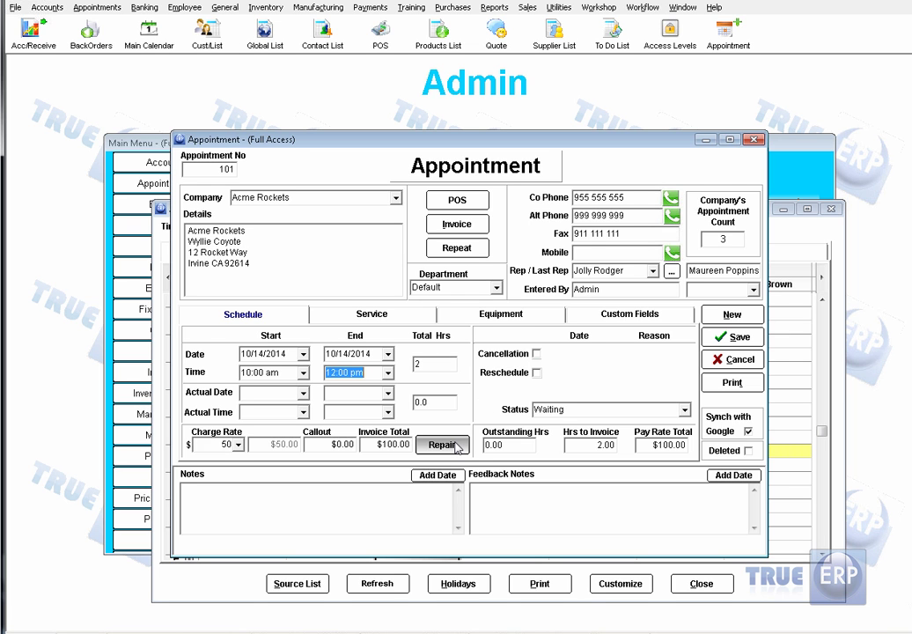
Update the repair from the appointment, copying the booked date and time to the actual ones, then check its appointments and save the repair.
left_click(456, 445)
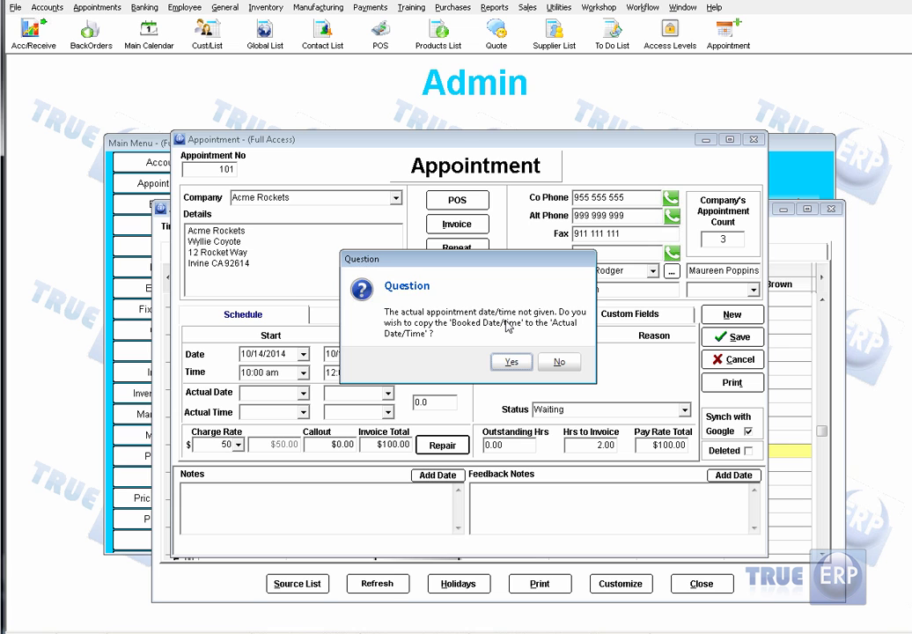
left_click(511, 364)
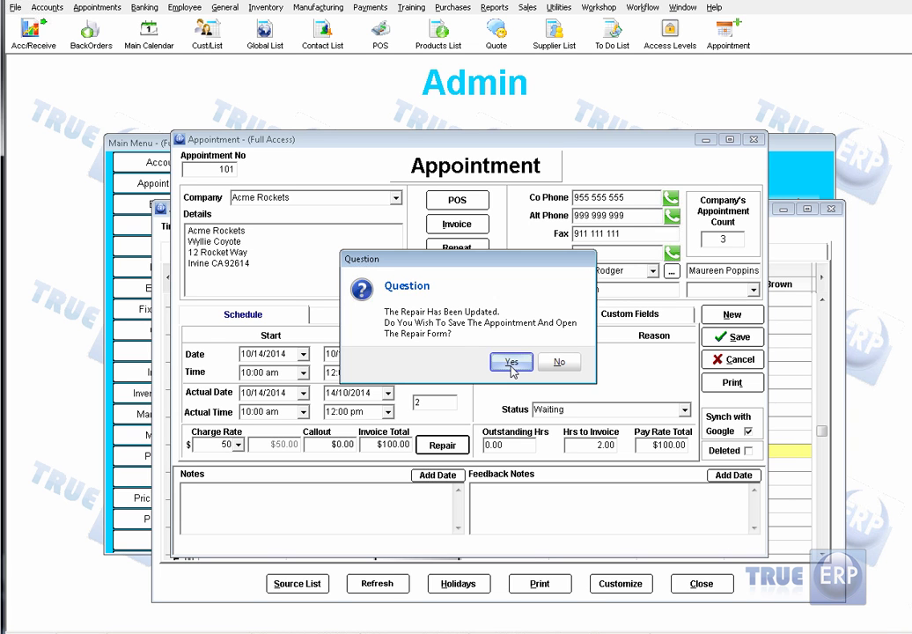
left_click(512, 363)
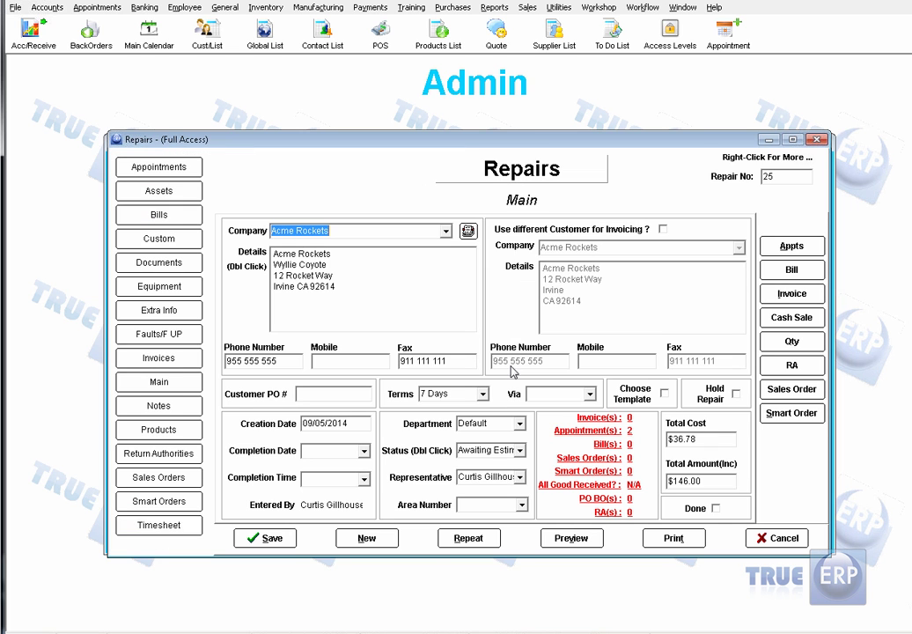
left_click(181, 169)
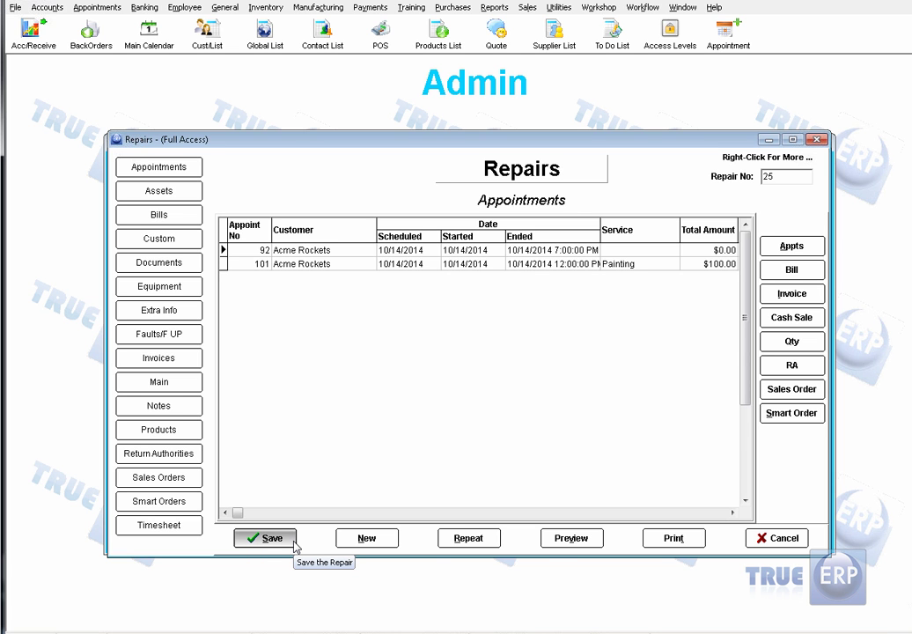
left_click(267, 538)
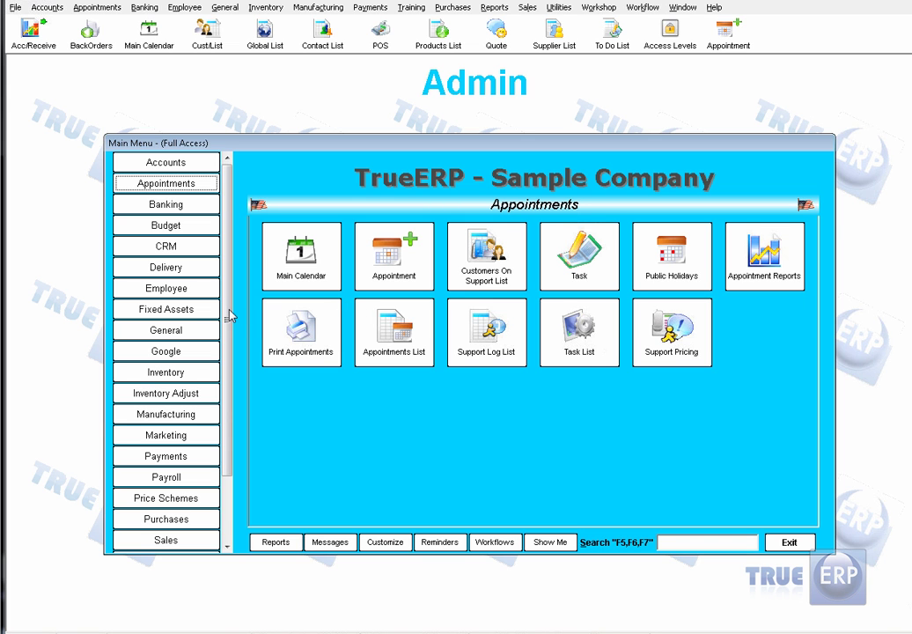
Open the ABC lead from the marketing lead list and create an appointment for the sixth rep on 10/14/2014 at 1:30 pm.
left_click(216, 437)
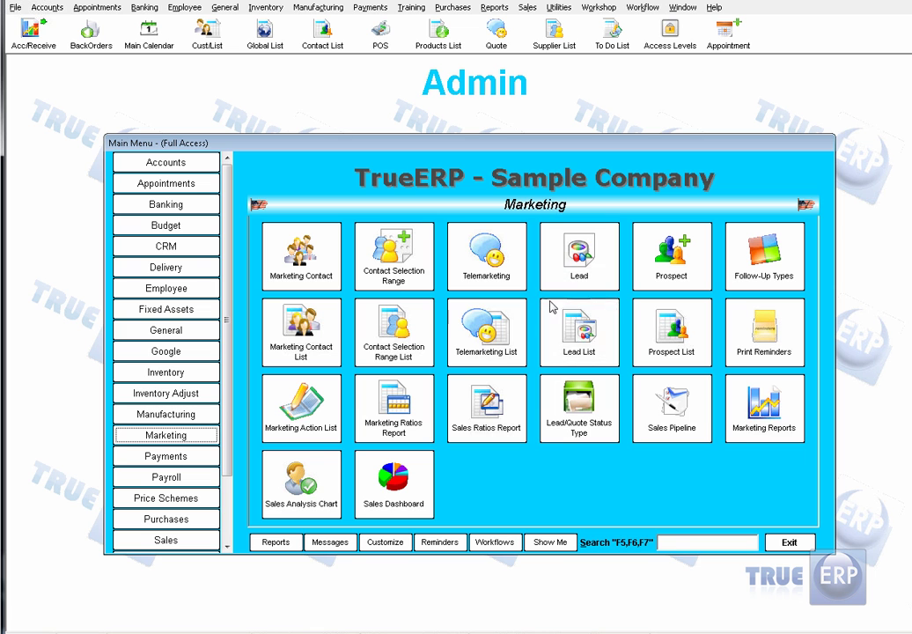
left_click(610, 337)
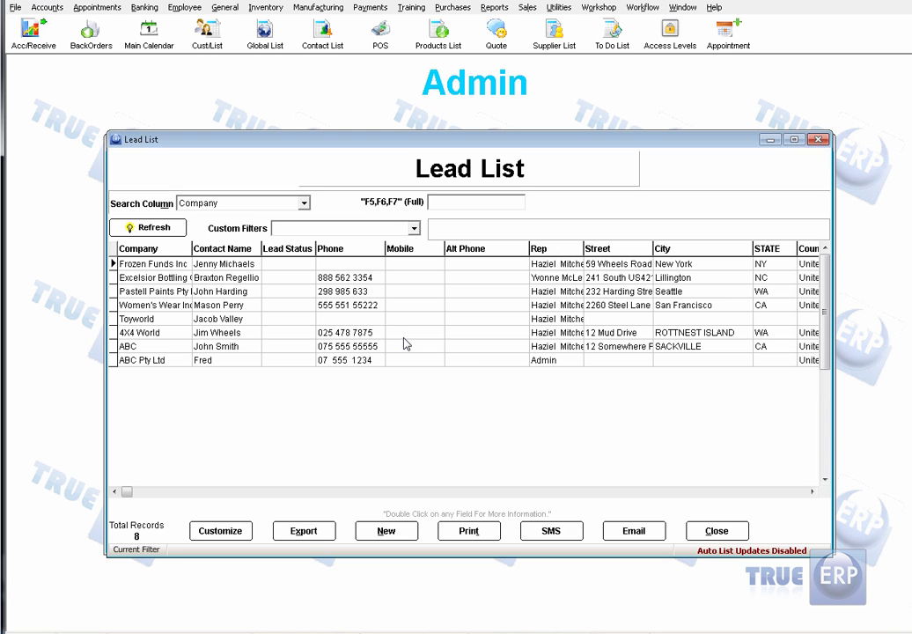
double_click(539, 348)
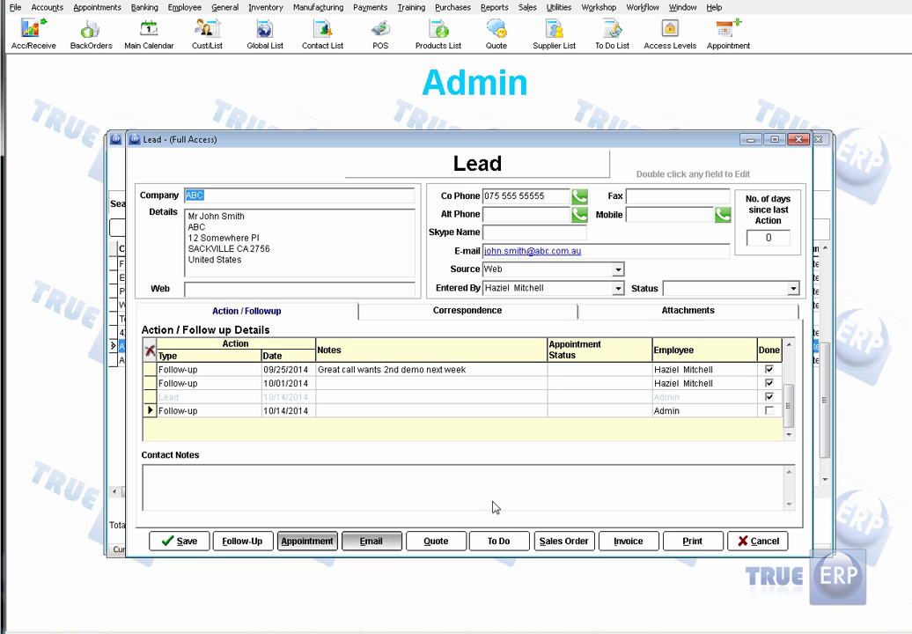
left_click(307, 541)
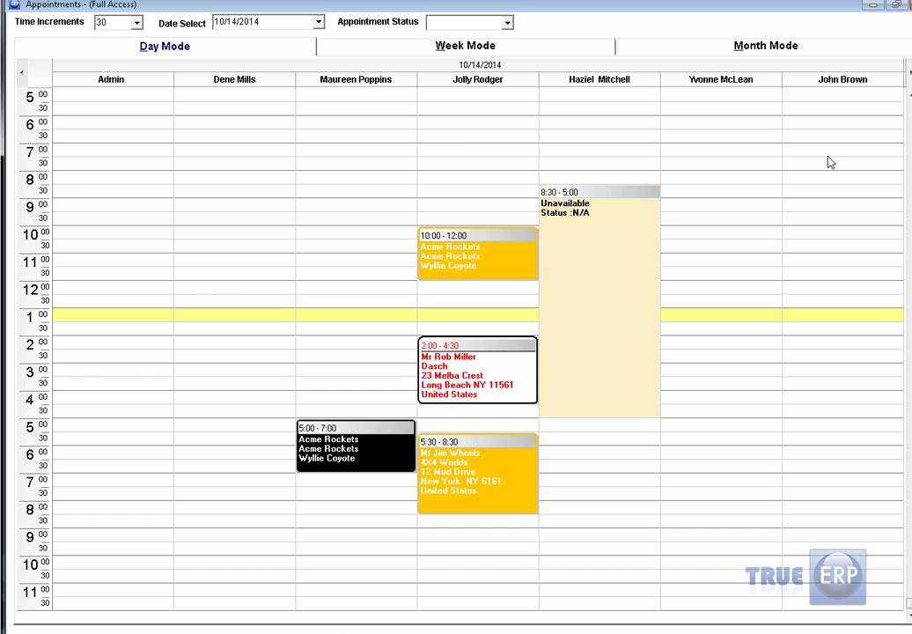
double_click(687, 337)
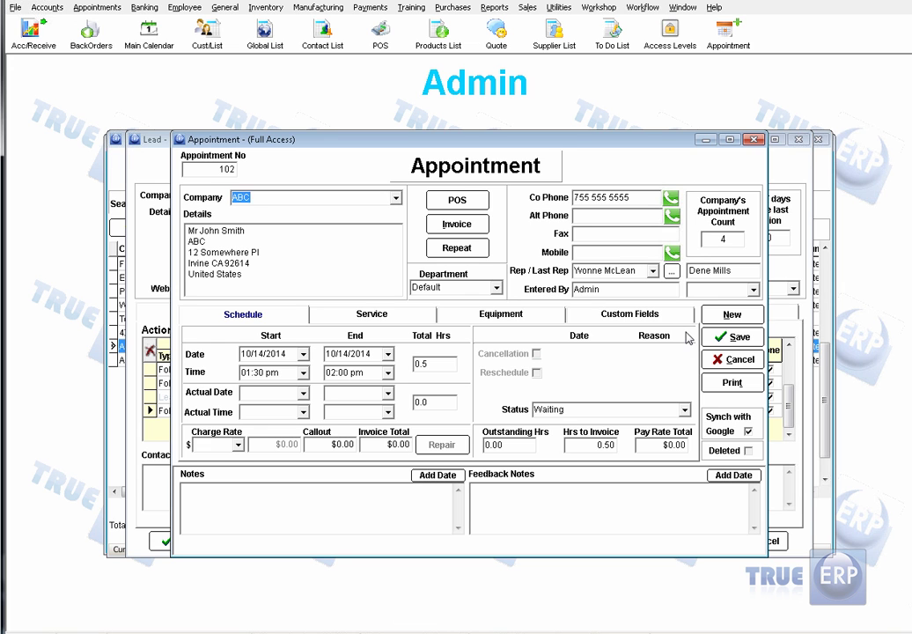
Set the appointment's end time to 02:30 pm, save the appointment and its lead, and close the lead list.
left_click(387, 373)
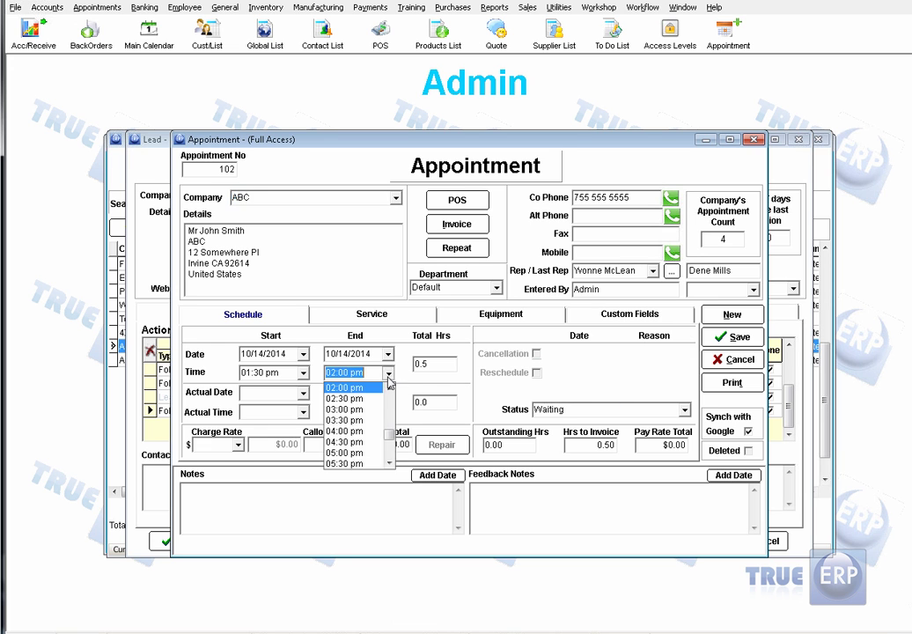
left_click(379, 398)
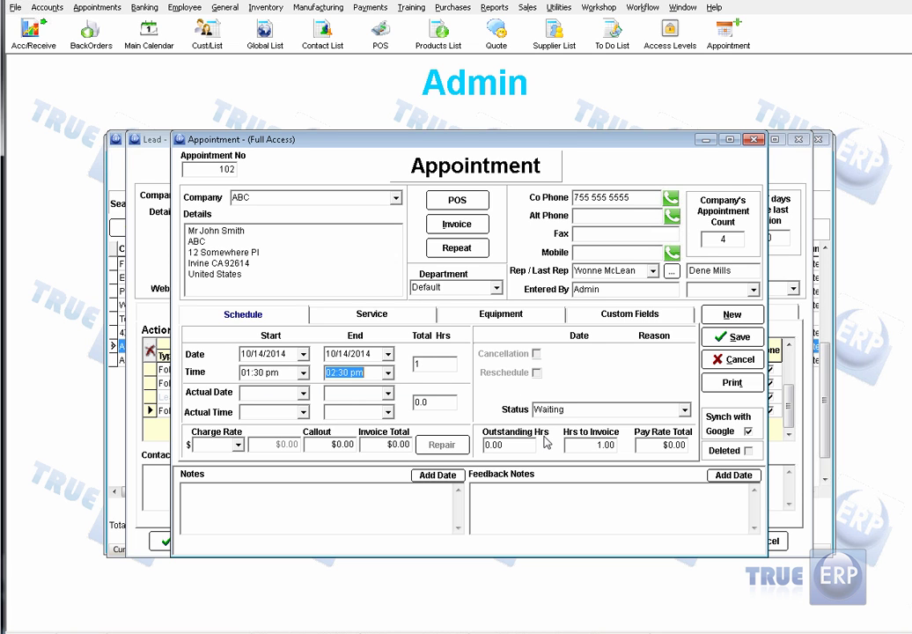
left_click(737, 337)
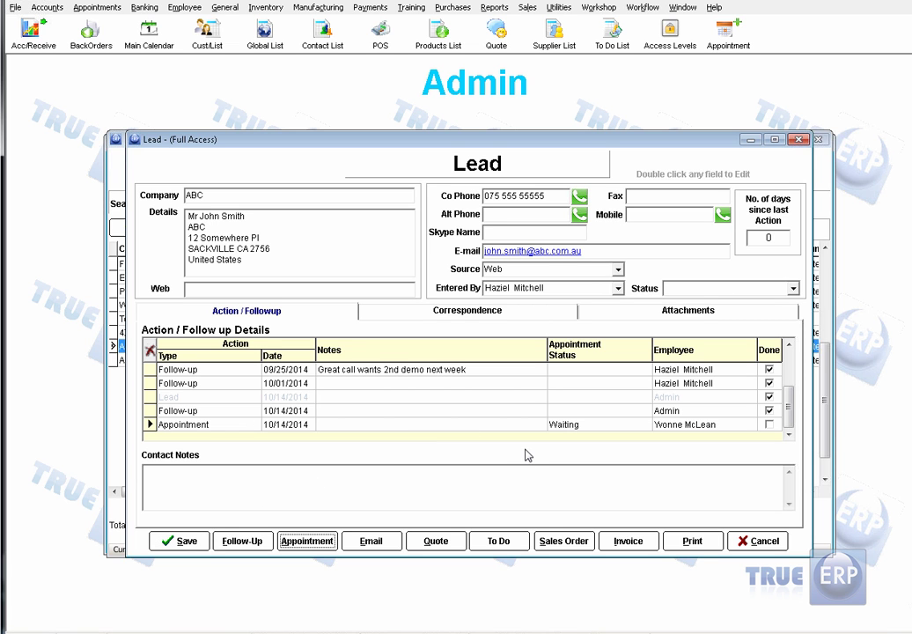
left_click(198, 547)
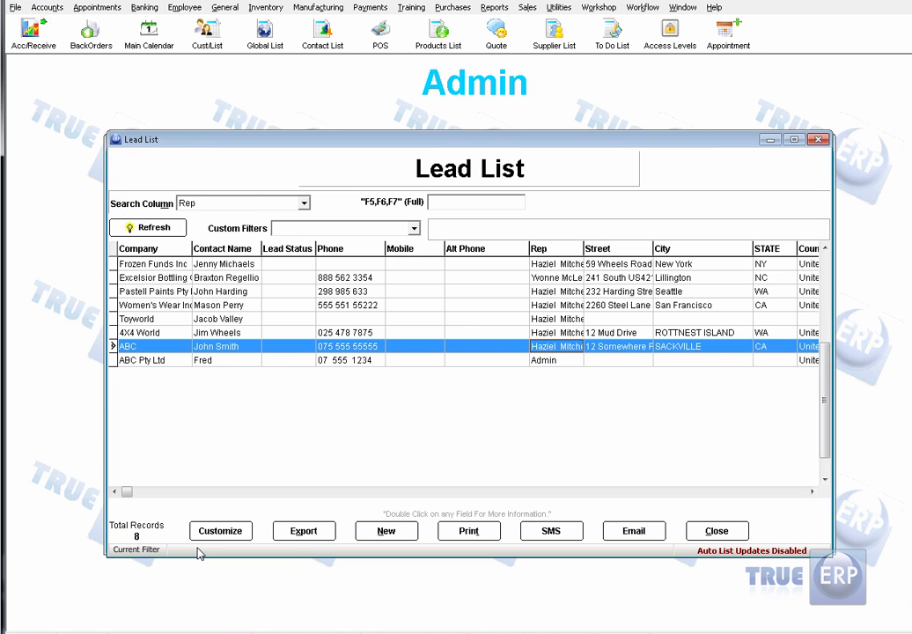
left_click(712, 531)
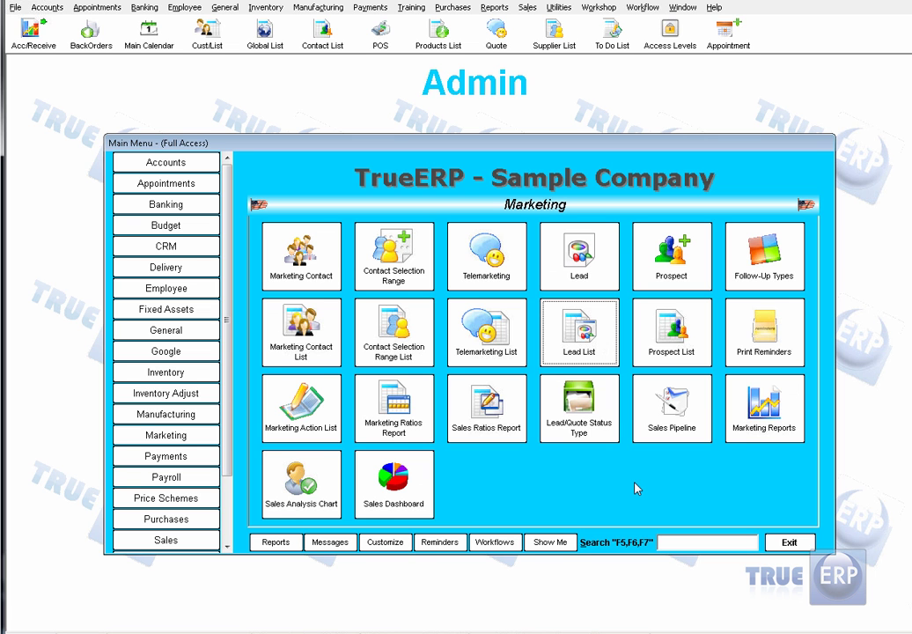
Open the general details of the customer shown in red on the Customers On Support List.
left_click(212, 186)
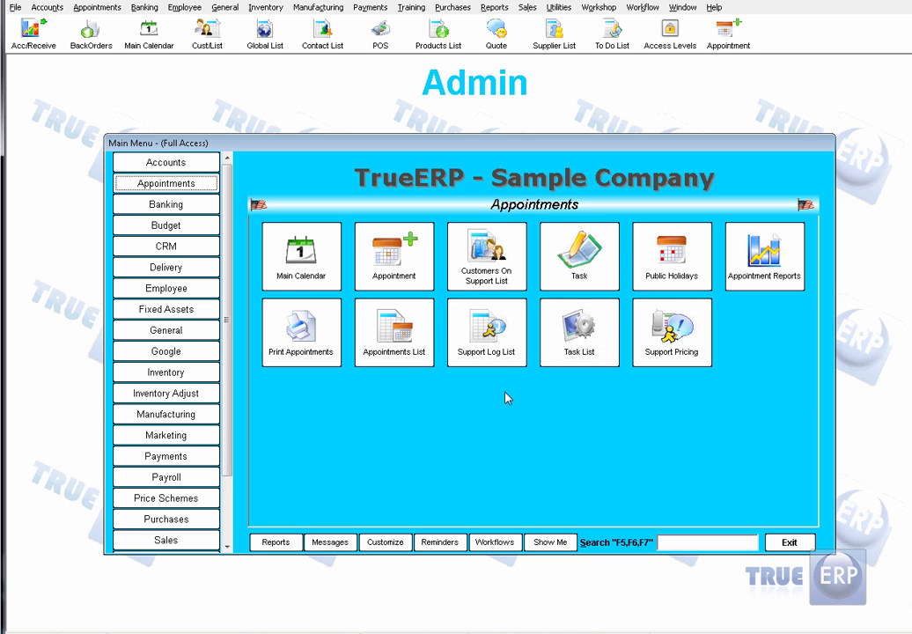
left_click(508, 280)
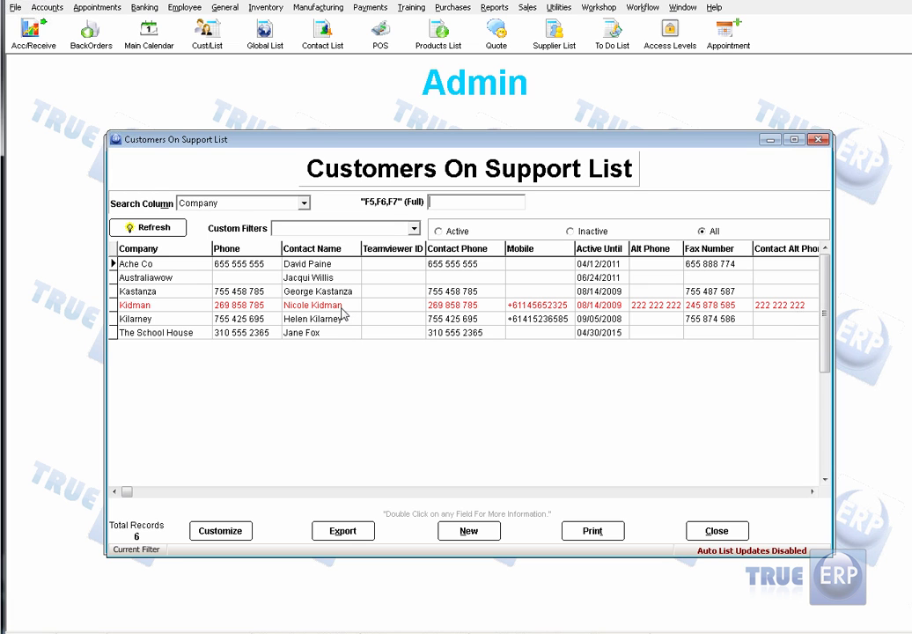
left_click(167, 307)
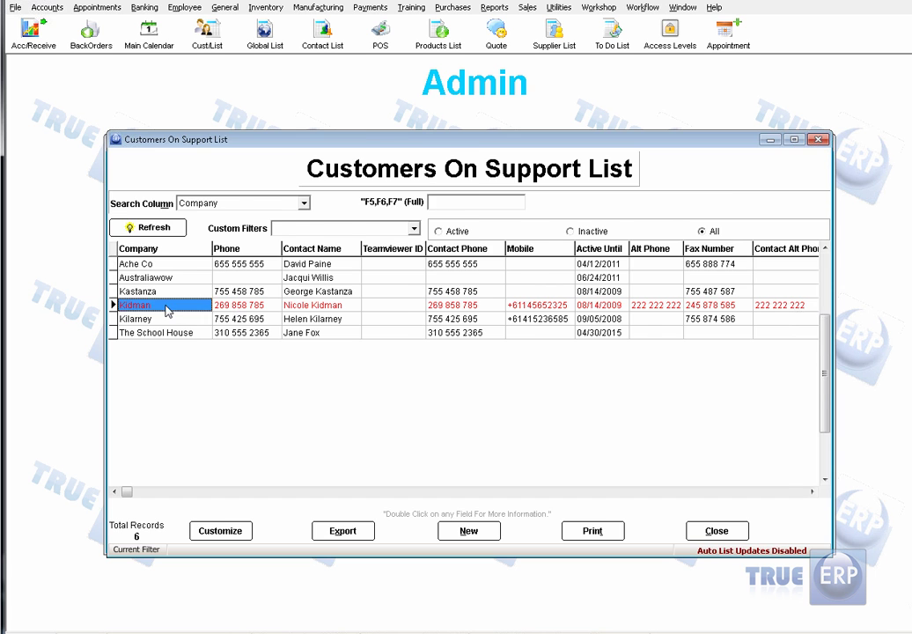
double_click(167, 308)
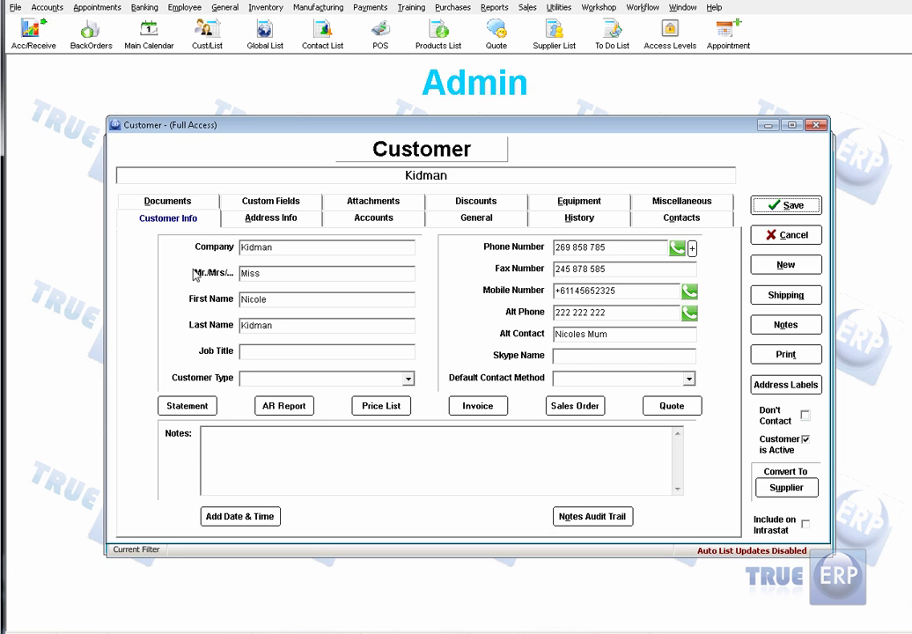
left_click(452, 227)
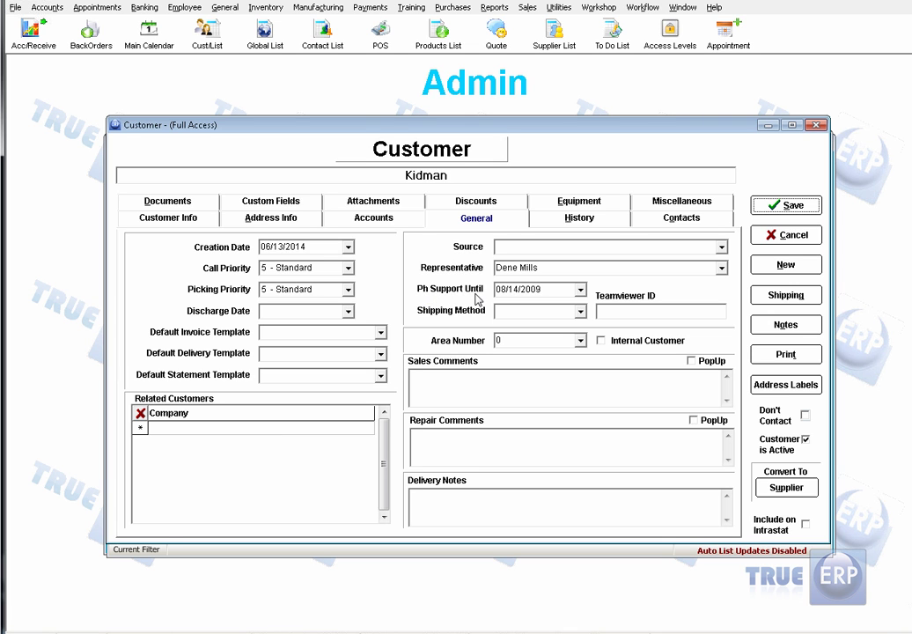
Set the customer's phone support end date to 11/14/2015.
left_click(581, 290)
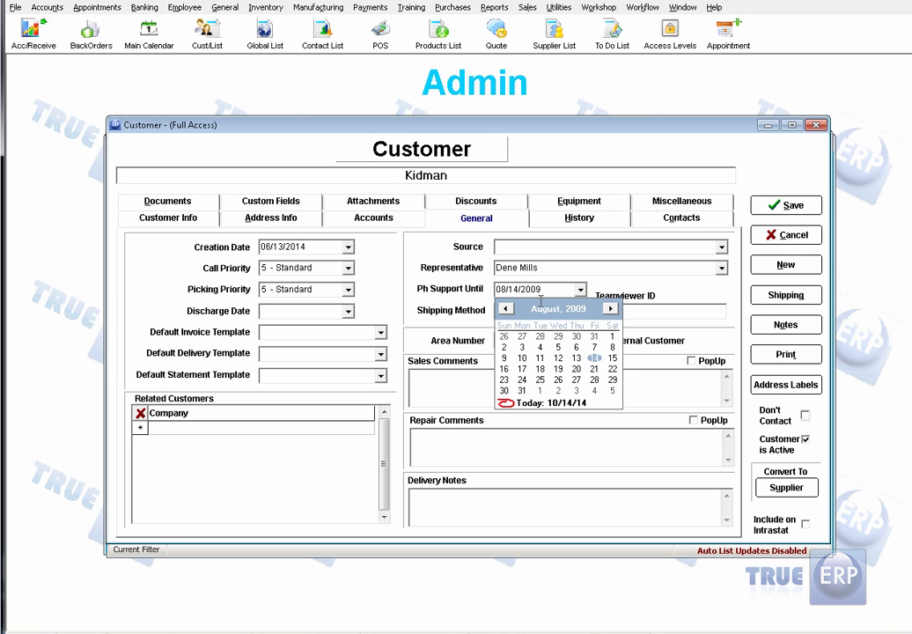
left_click(610, 309)
left_click(610, 309)
left_click(610, 309)
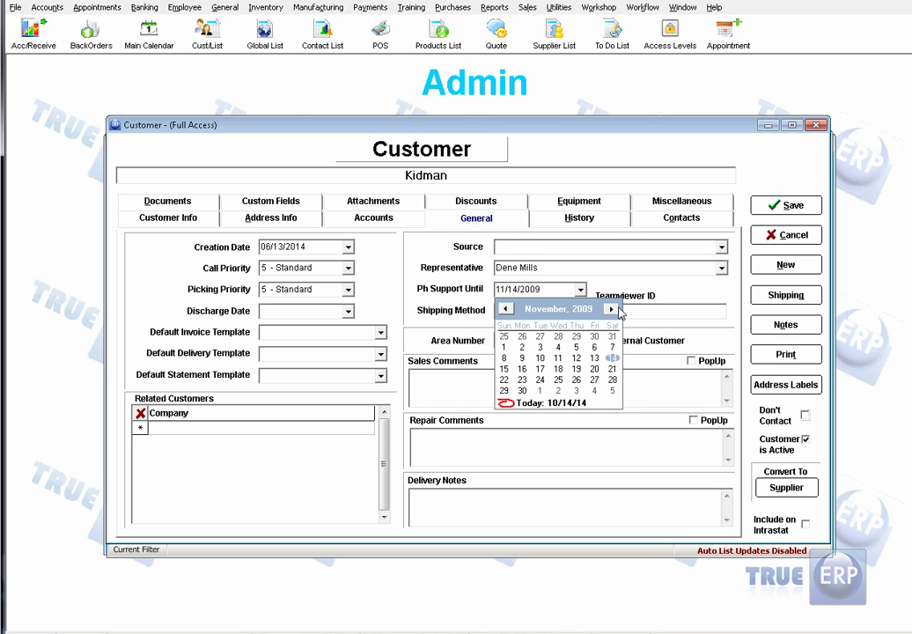
left_click(583, 309)
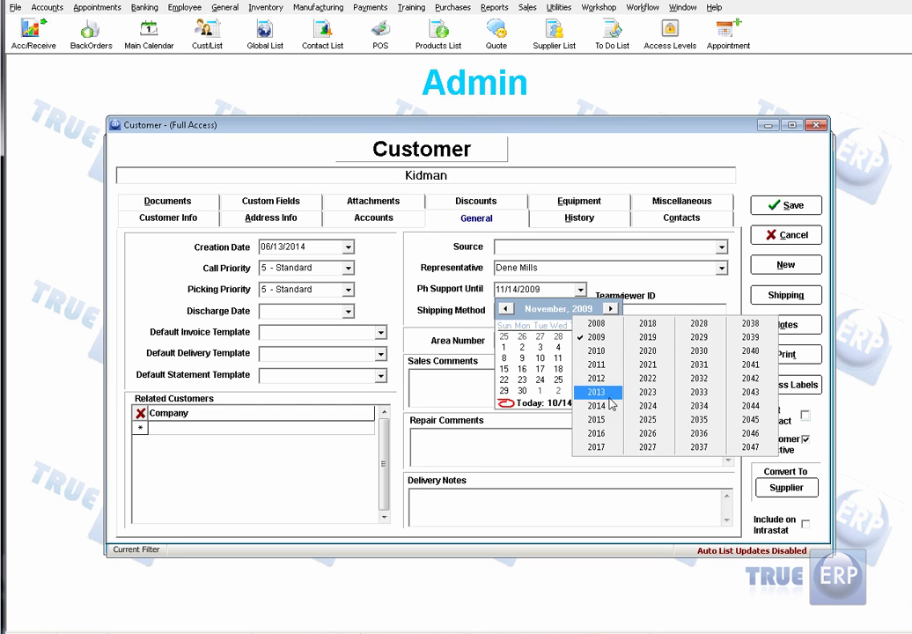
left_click(605, 419)
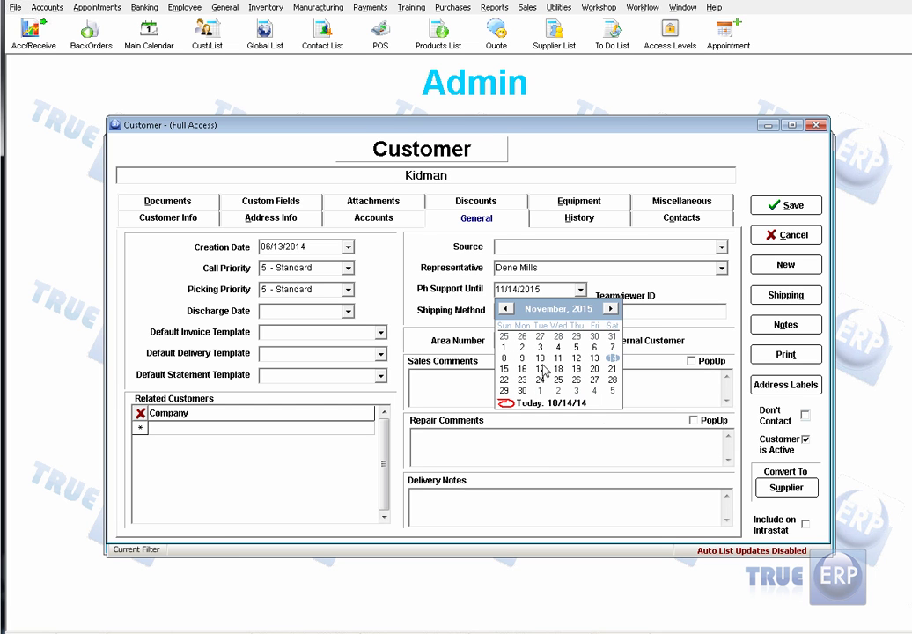
left_click(611, 358)
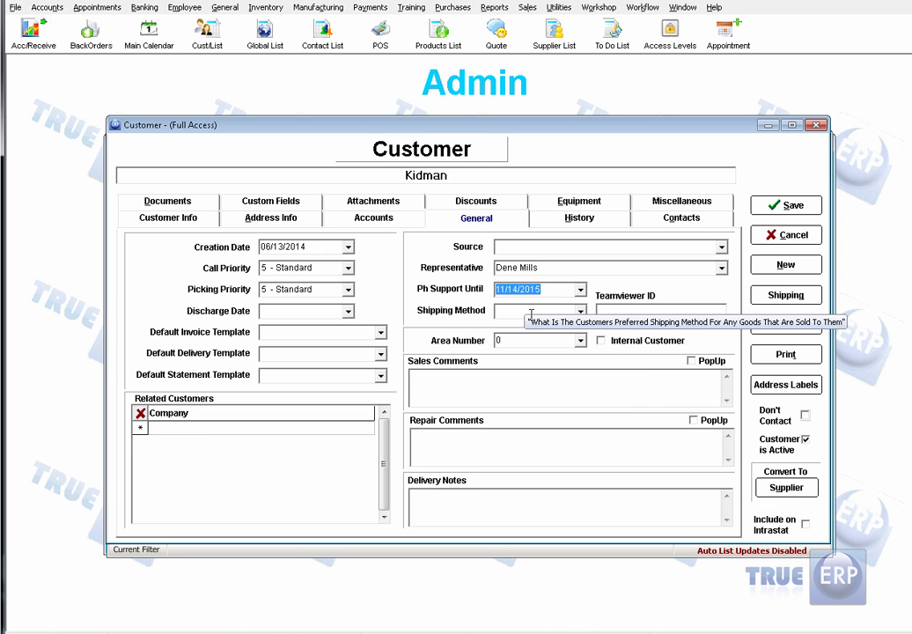
Set the customer's source to Brochures and save the customer record.
left_click(792, 207)
left_click(558, 351)
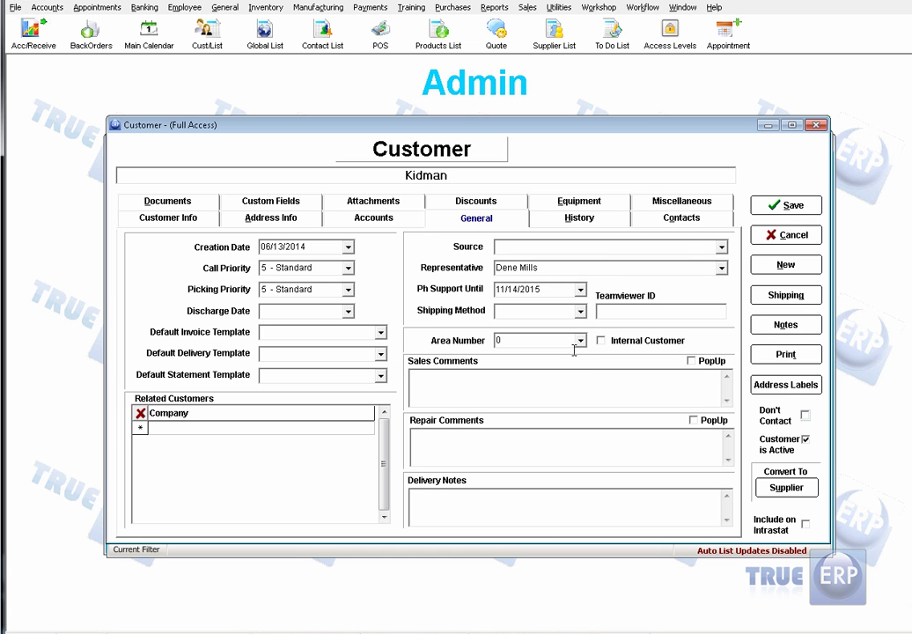
left_click(721, 246)
left_click(544, 267)
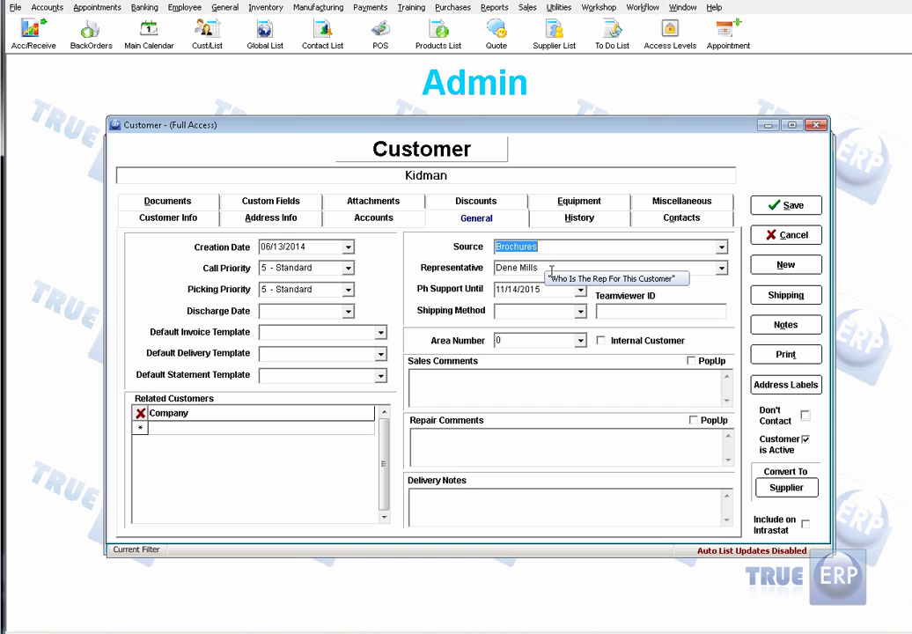
left_click(802, 207)
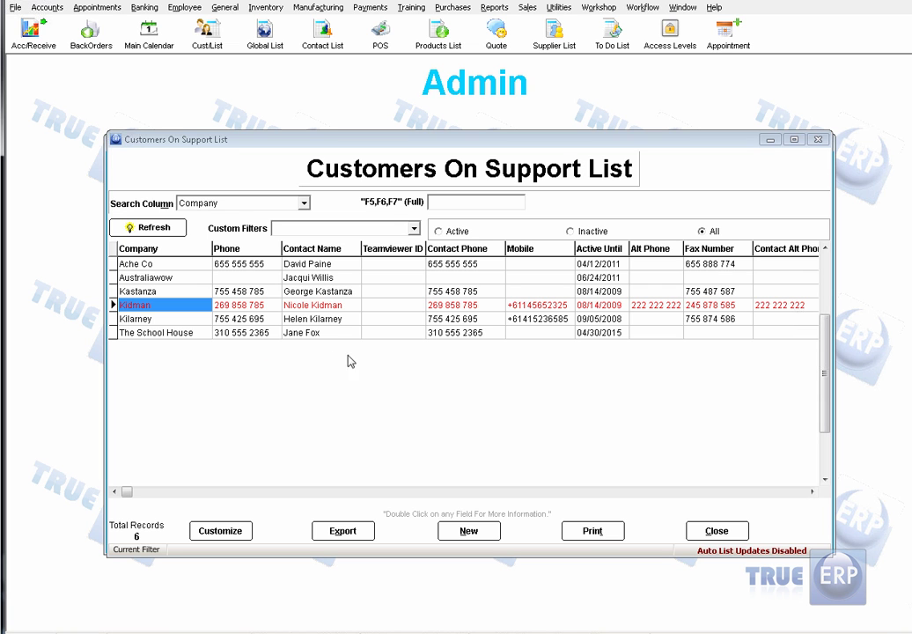
Examine the issue, assignment, type and TeamViewer options in the red-listed customer's support log, then cancel it and close the support list.
double_click(606, 306)
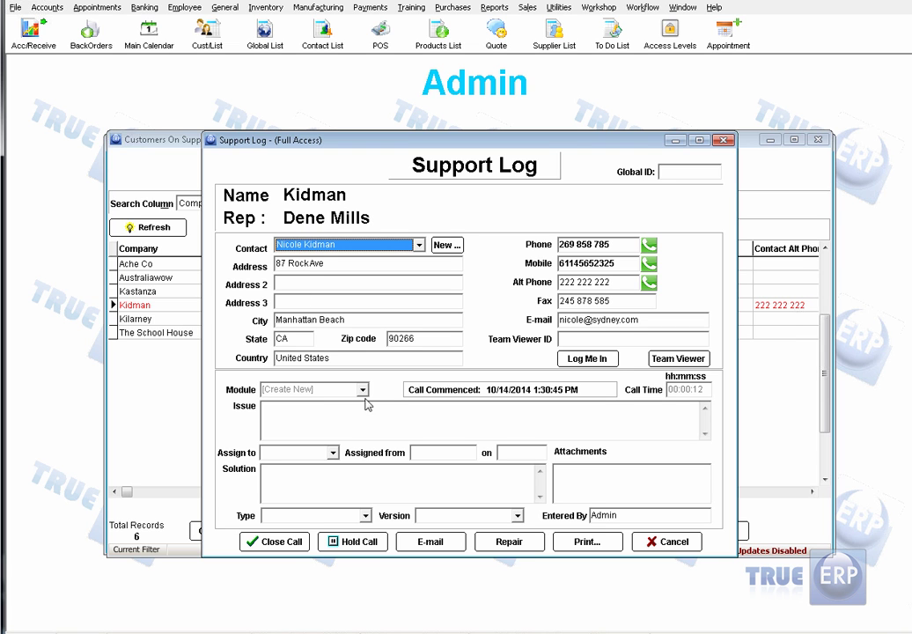
left_click(289, 418)
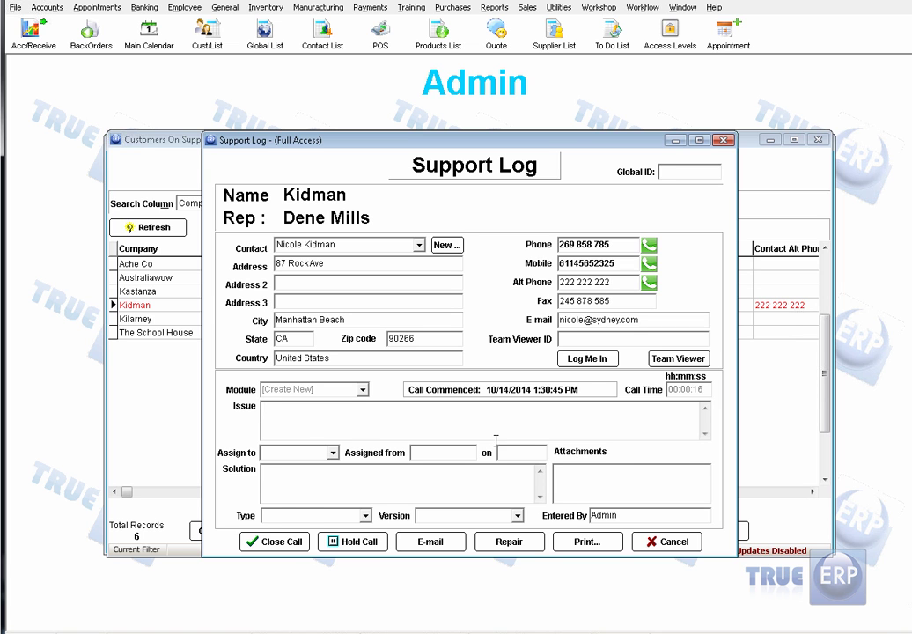
left_click(272, 453)
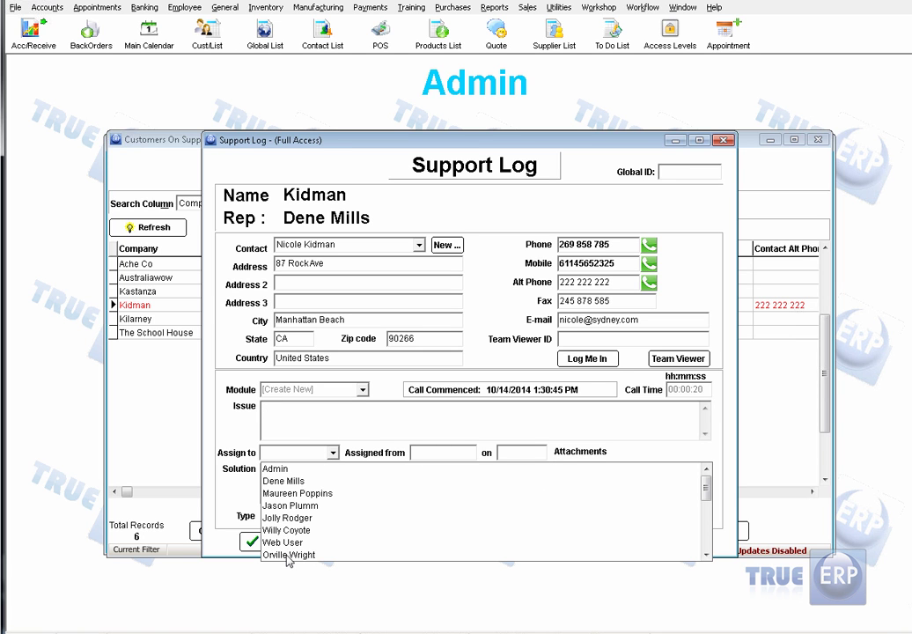
left_click(255, 428)
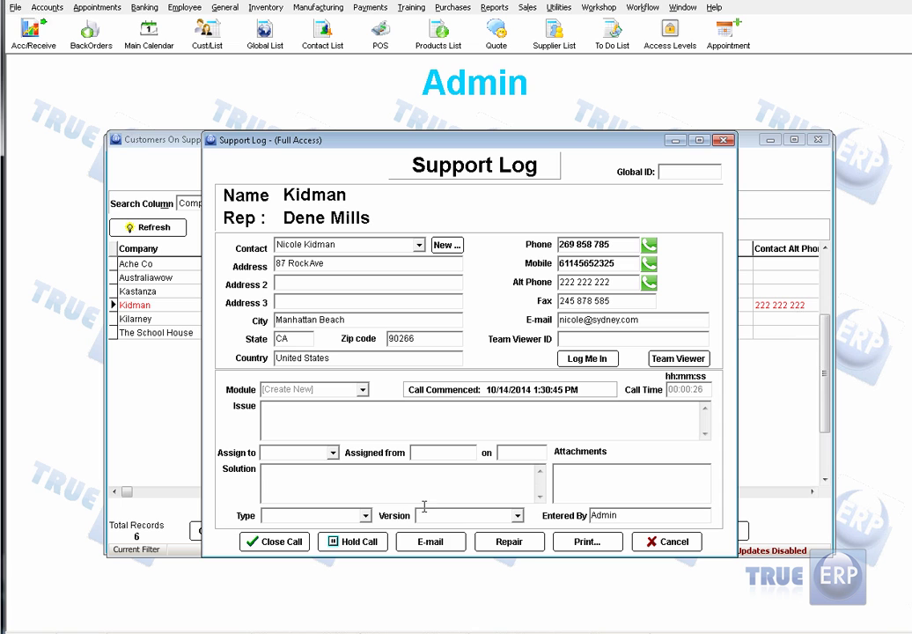
left_click(365, 516)
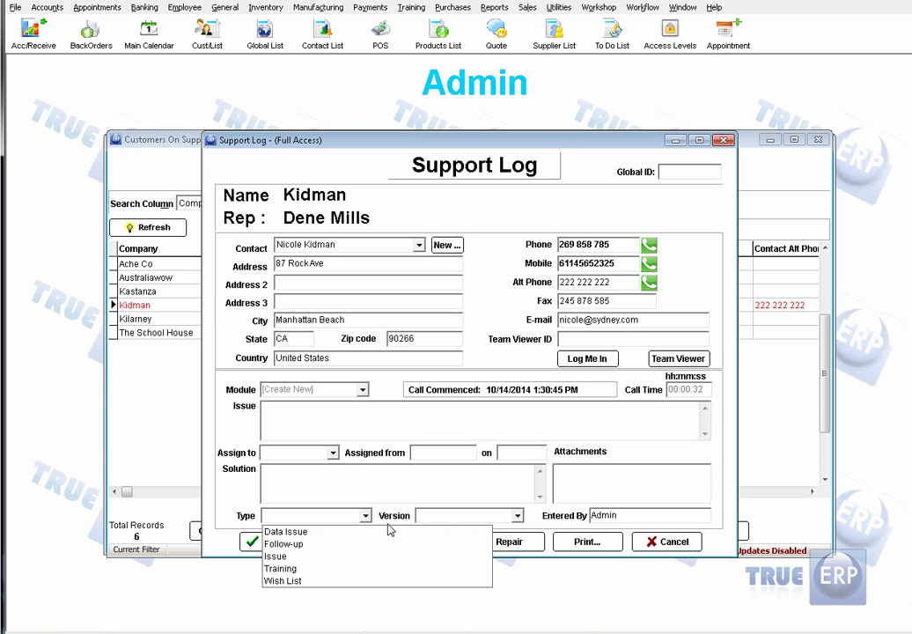
key("Escape")
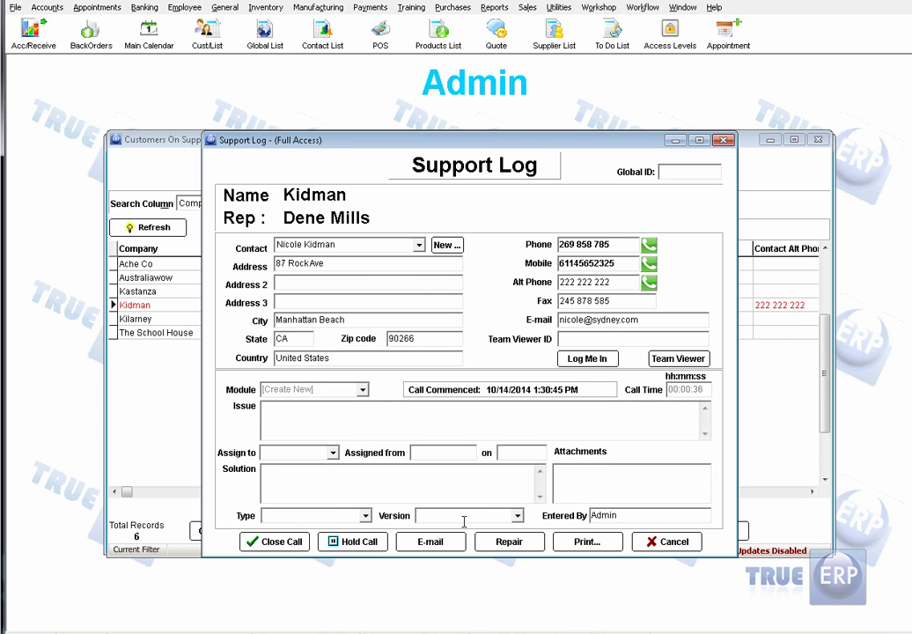
left_click(690, 359)
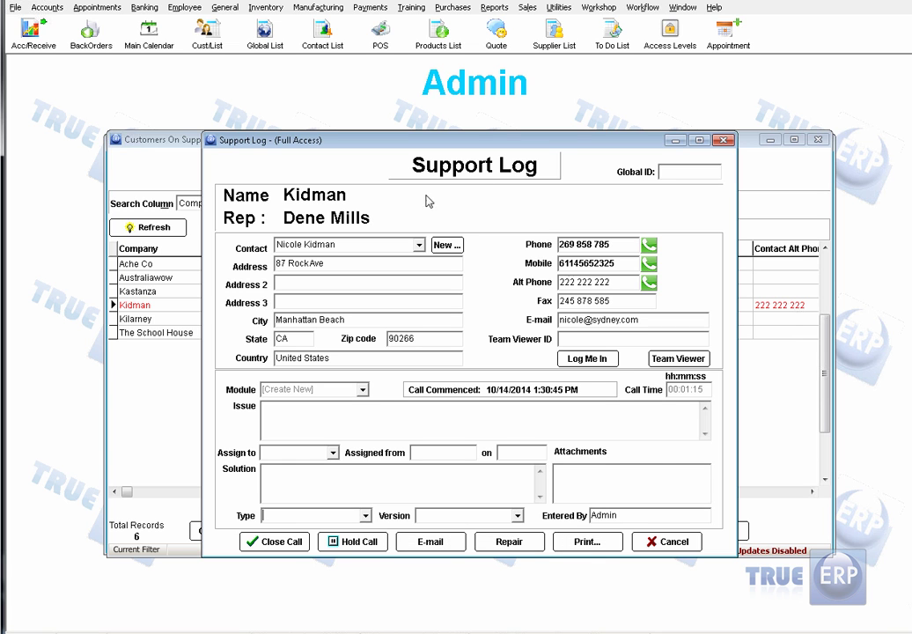
left_click(666, 542)
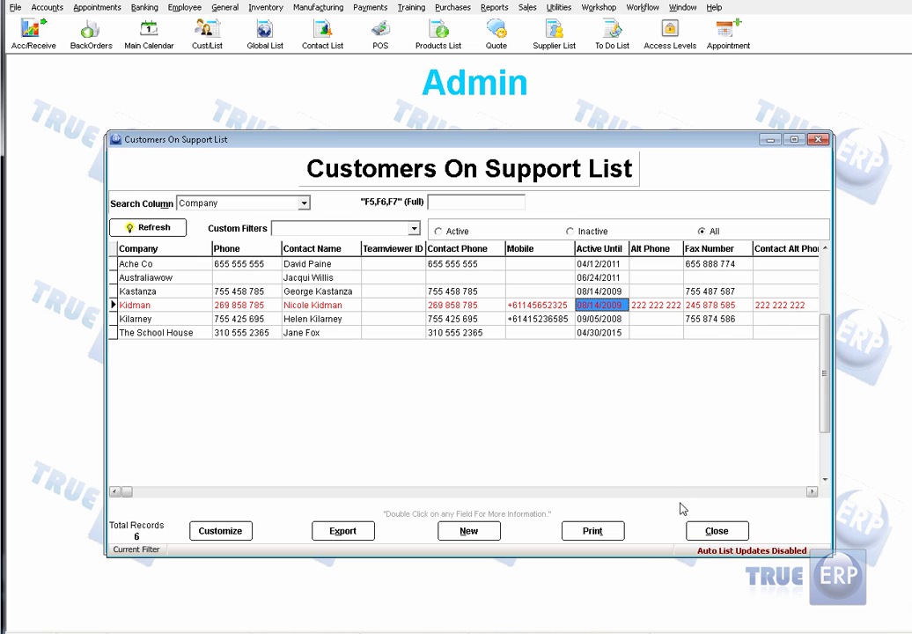
left_click(710, 530)
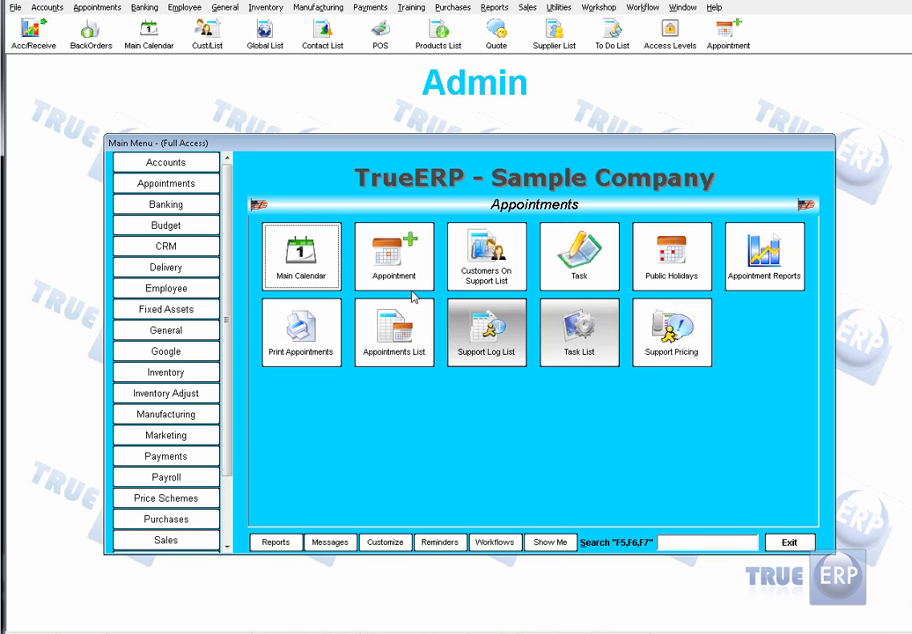